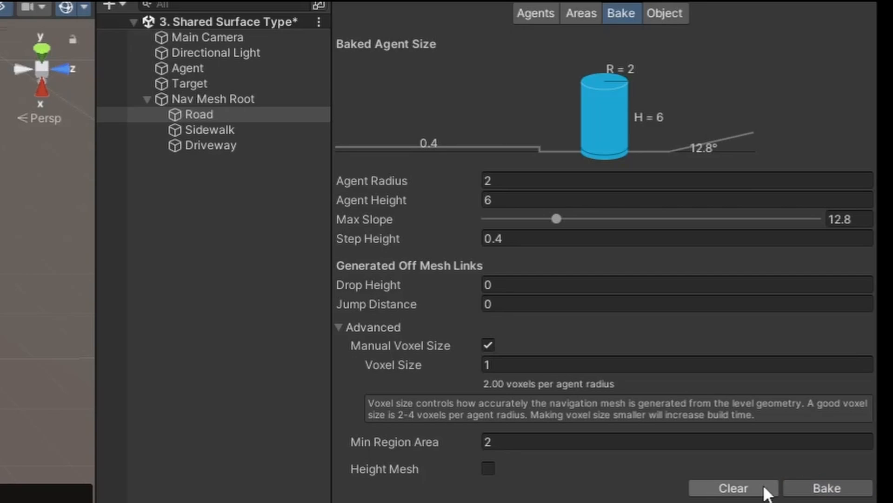
- Clear the baked navigation mesh of the Shared Surface Type scene
left_click(731, 487)
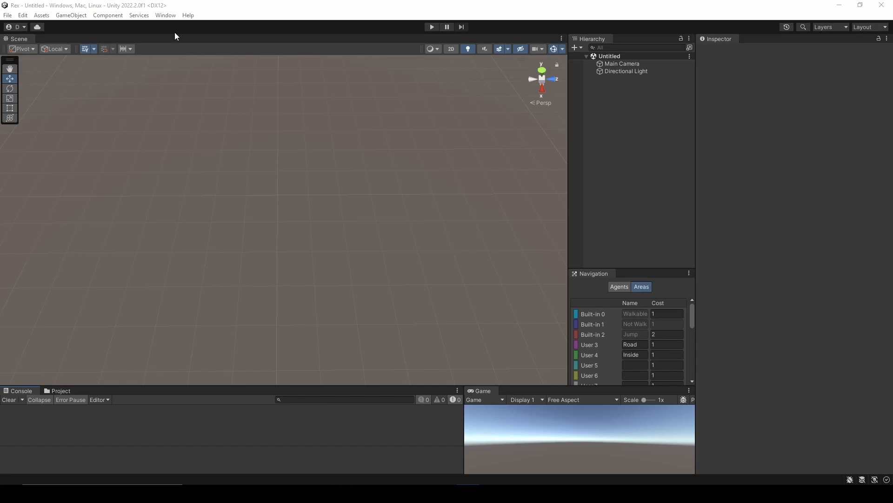
- Check the AI Navigation package among the In Project packages in the Package Manager, and switch the package source back to Unity Registry
left_click(163, 6)
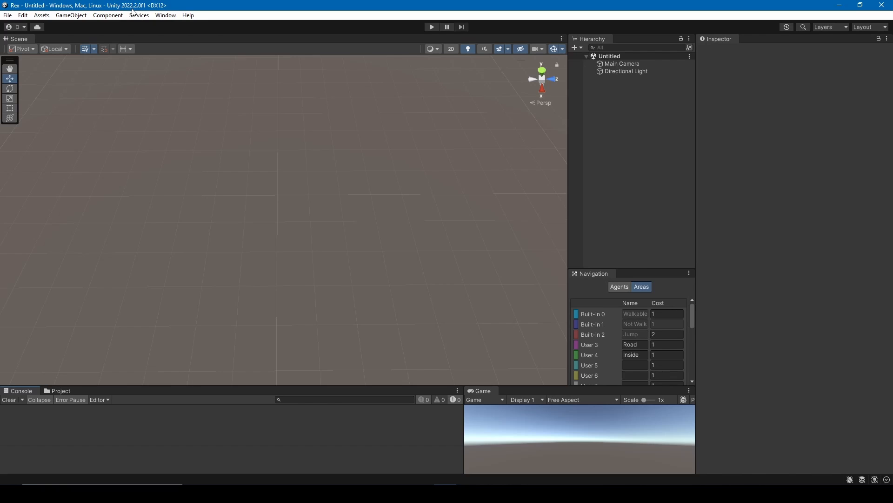
left_click(162, 19)
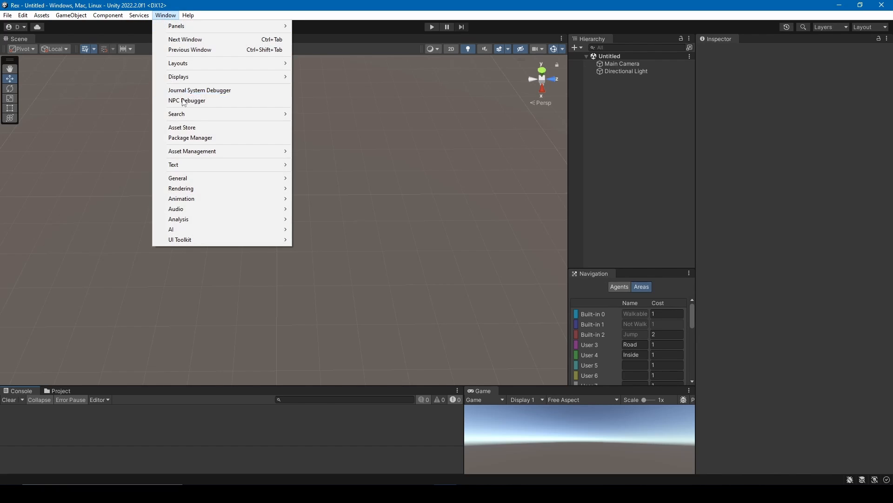
left_click(196, 135)
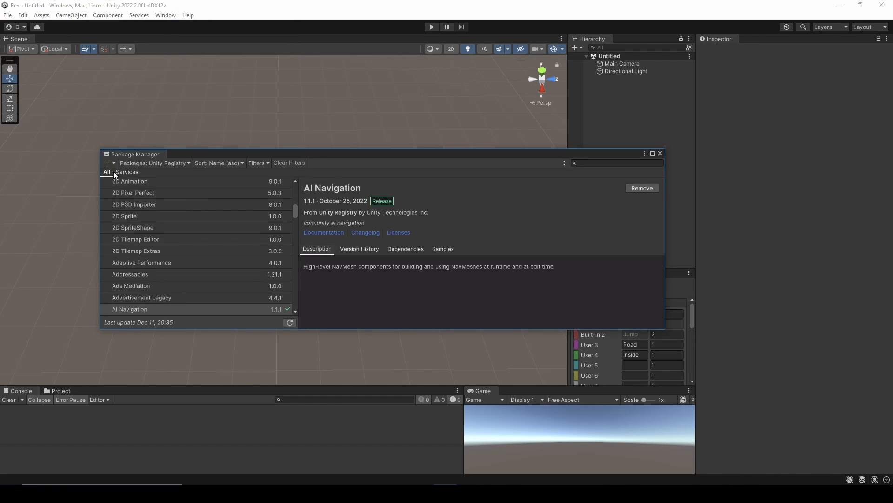
left_click(147, 164)
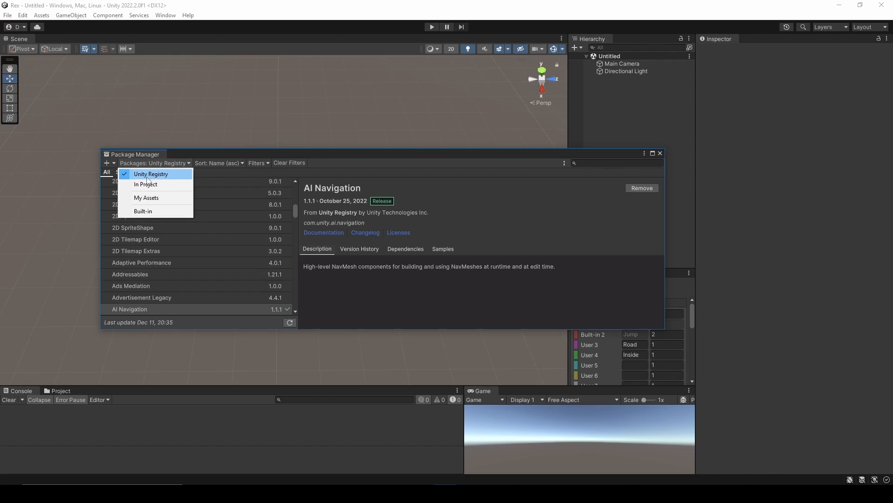
left_click(148, 184)
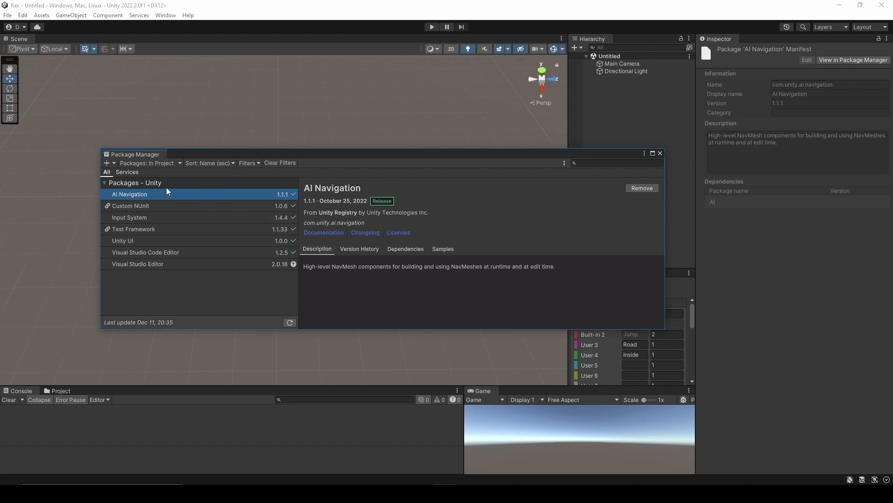
left_click(149, 163)
left_click(154, 173)
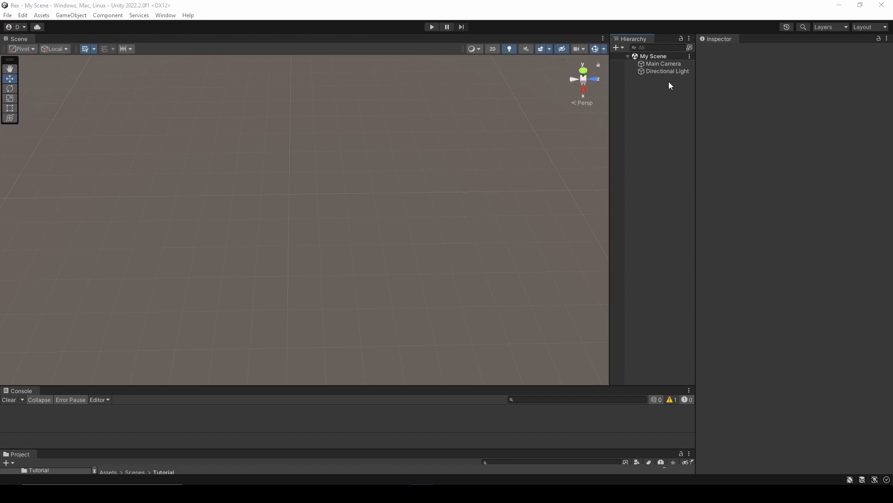
- Open the layer settings from the Main Camera and name User Layers 6, 7 and 8 Road, Sidewalk and Inside
left_click(664, 63)
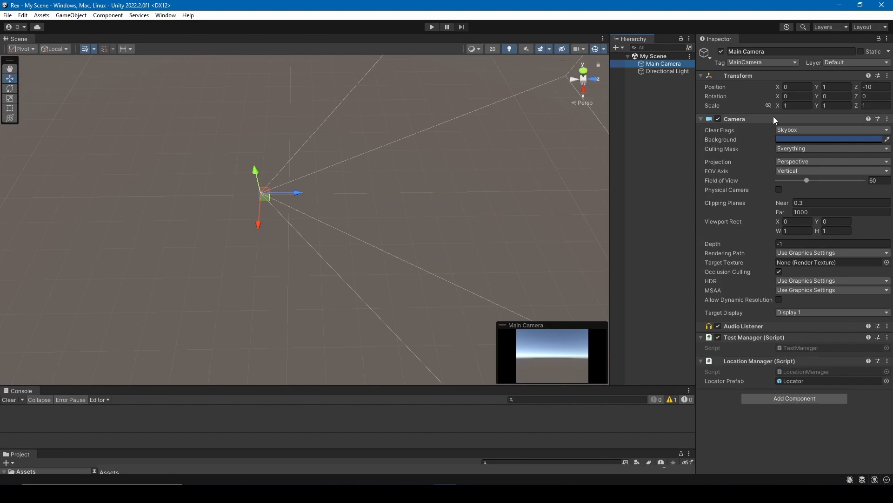
left_click(852, 64)
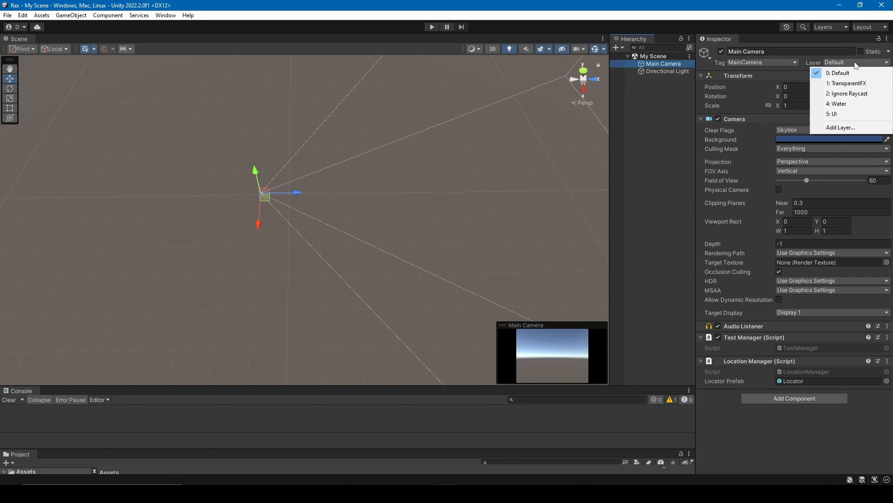
left_click(843, 127)
left_click(823, 163)
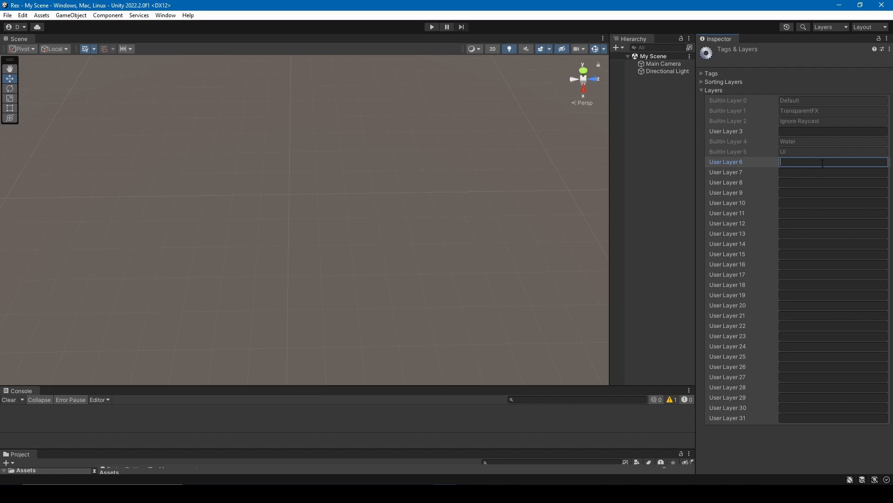
type("Road")
key("Tab")
type("Sidewalk")
key("Tab")
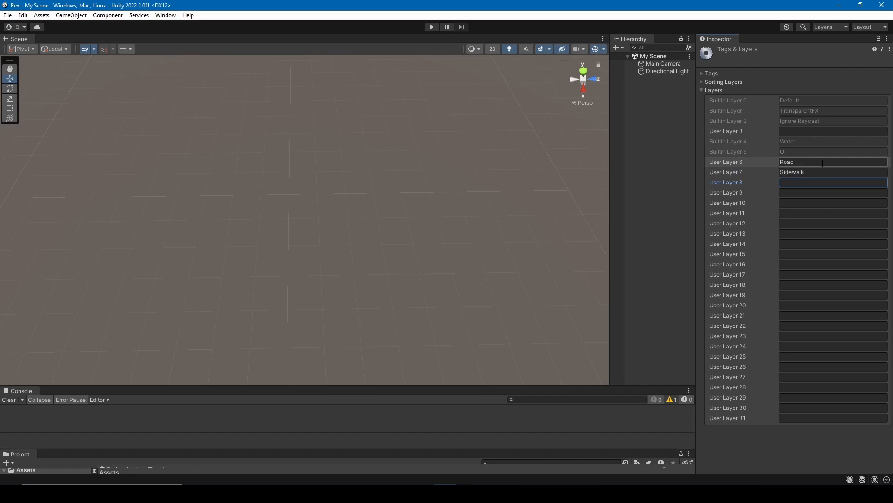
type("Inside")
key("Tab")
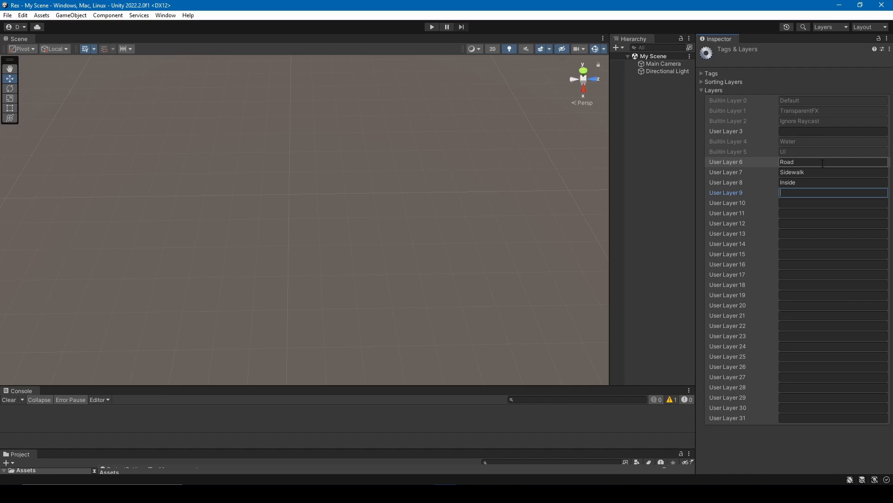
- Name User Layer 9 Shared and User Layer 10 Modifier
type("Shared")
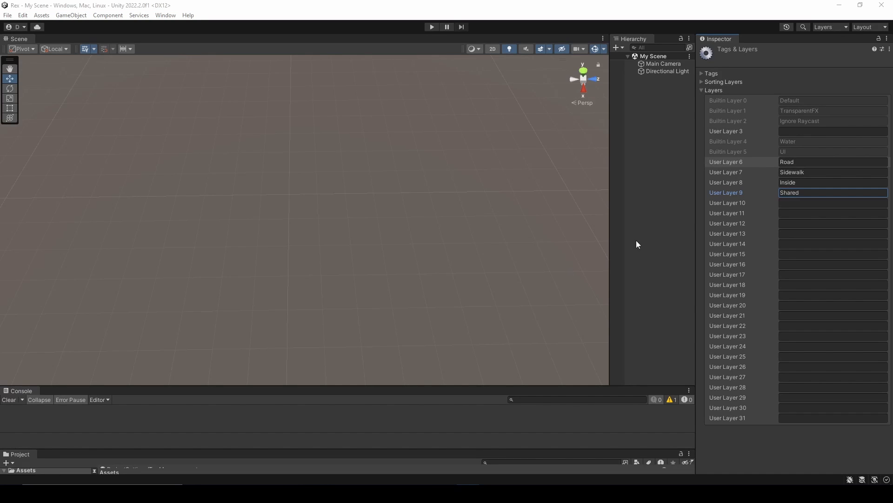
left_click(789, 202)
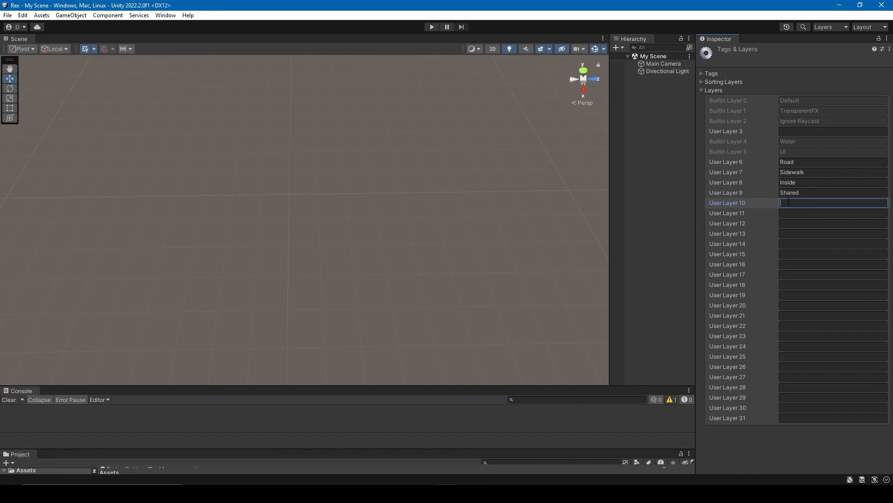
type("Modifier")
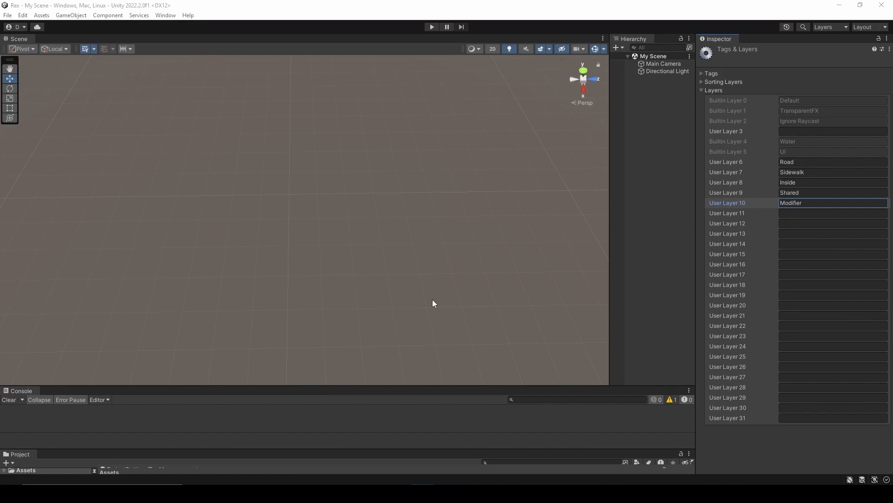
- Open the Navigation (Obsolete) window for a look and close it again
left_click(165, 14)
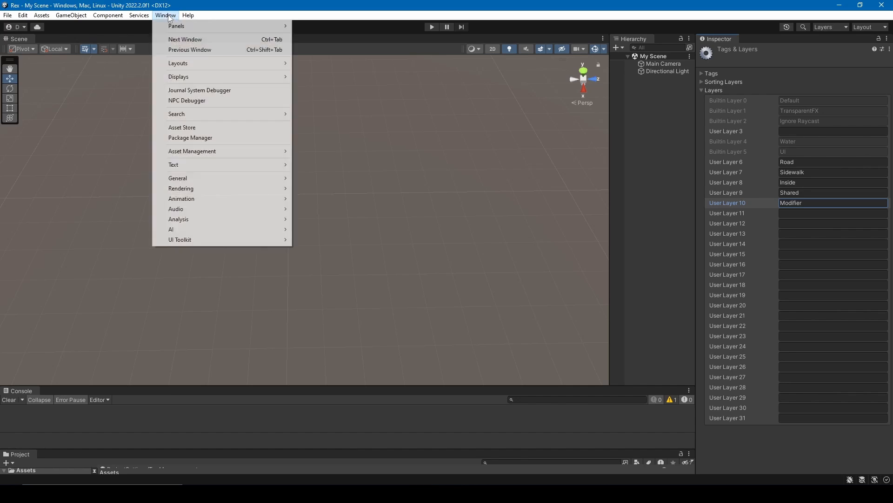
mouse_move(192, 229)
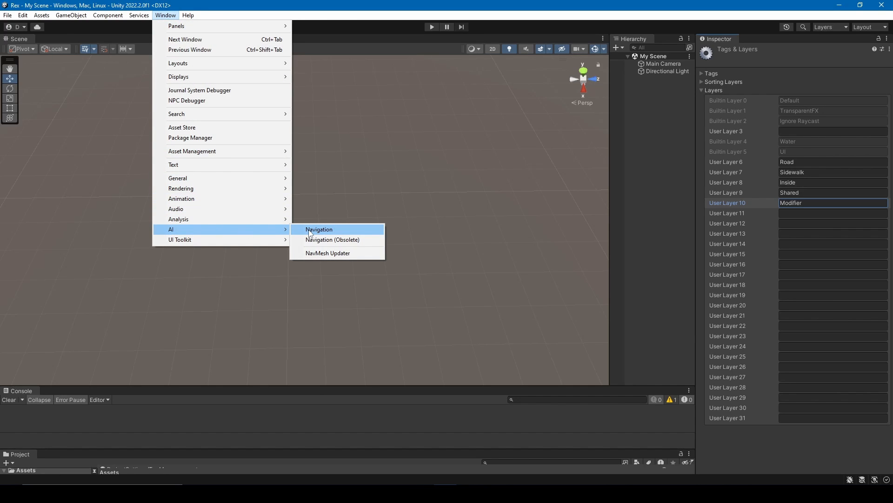
mouse_move(139, 11)
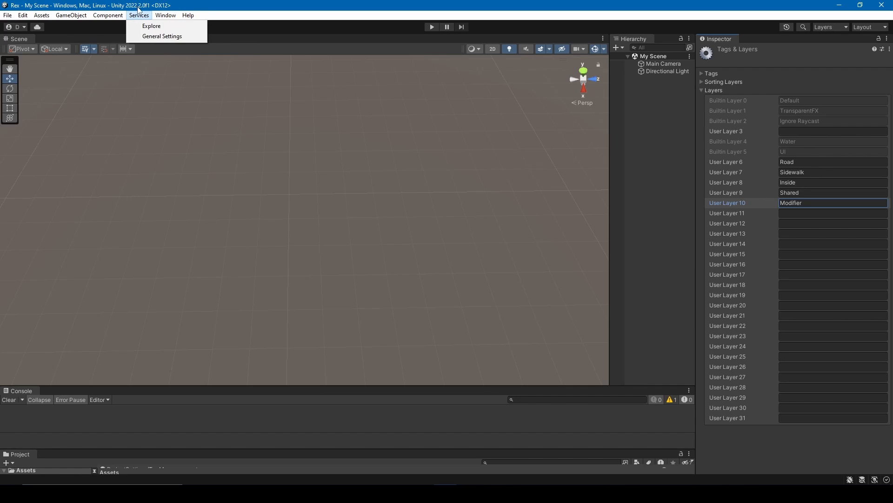
mouse_move(165, 15)
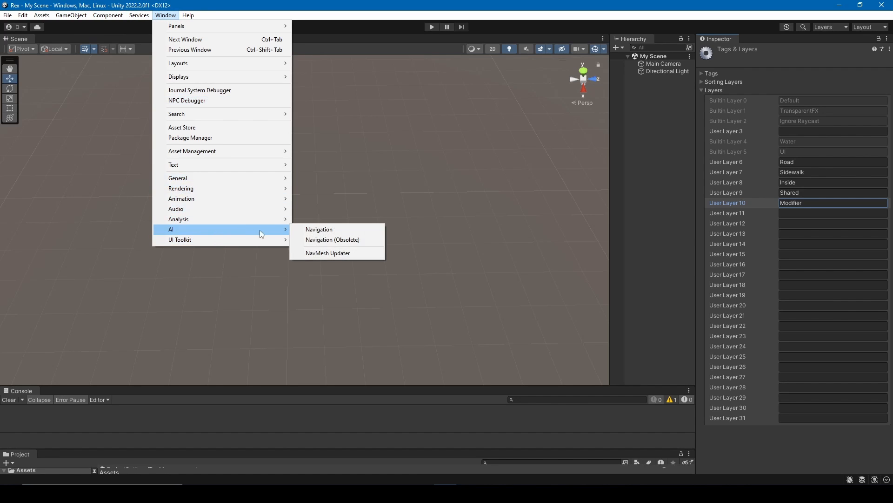
left_click(327, 240)
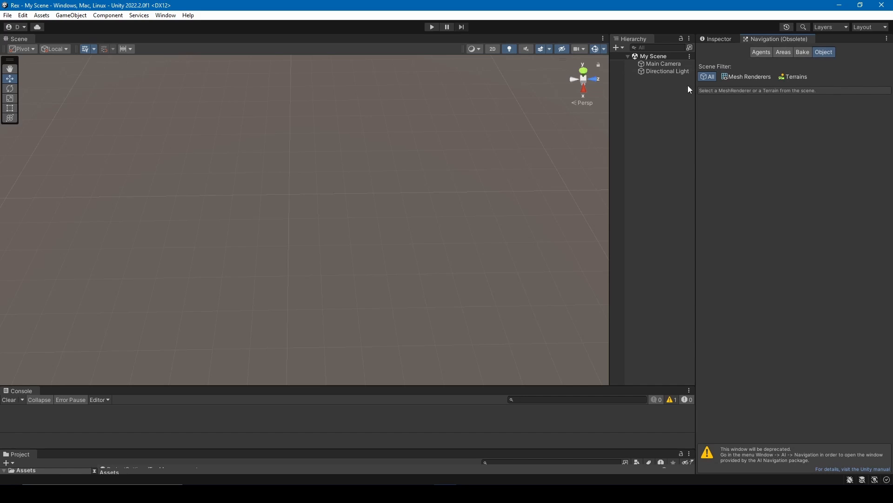
right_click(797, 41)
left_click(819, 70)
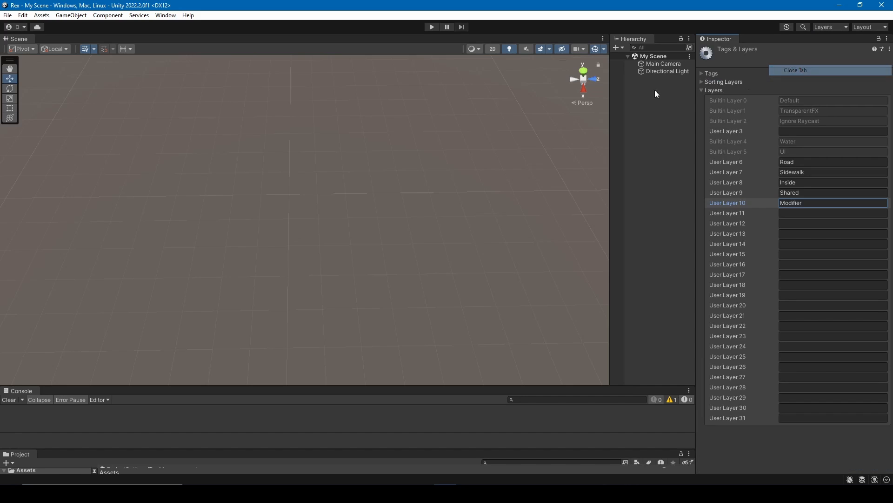
- Open the AI Navigation window and dock it beneath the Inspector, enlarging its area
left_click(168, 16)
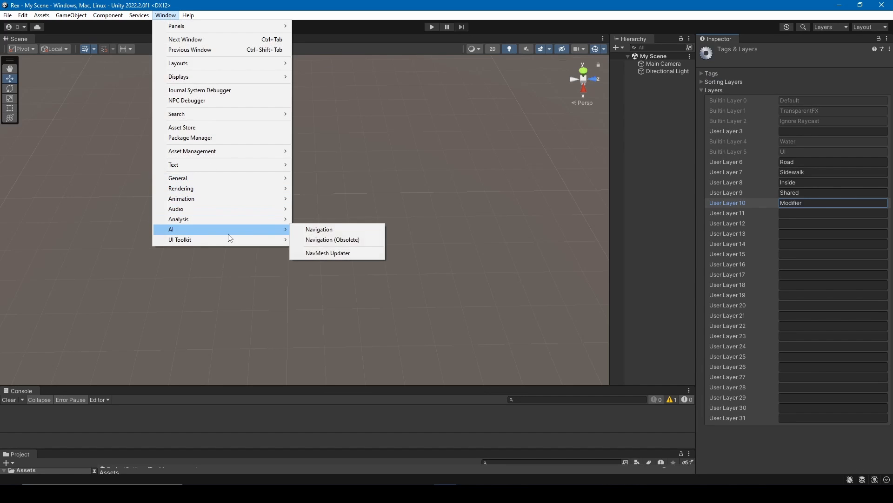
left_click(332, 234)
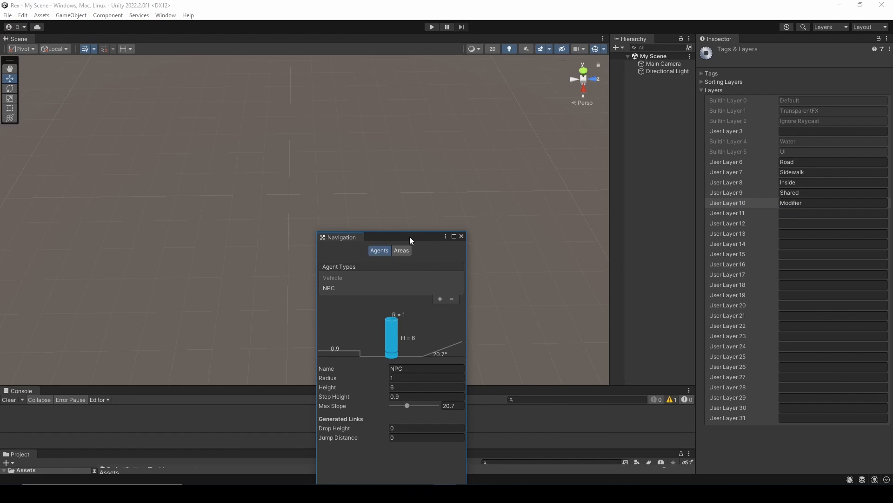
left_click_drag(403, 234, 779, 391)
left_click_drag(718, 395, 837, 447)
left_click_drag(766, 239, 740, 395)
left_click_drag(783, 332, 777, 230)
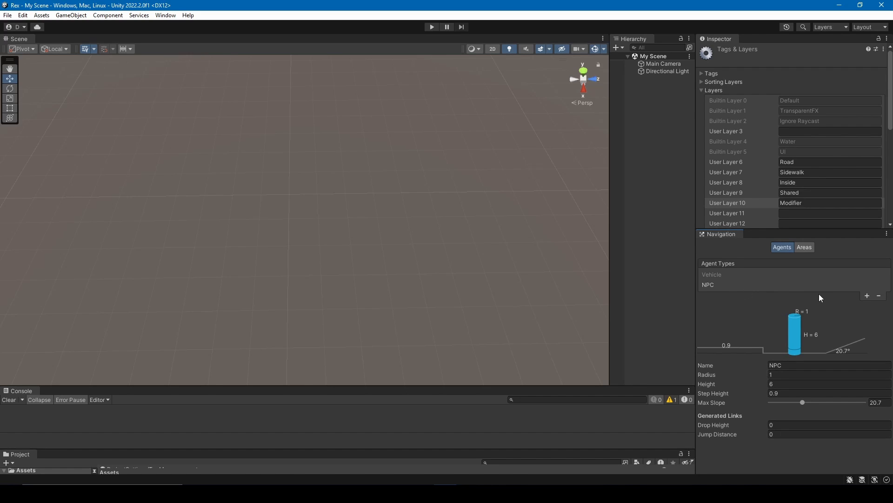
- Review the settings of the Vehicle and NPC agent types
left_click(715, 274)
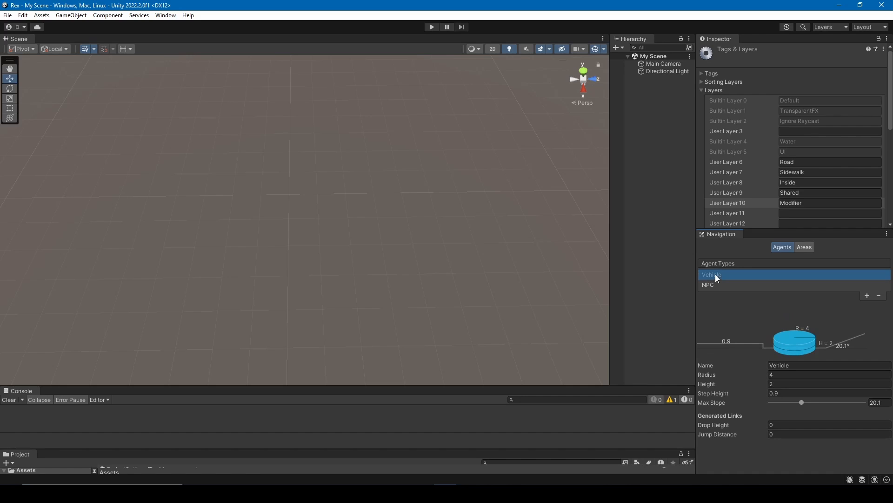
left_click(719, 285)
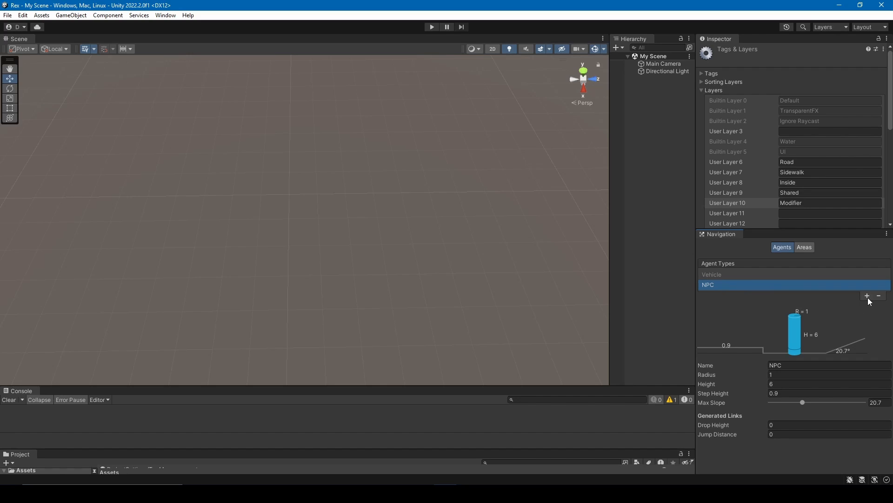
left_click(719, 275)
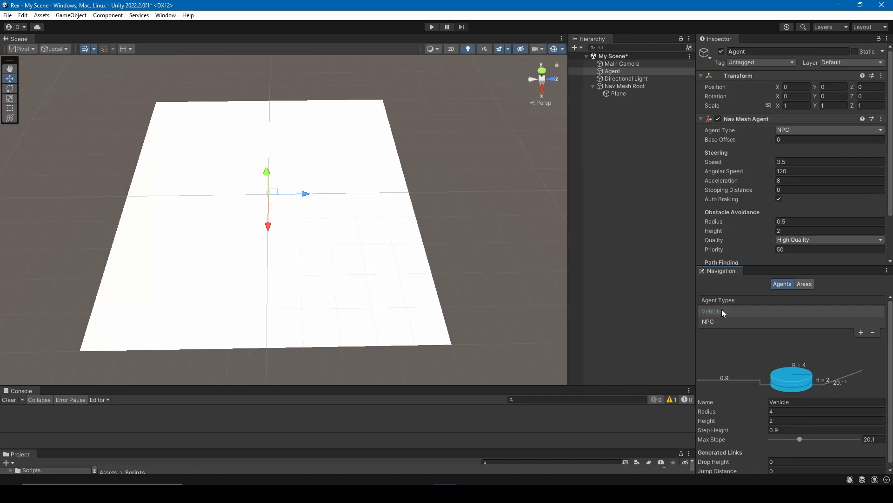
- Name the navigation areas User 3 and User 4 Road and Inside
left_click(805, 285)
left_click(777, 341)
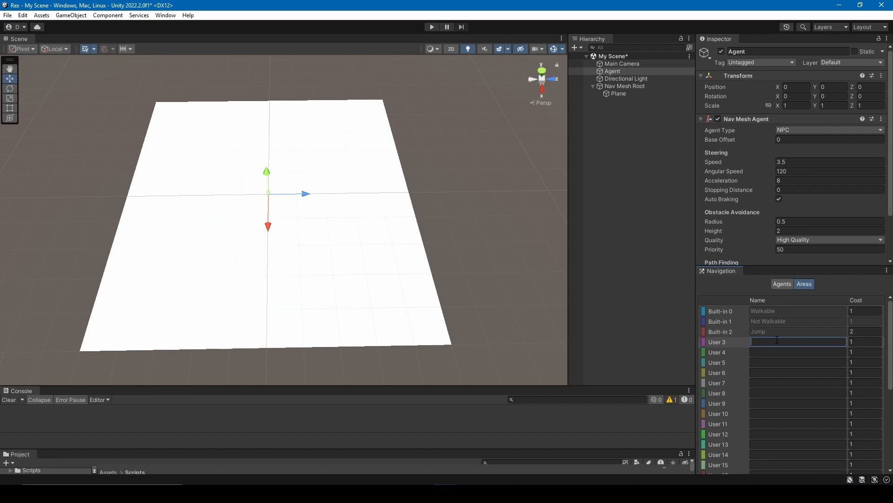
type("Roa")
key("Tab")
key("Tab")
type("Inside")
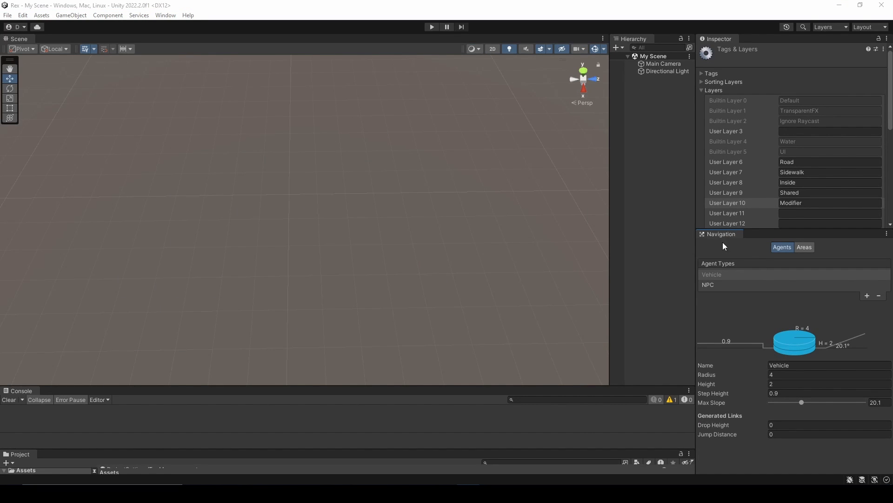
- Try the Navigation window as a tab beside the Inspector, and dock it back beneath the Inspector
left_click_drag(720, 233, 766, 44)
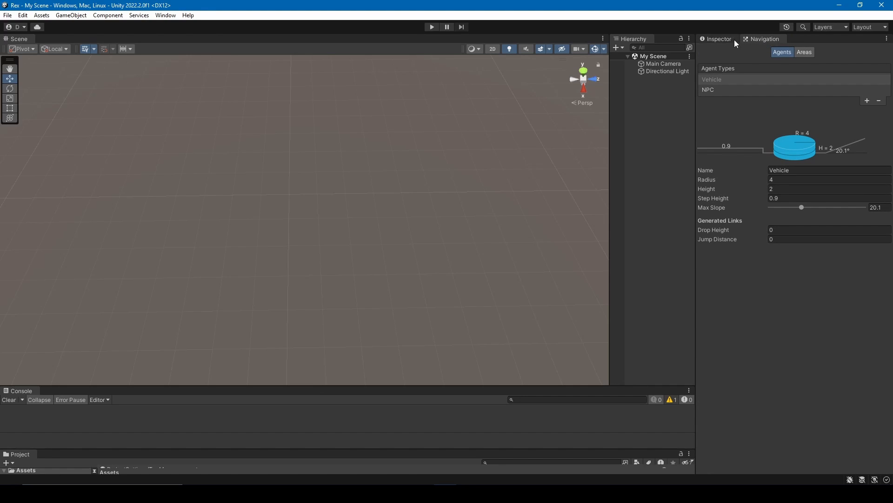
left_click(723, 38)
left_click(745, 38)
left_click(734, 37)
left_click(766, 40)
left_click_drag(760, 40, 774, 363)
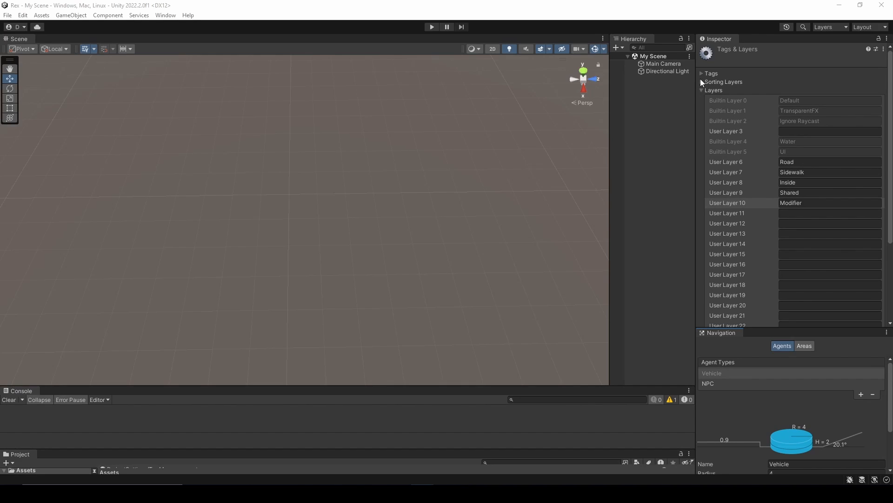
- Create an empty GameObject in My Scene and reset its Transform
right_click(646, 82)
left_click(674, 194)
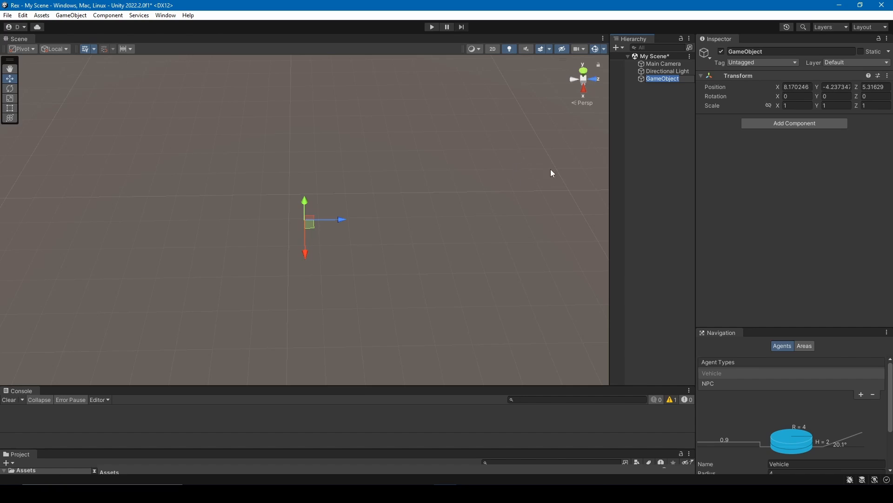
right_click(736, 76)
left_click(773, 83)
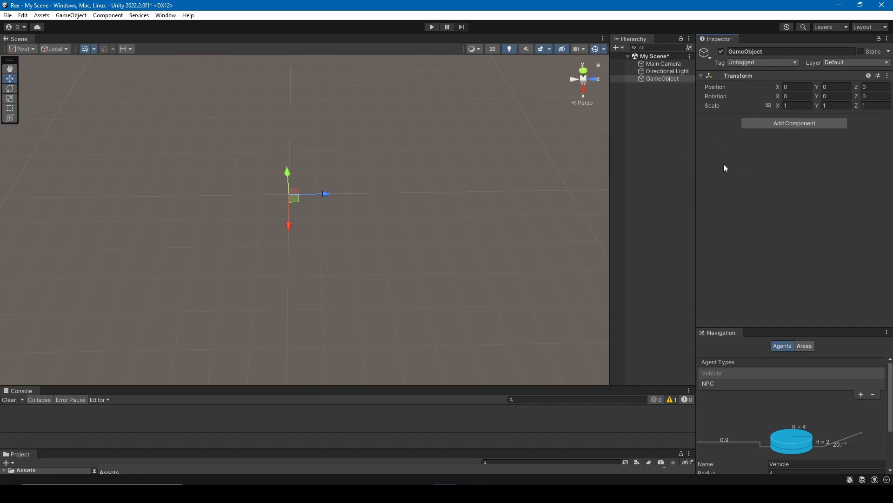
- Rename the empty GameObject to Nav Mesh Root
left_click(659, 79)
left_click(667, 79)
type("Nav")
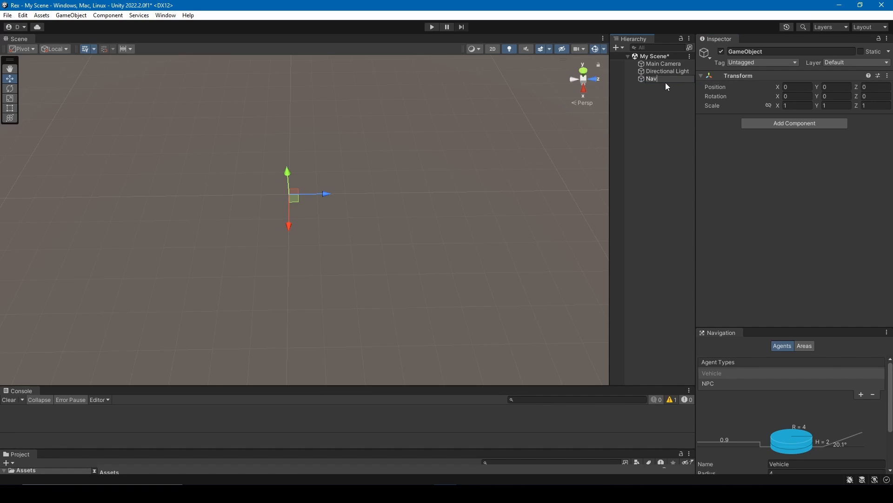
type(" Mesh Root")
key("Return")
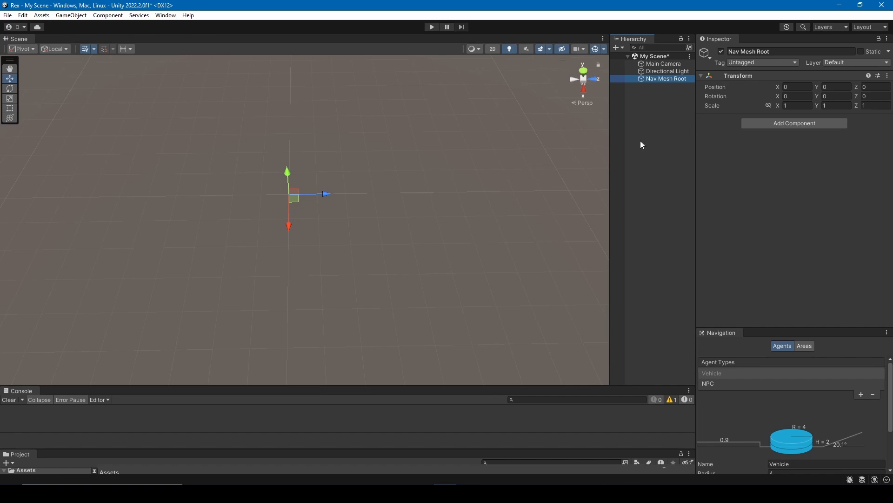
- Add a NavMeshSurface component to Nav Mesh Root and set its Agent Type to NPC
left_click(849, 172)
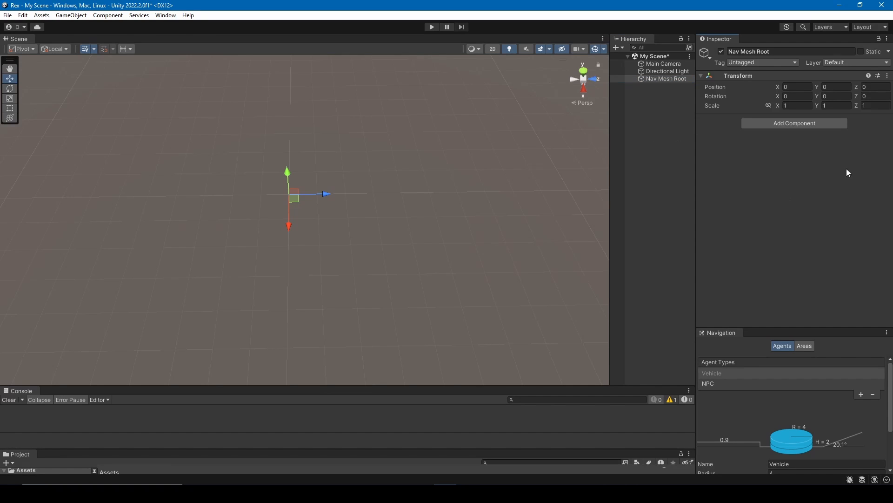
left_click(776, 126)
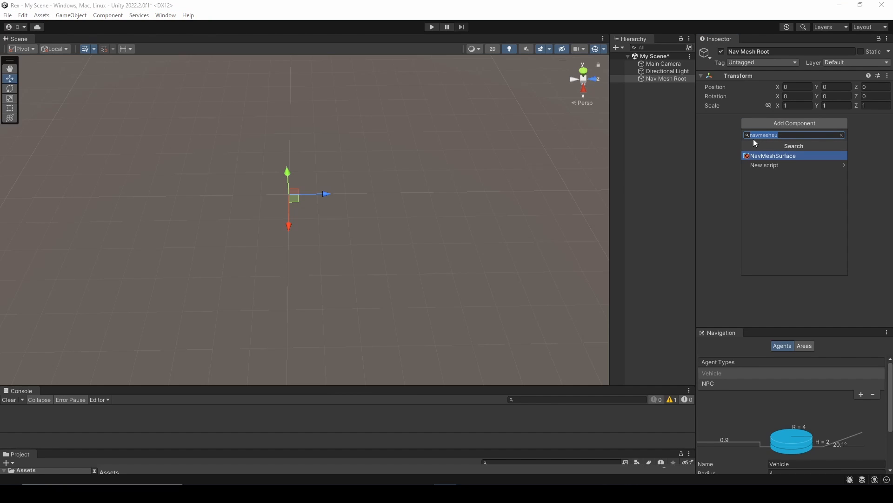
left_click(770, 157)
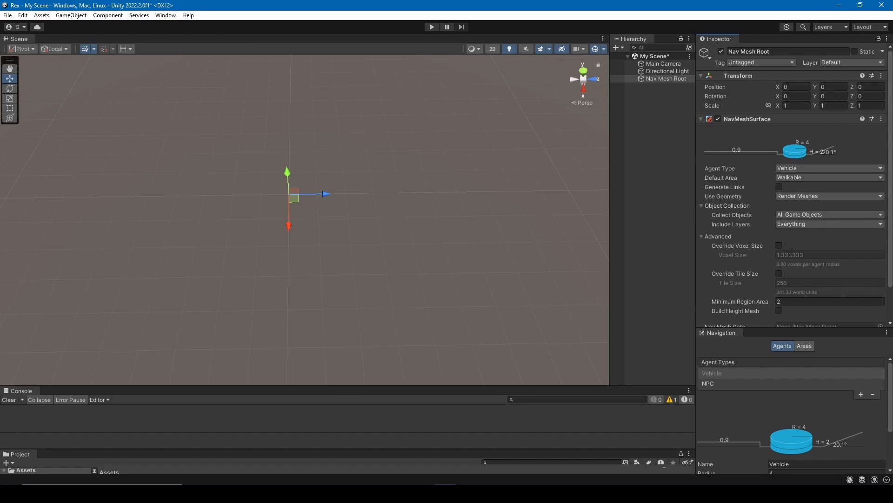
left_click(787, 169)
left_click(792, 189)
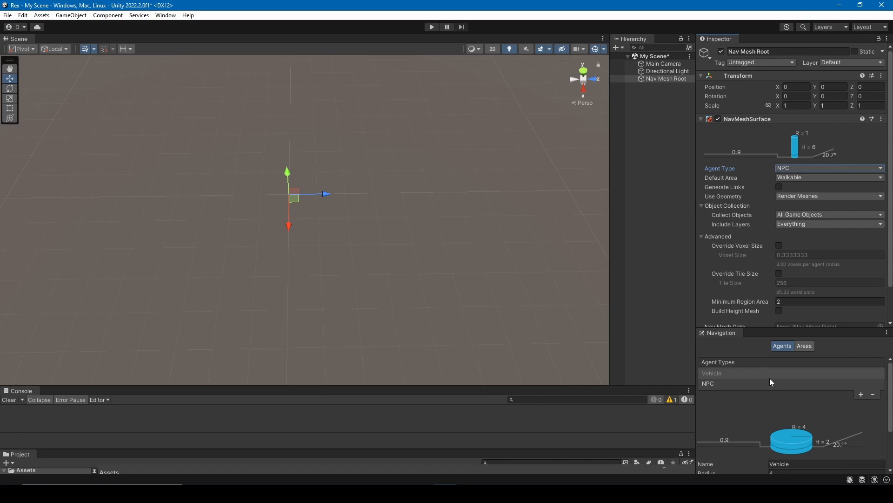
- Show the navigation areas and enter Inside as the name of User 4
left_click(800, 347)
left_click(763, 412)
type("Insid")
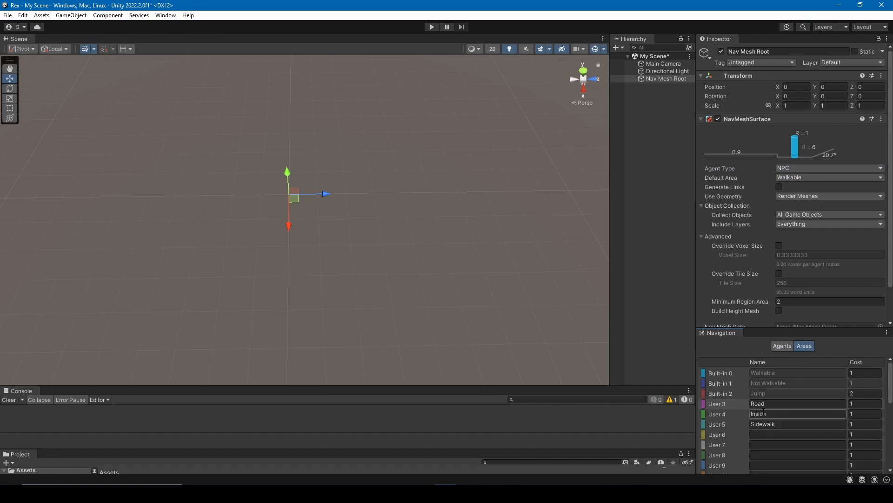
type("e")
key("Return")
- Set the NavMeshSurface's Default Area to Road and Collect Objects to Current Object Hierarchy
left_click(810, 181)
left_click(813, 216)
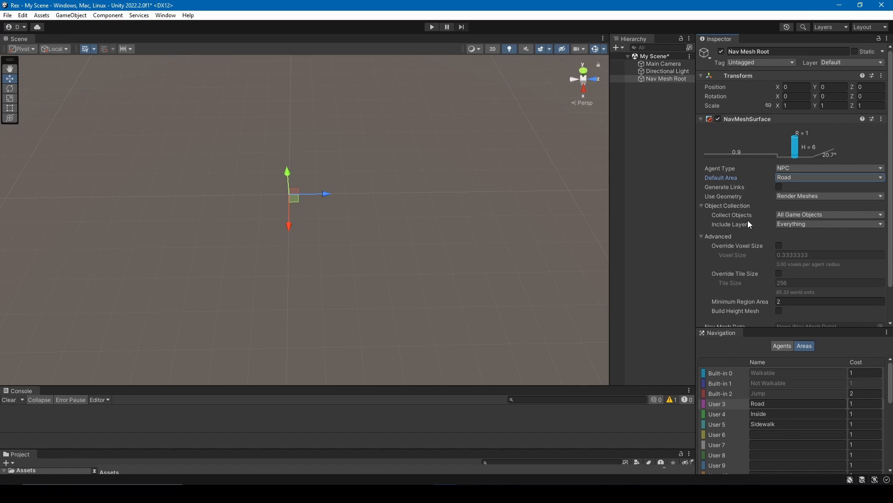
left_click(800, 216)
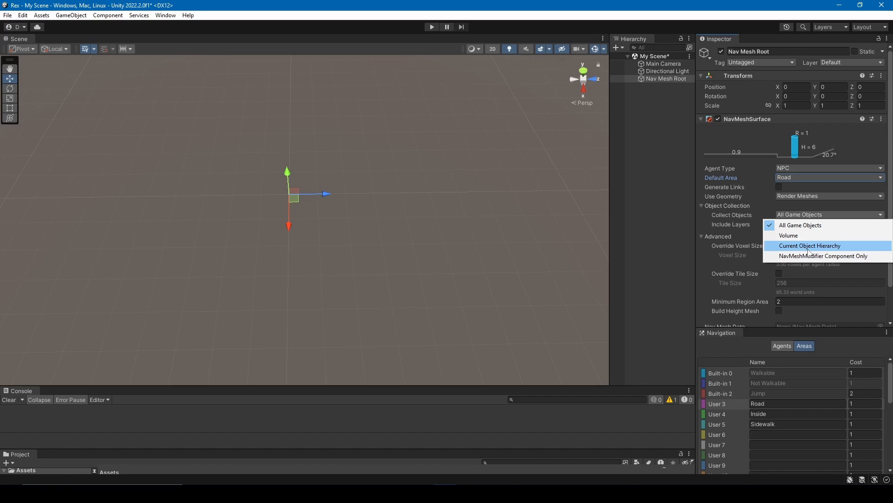
left_click(808, 245)
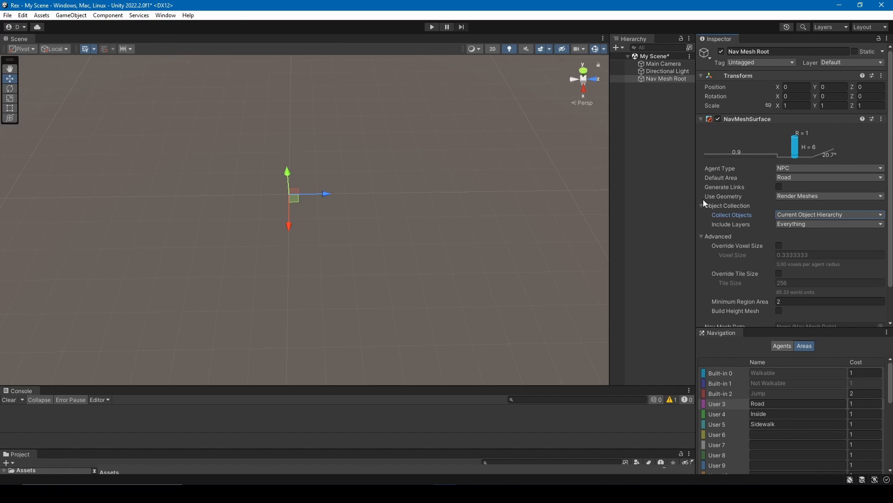
- Restrict the NavMeshSurface's Include Layers to Road only
left_click(788, 225)
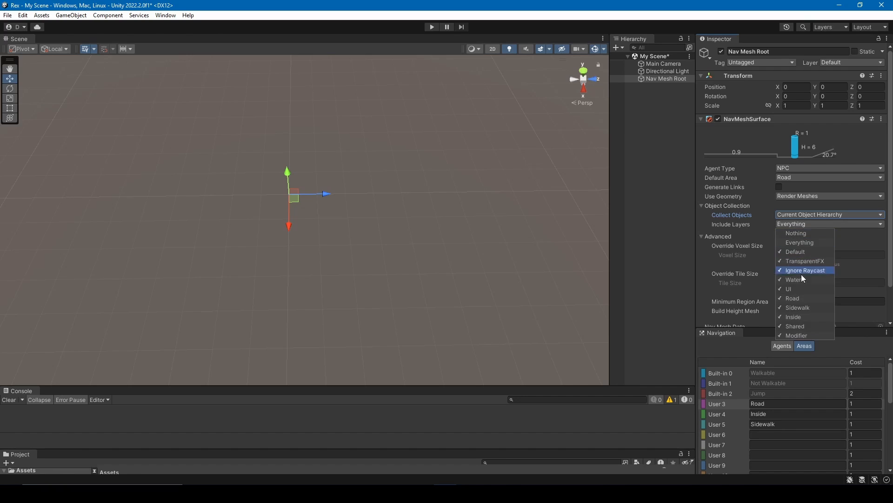
left_click(802, 235)
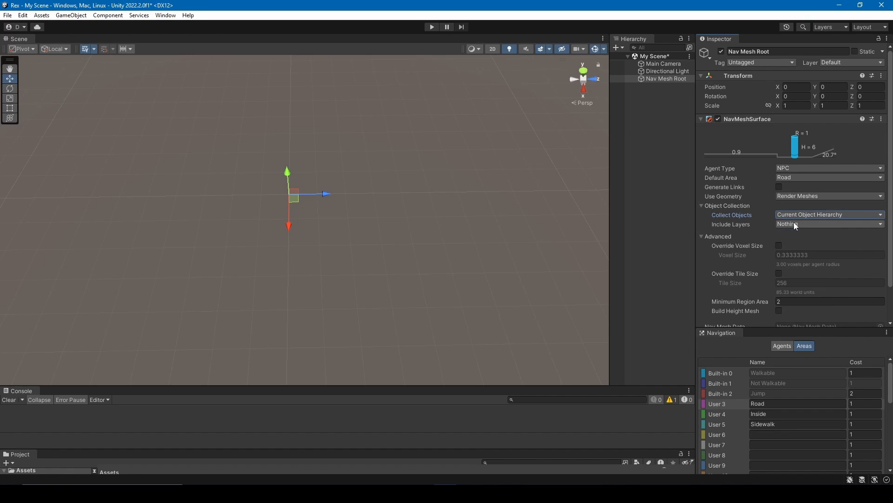
left_click(794, 224)
left_click(812, 297)
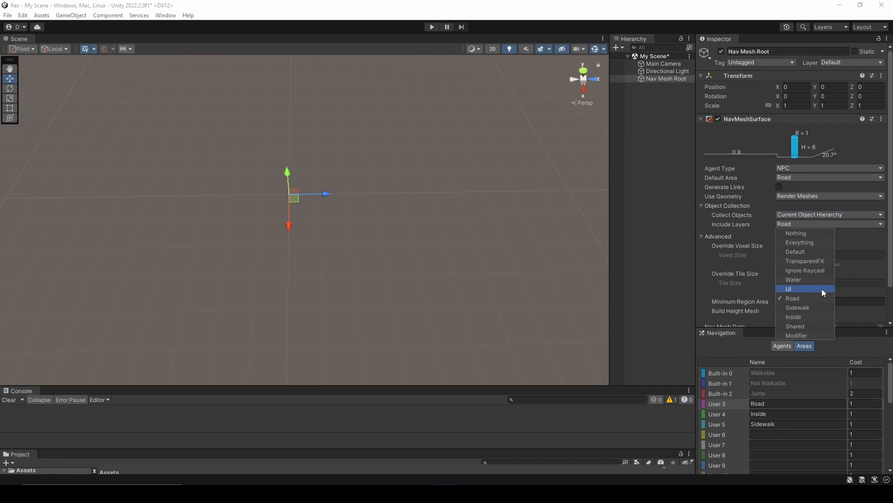
left_click(680, 209)
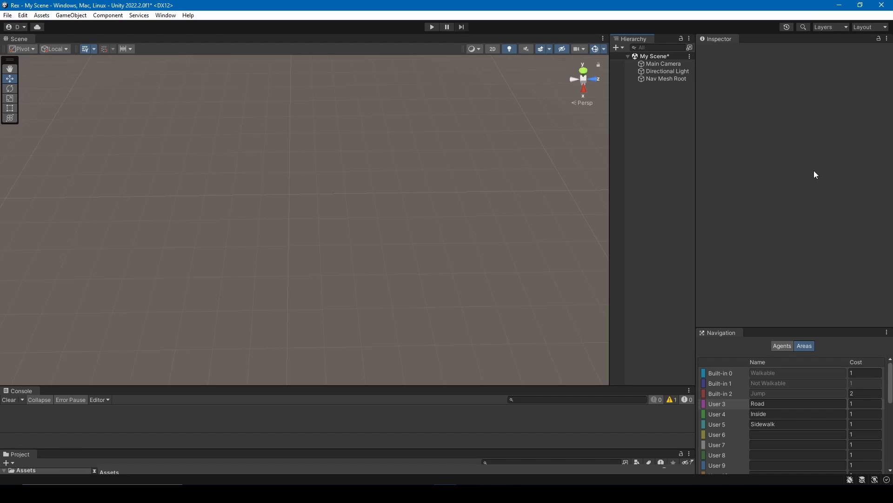
- Select Nav Mesh Root and open the script of its Nav Mesh Updater component
left_click(666, 80)
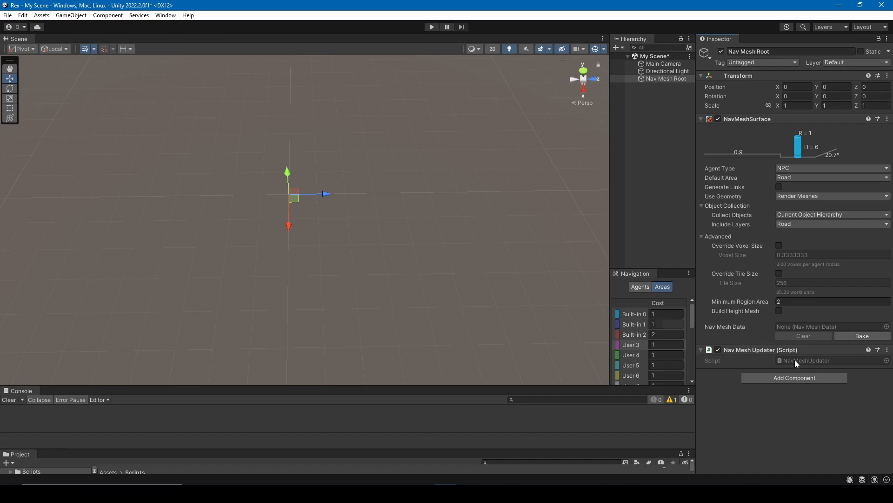
double_click(794, 359)
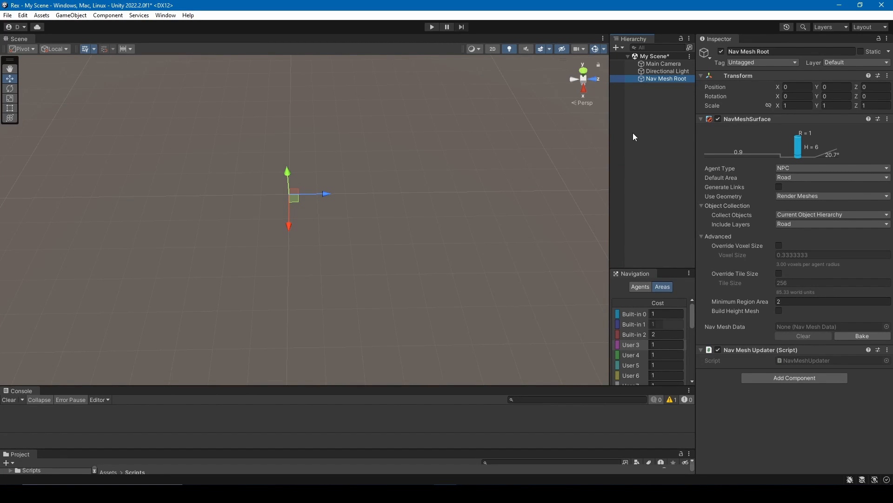
- Create a Plane as a child of Nav Mesh Root and set its scale to 10 in X and Z
right_click(649, 77)
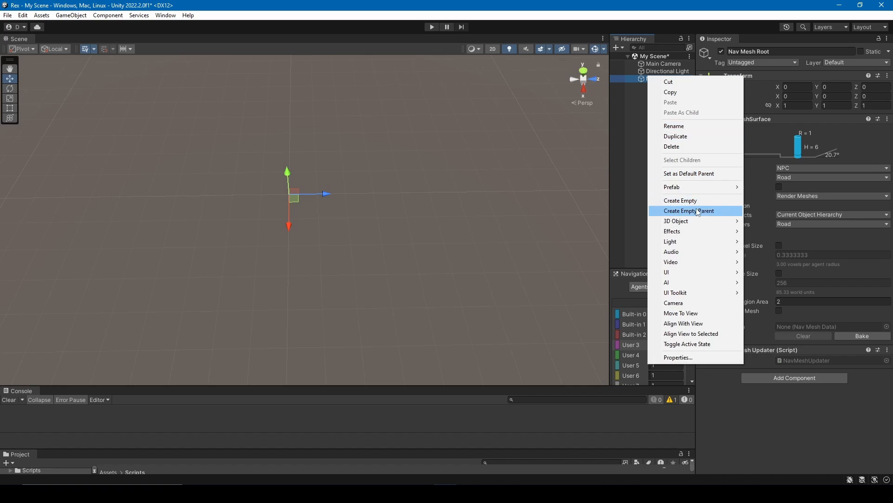
mouse_move(700, 222)
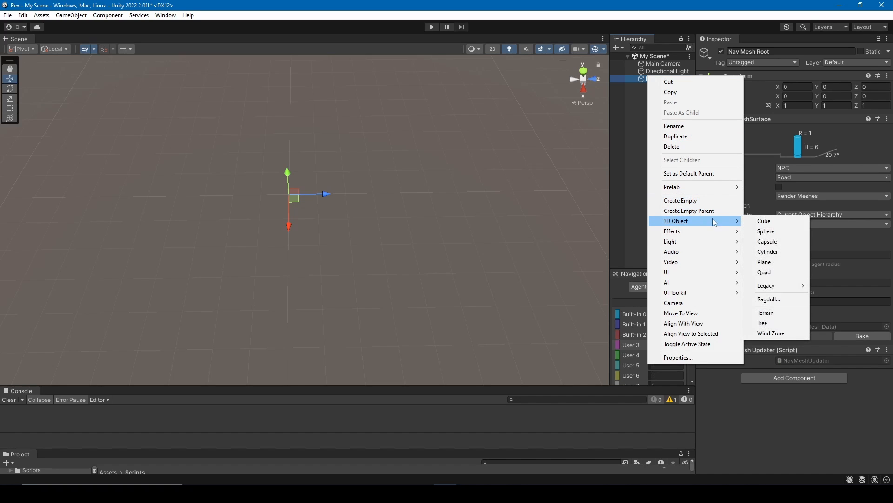
left_click(770, 261)
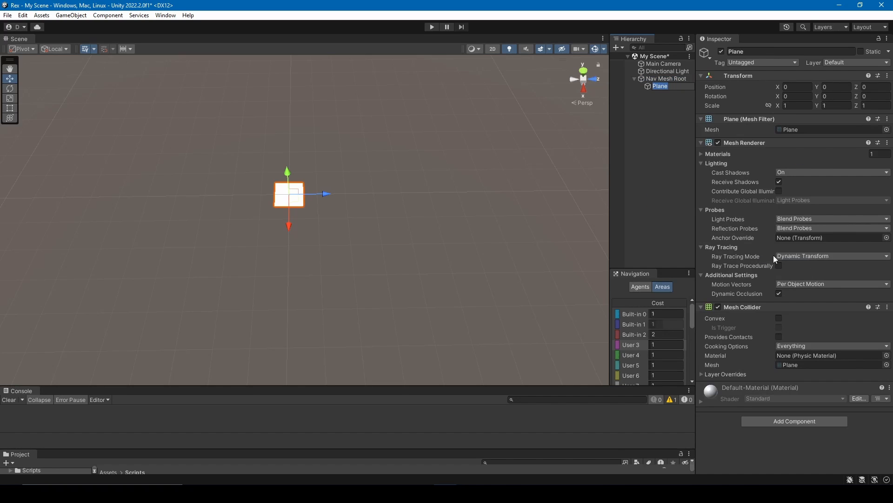
left_click(791, 105)
type("10")
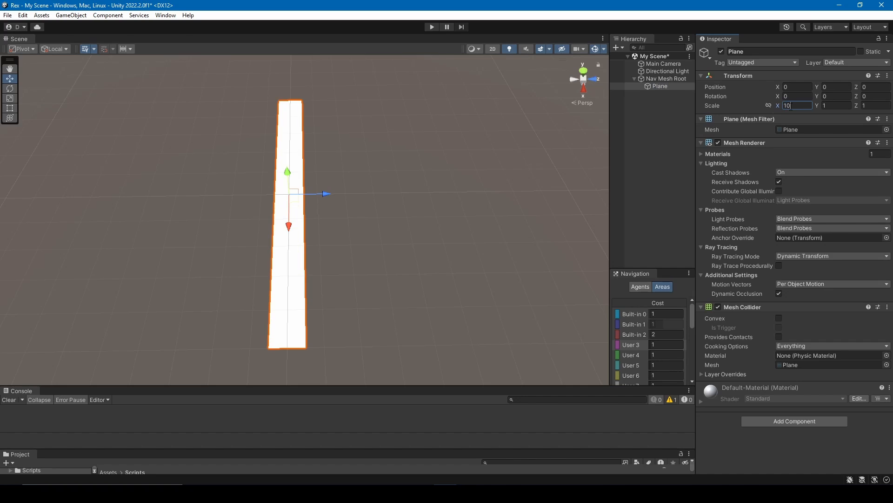
key("Tab")
key("Tab")
type("10")
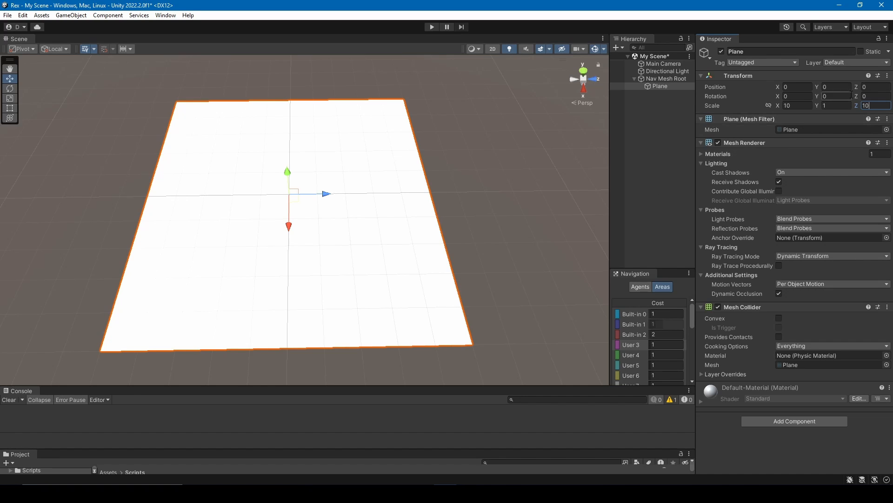
- Assign the Plane to the Road layer and deselect it
left_click(856, 62)
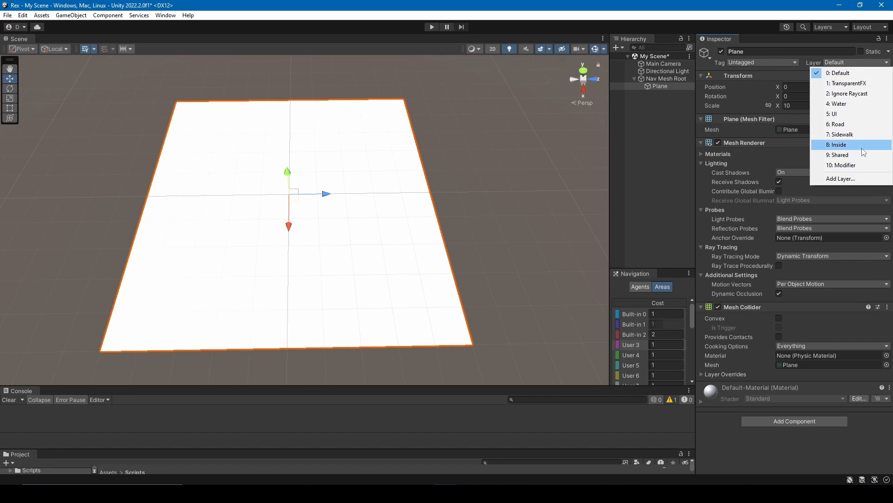
left_click(859, 124)
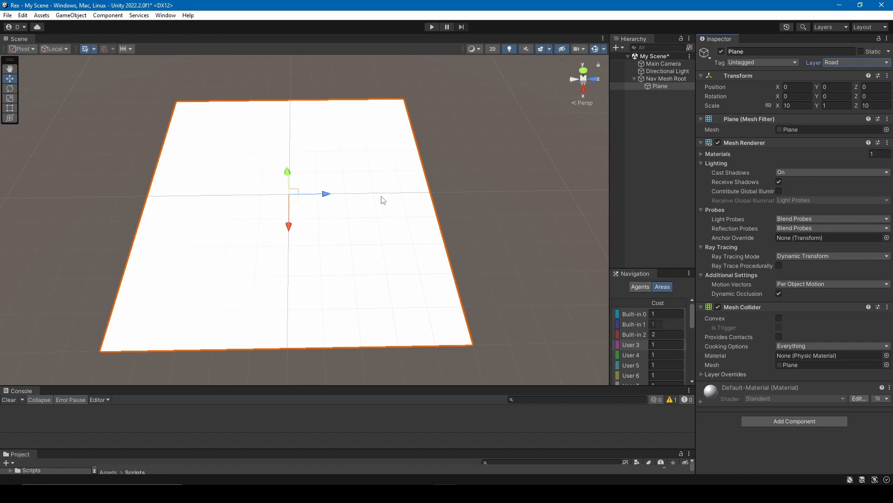
left_click(650, 121)
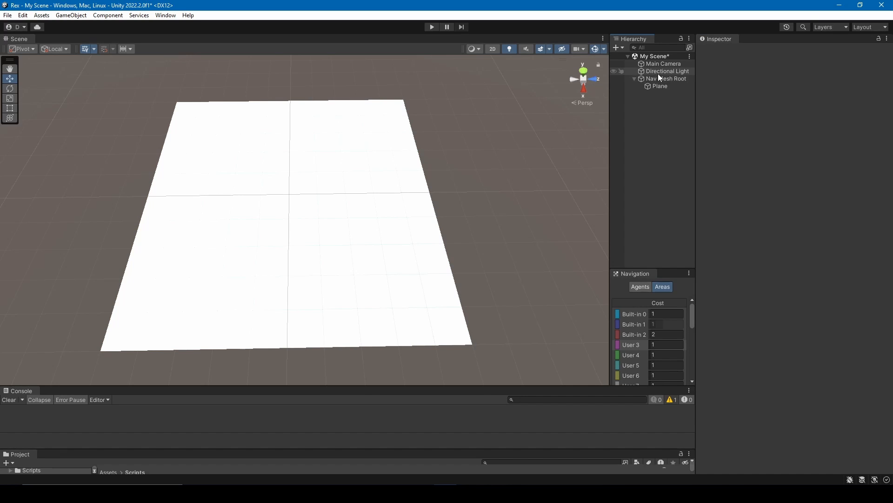
- Create an empty GameObject and place it at the scene's top level between Main Camera and Directional Light
right_click(654, 57)
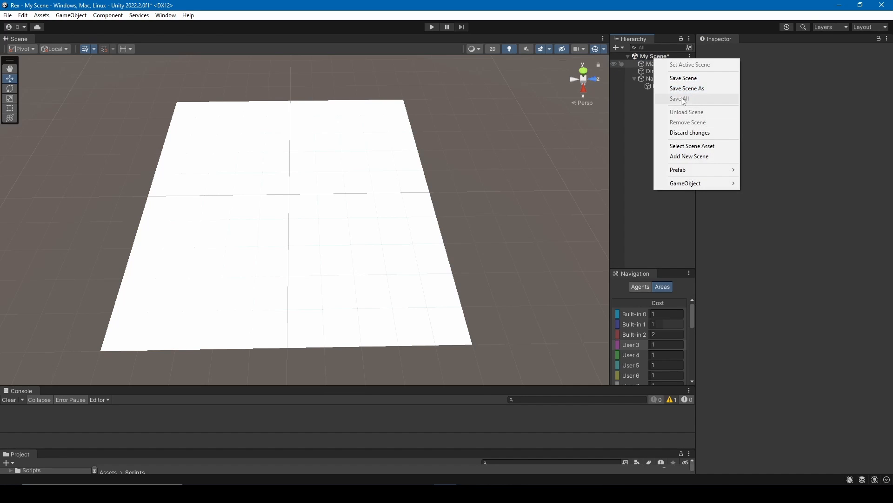
left_click(633, 133)
left_click(656, 70)
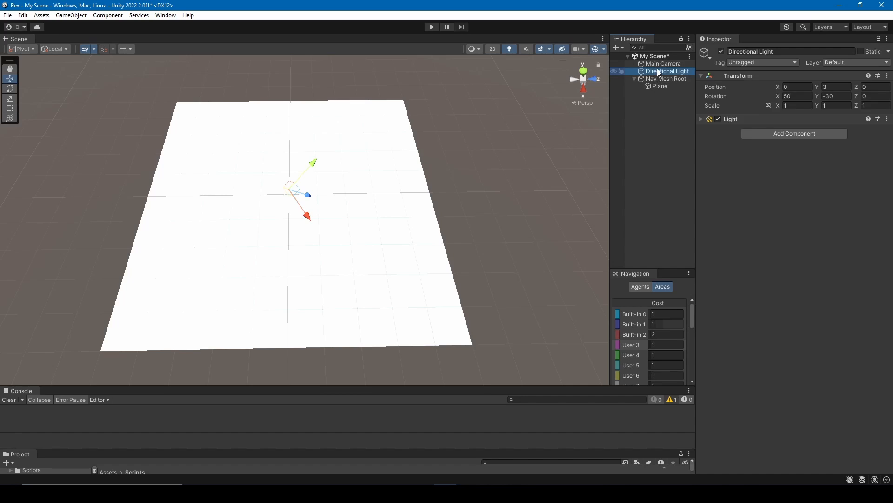
right_click(657, 69)
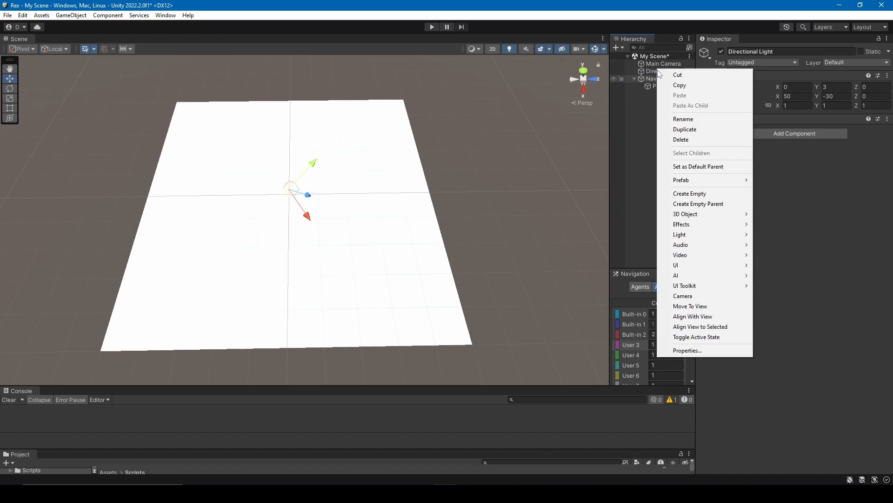
left_click(716, 194)
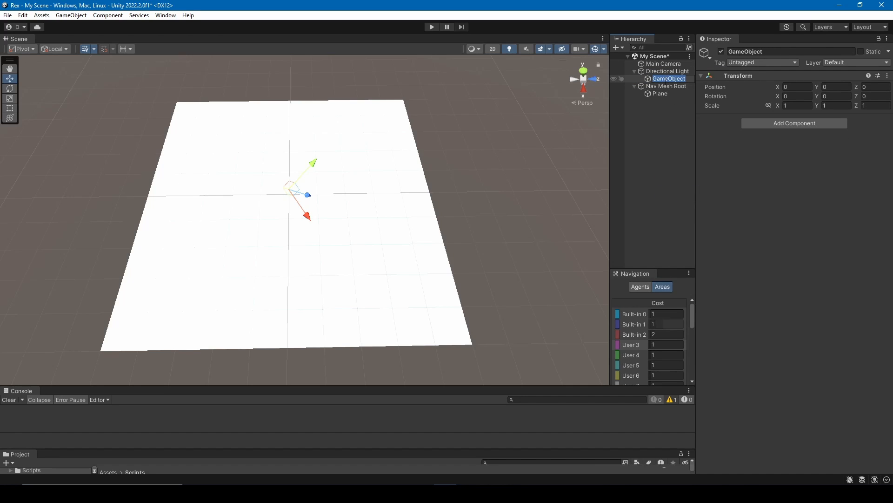
left_click_drag(654, 79, 652, 69)
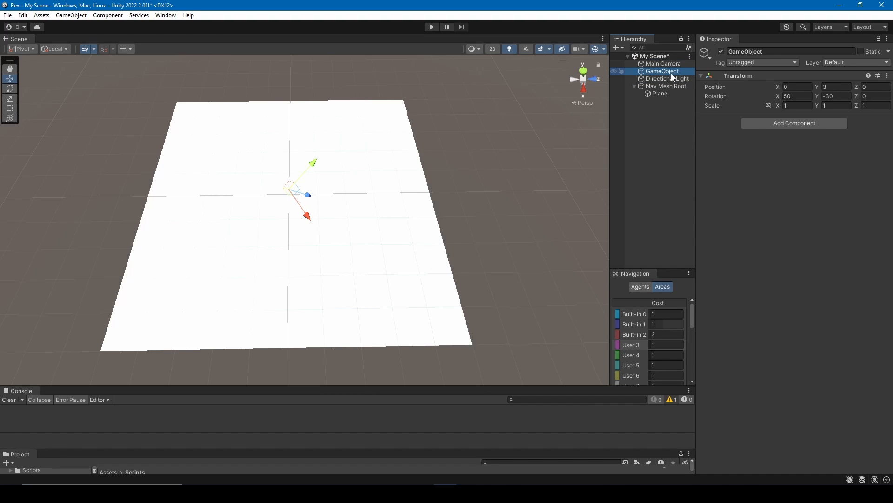
- Rename the new empty GameObject to Agent and reset its Transform
left_click(671, 73)
type("Agent")
key("Return")
right_click(750, 75)
left_click(758, 81)
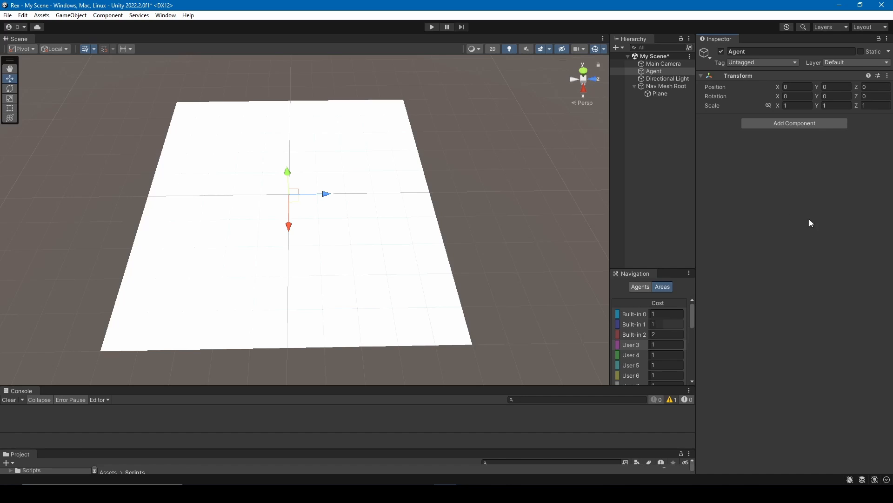
- Add a Nav Mesh Agent component to the Agent object
left_click(816, 125)
type("navmesha")
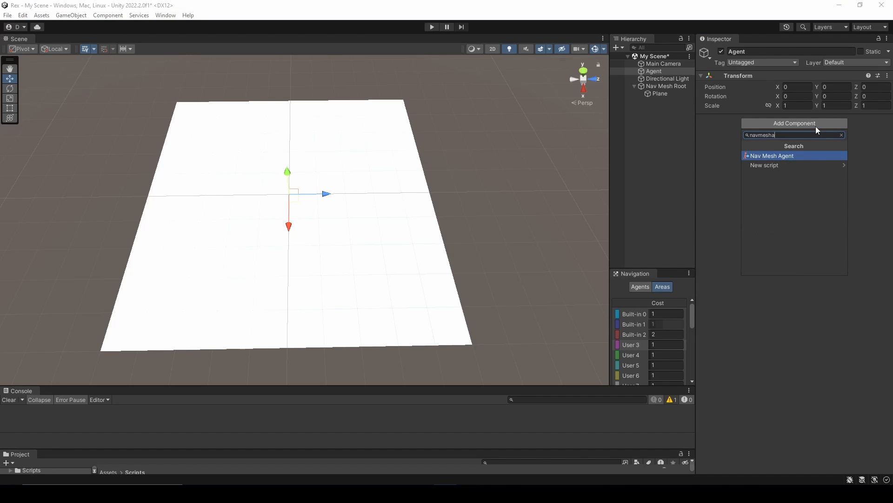
key("Return")
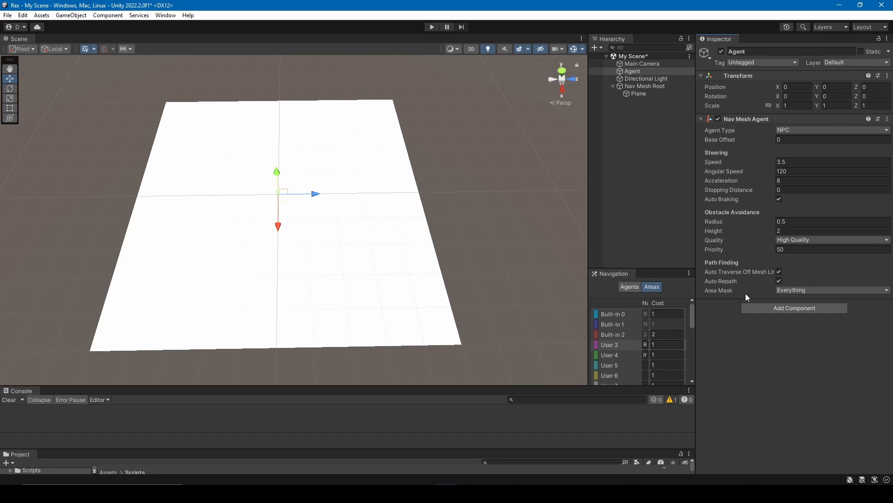
- Limit the Nav Mesh Agent's Area Mask to Walkable and Road, and deselect the Agent
left_click(794, 290)
left_click(800, 299)
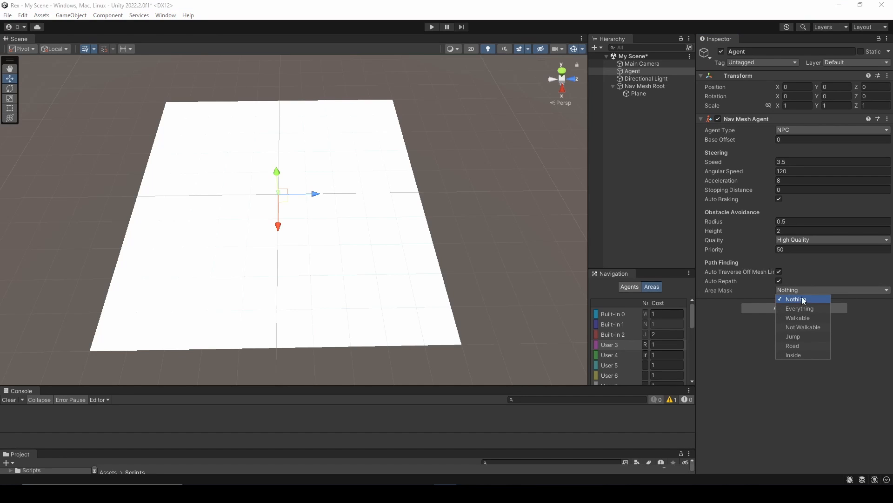
left_click(798, 289)
left_click(798, 289)
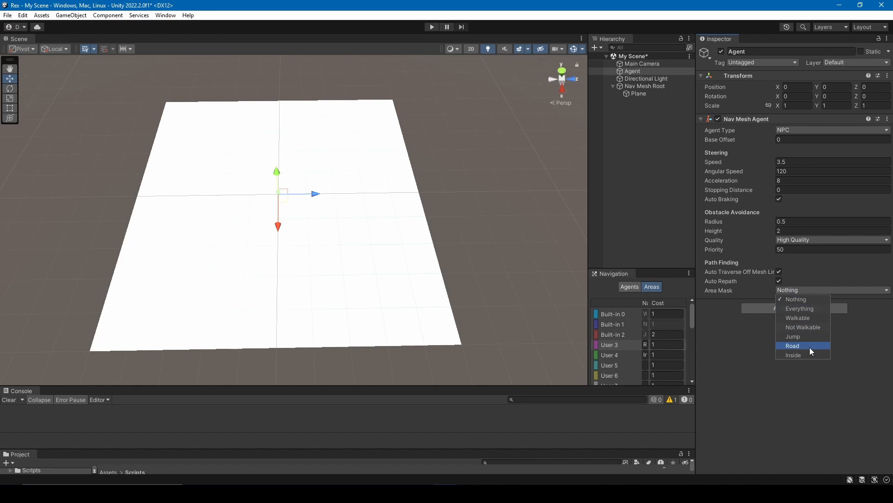
left_click(809, 347)
left_click(806, 288)
left_click(806, 289)
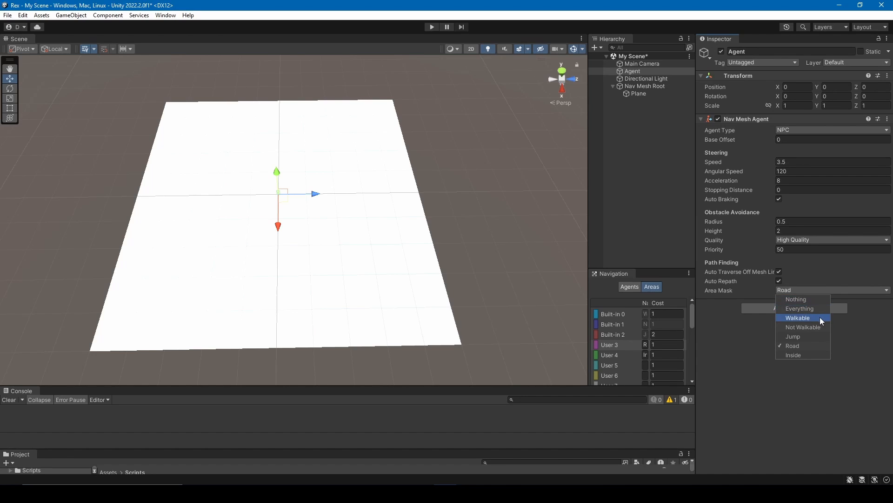
left_click(818, 317)
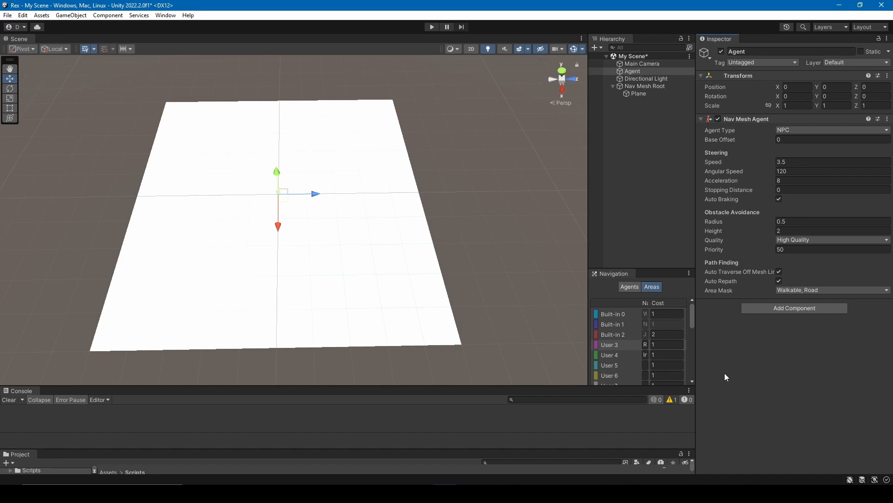
left_click(635, 150)
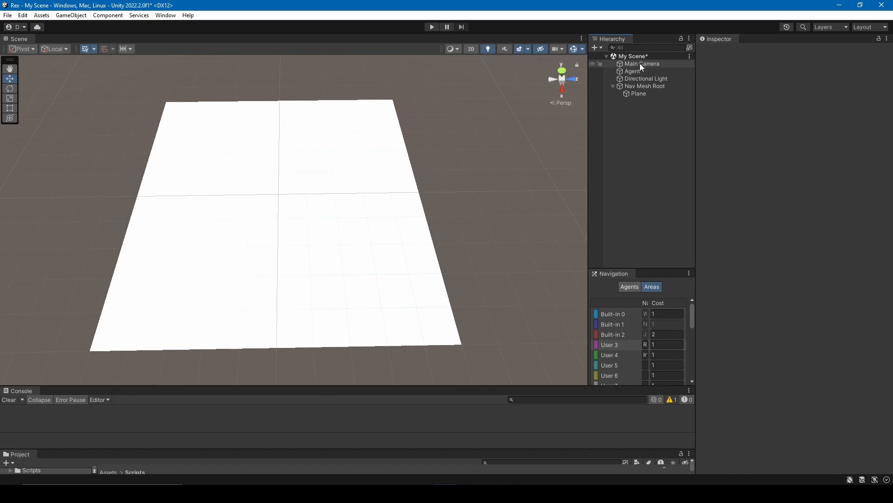
- Create an empty GameObject named Target and reset its Transform
right_click(627, 163)
left_click(661, 274)
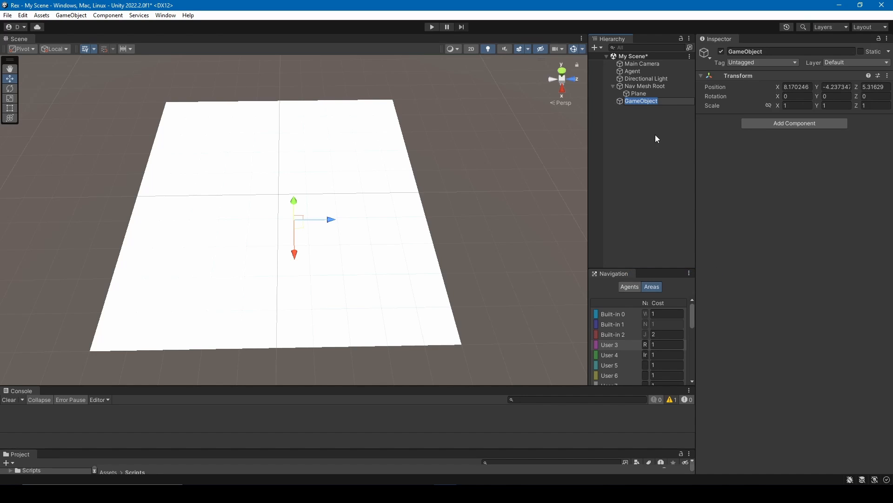
type("Target")
key("Return")
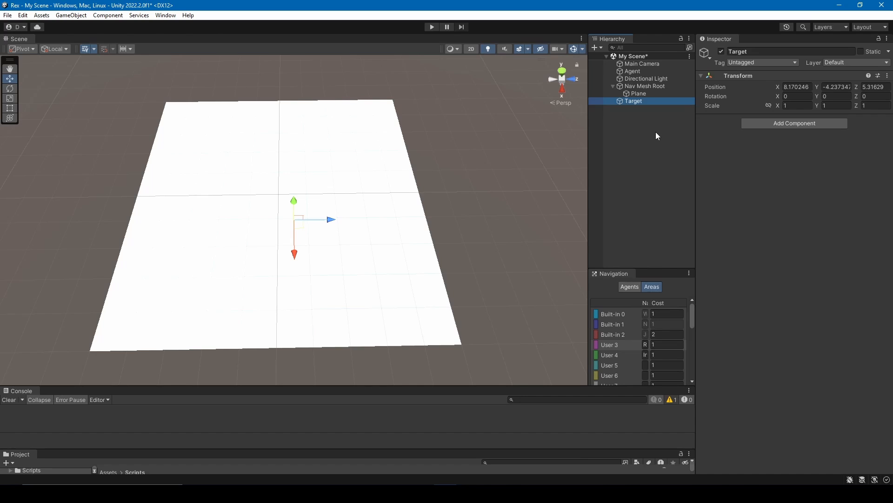
right_click(755, 77)
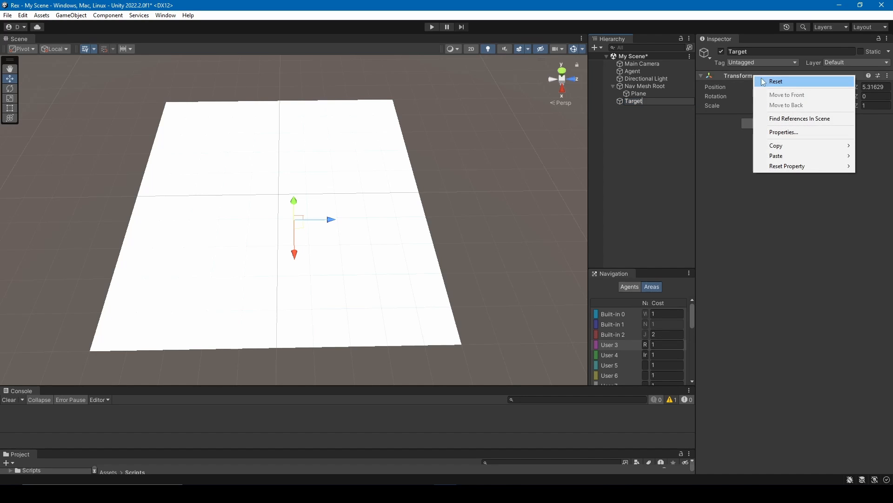
left_click(785, 83)
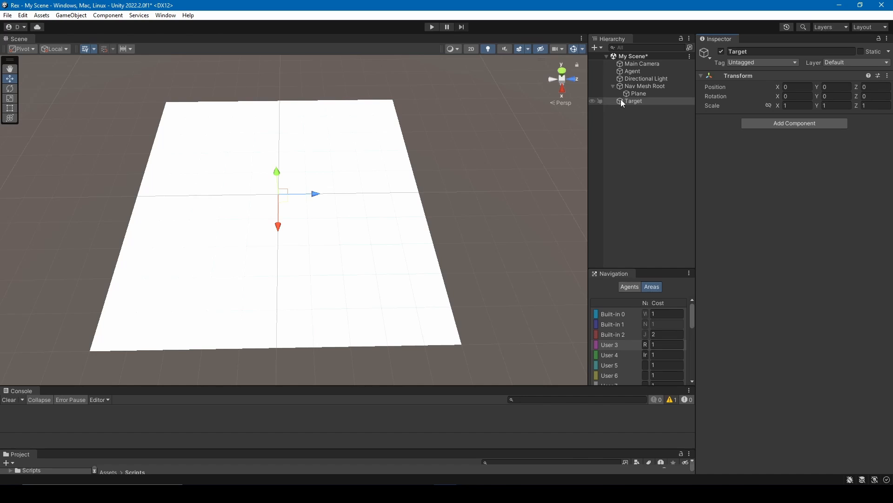
- Place Target directly below Agent in the scene hierarchy and move it near the plane's far corner, at about X -40.6, Z -39
left_click_drag(621, 101, 624, 77)
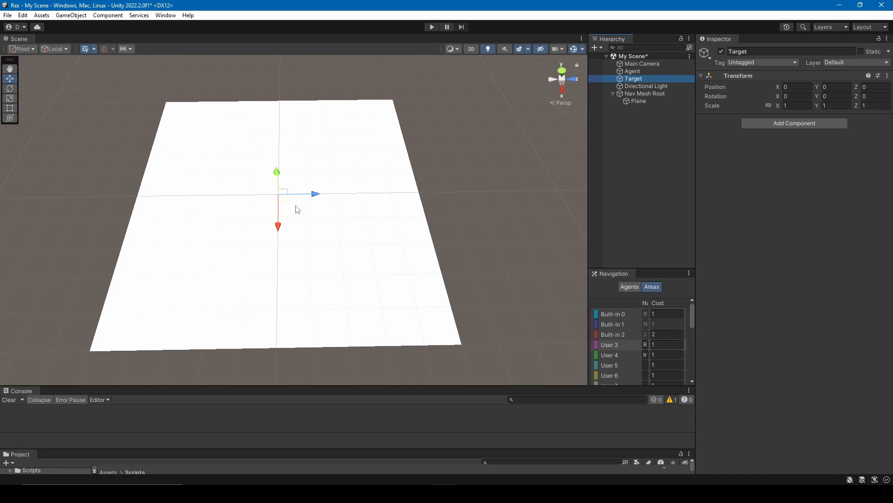
left_click_drag(285, 200, 191, 124)
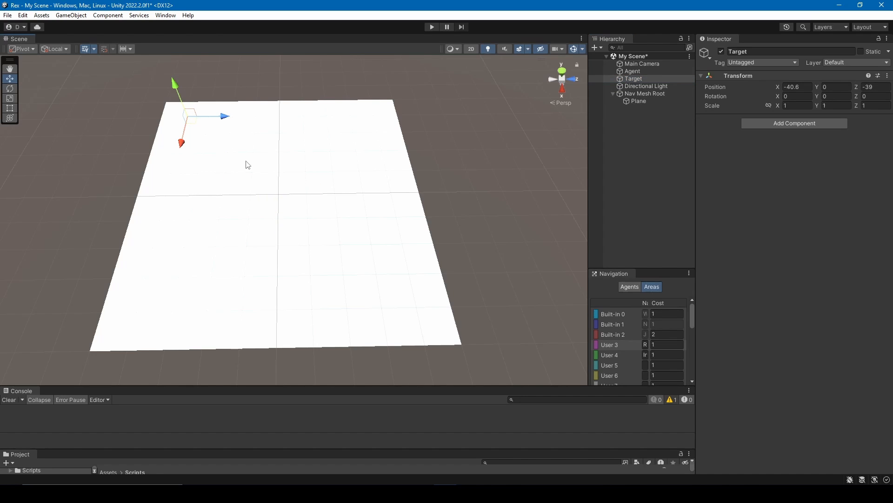
- Add the Nav Mesh NPC Test script to the Agent and assign Target as its Dest
left_click(634, 72)
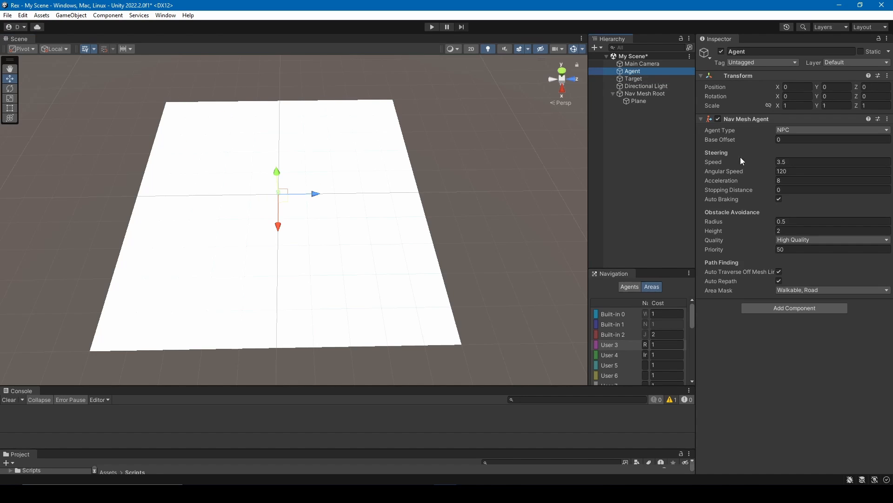
left_click(775, 308)
type("nav")
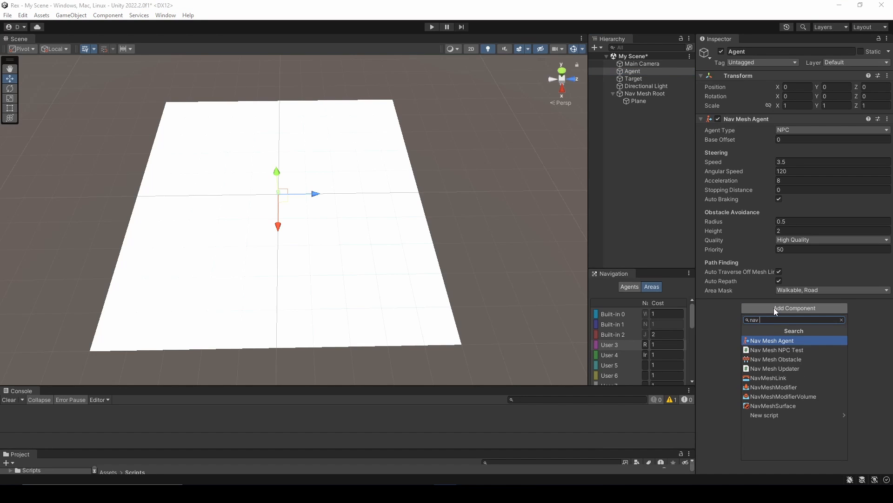
type(" mes")
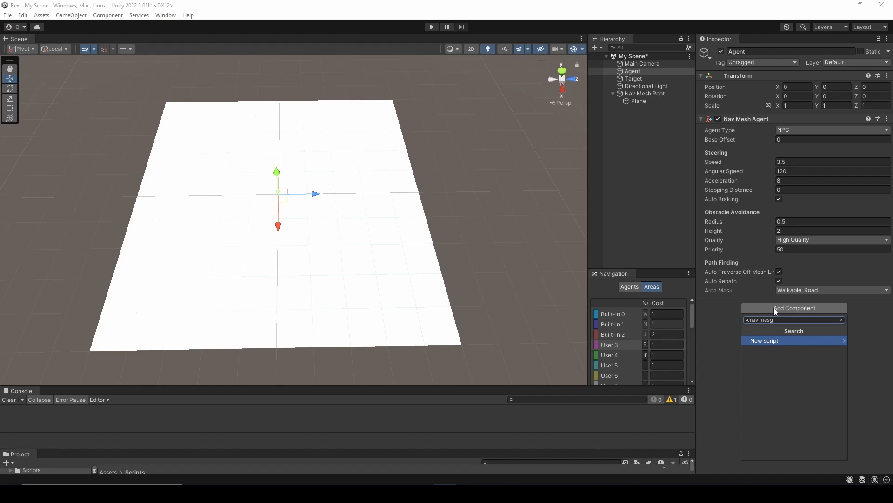
type("h npc")
key("Return")
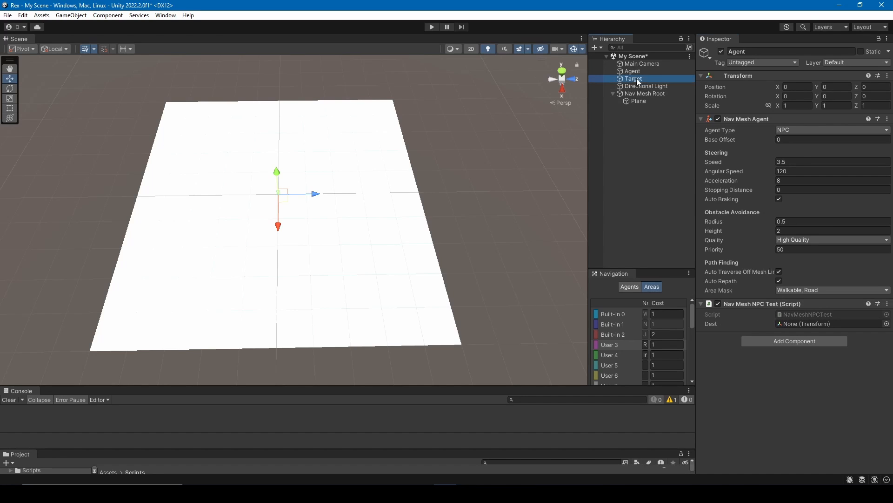
left_click_drag(636, 79, 804, 325)
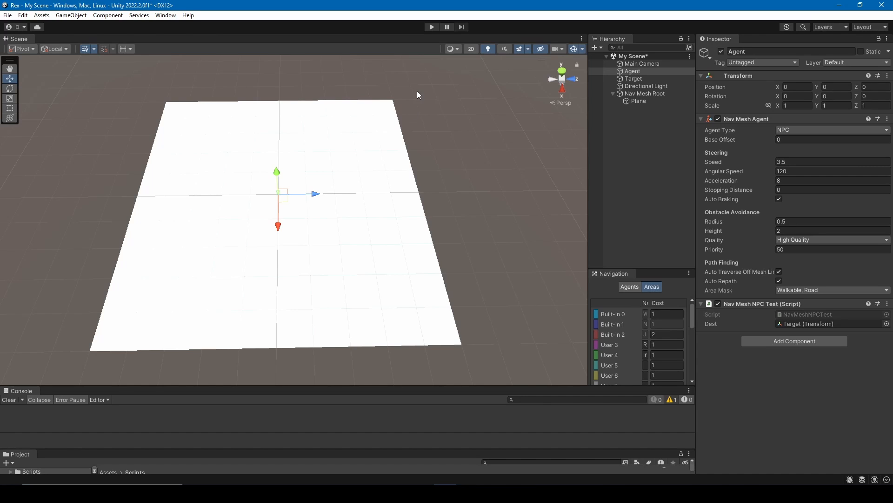
- Run the scene in Play mode and close the Game view to watch the Scene view
left_click(432, 27)
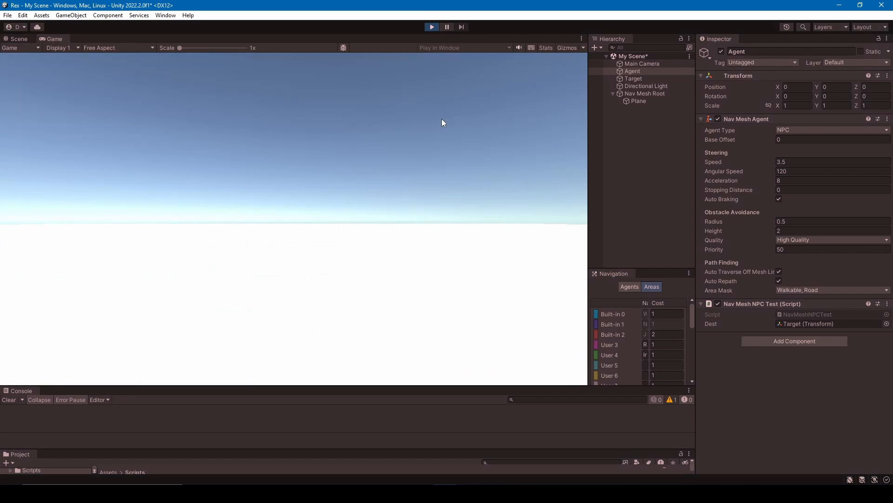
right_click(53, 39)
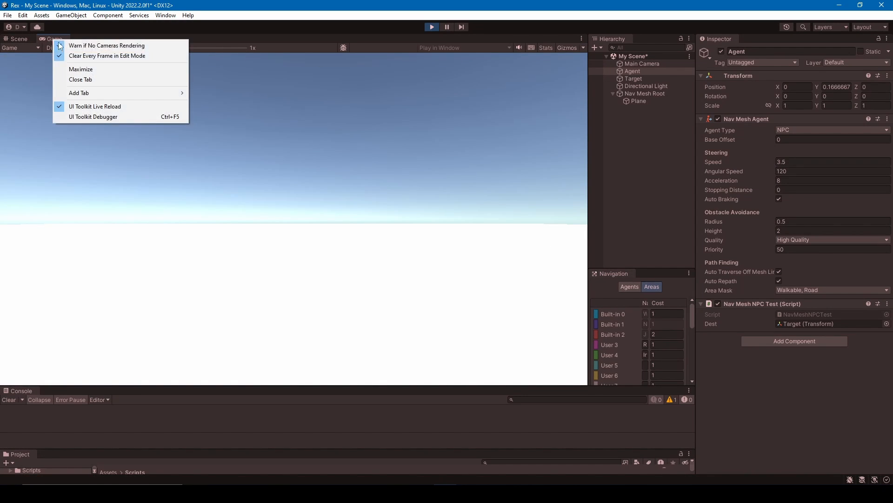
left_click(82, 80)
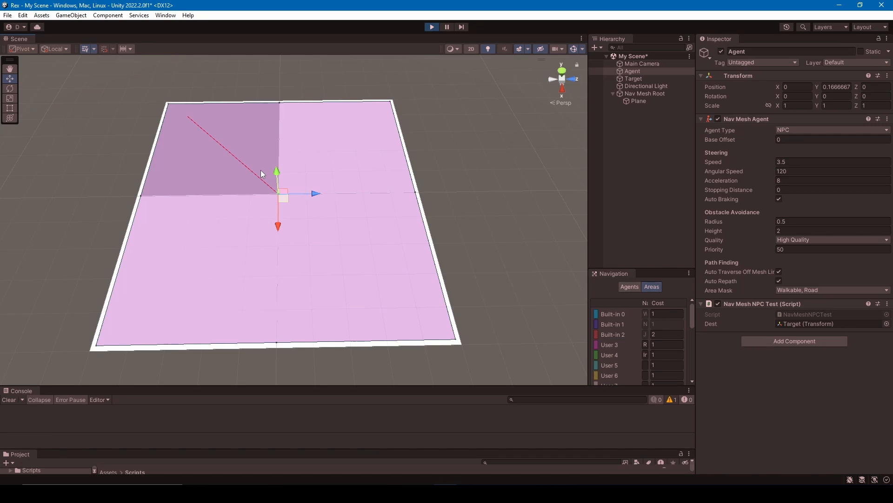
- Test the path to Target by moving the running Agent to about X -9.4, Z 11.9, then about X 12.8, Z 15.7
left_click(645, 71)
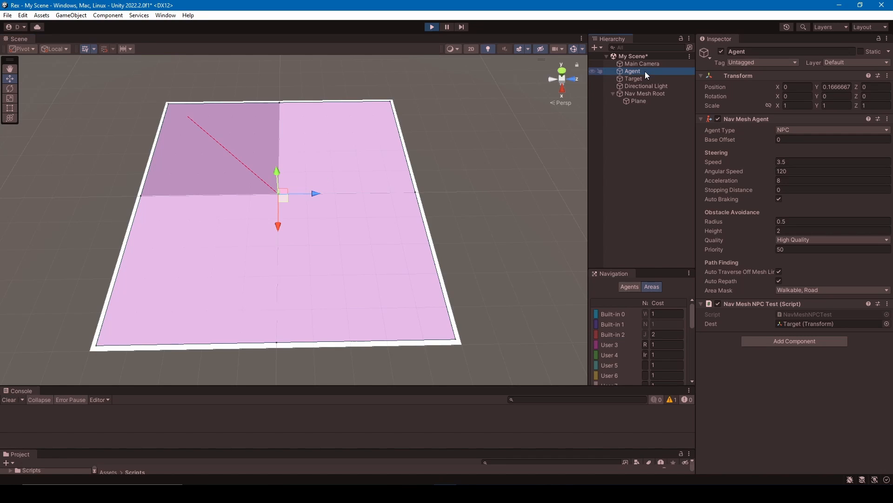
left_click_drag(283, 203, 317, 186)
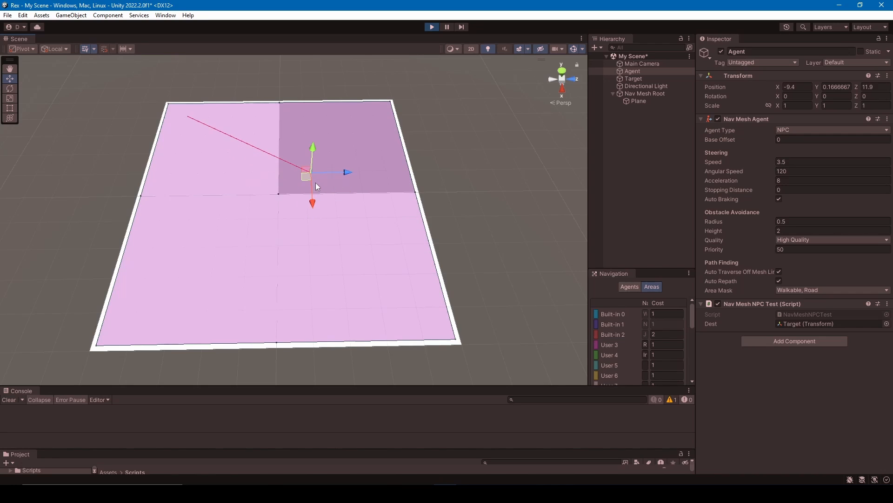
left_click(638, 69)
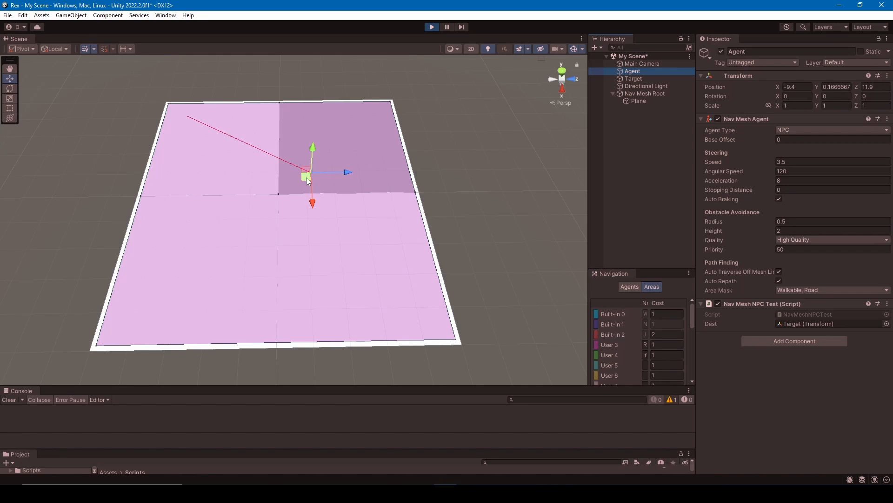
left_click_drag(307, 181, 417, 233)
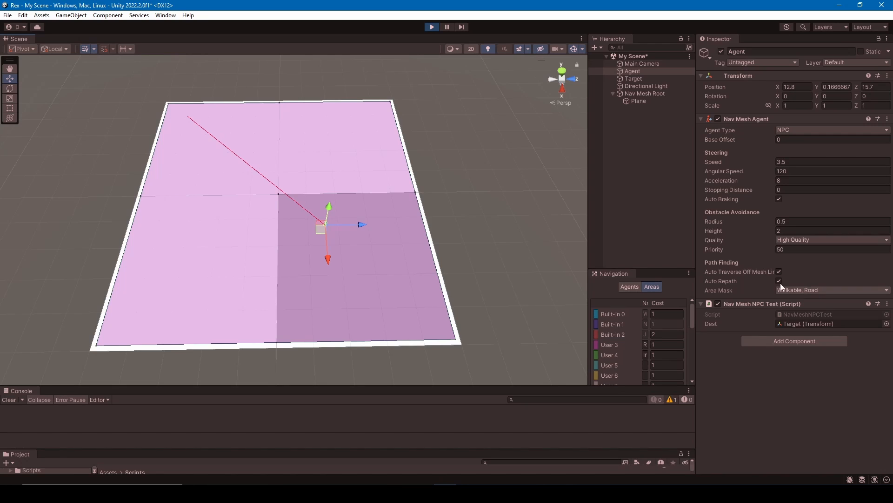
- Inspect the NavMeshSurface settings of Nav Mesh Root and its child Plane during play
left_click(649, 93)
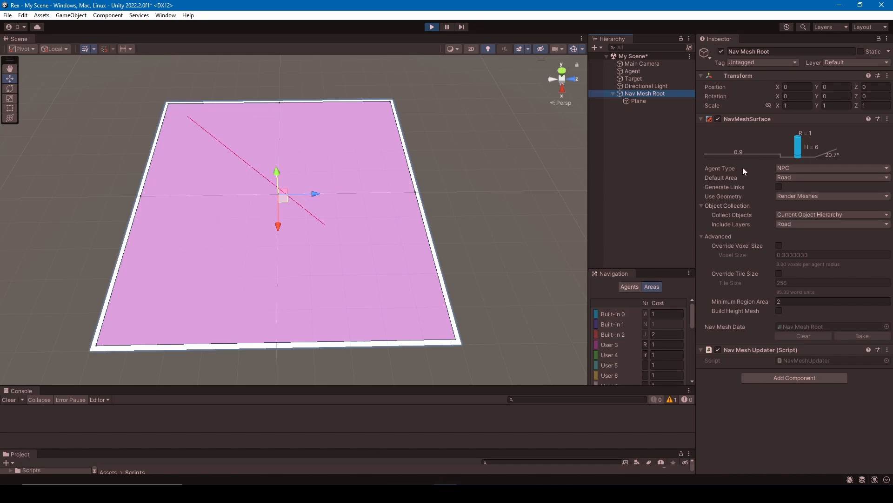
left_click(638, 102)
left_click(638, 94)
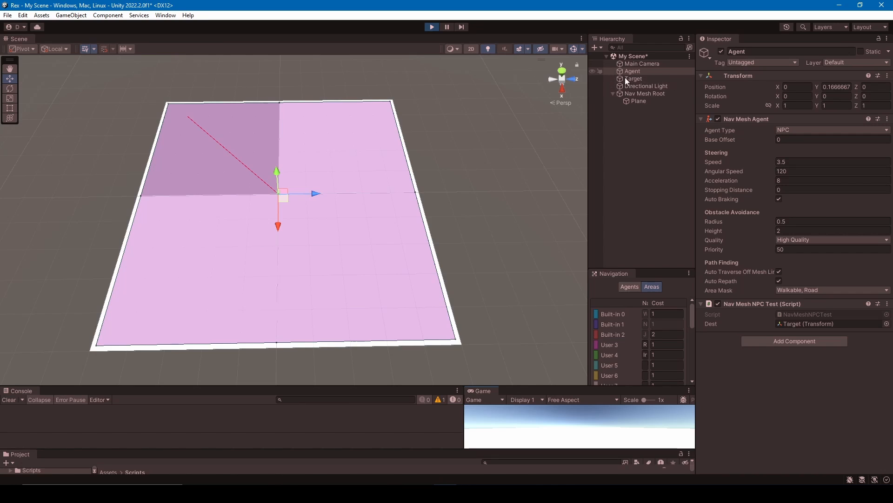
- Test the path during play by moving the Agent to about X 33.2, Z 22.4 and shifting Target toward the plane's centre
left_click_drag(289, 202, 351, 286)
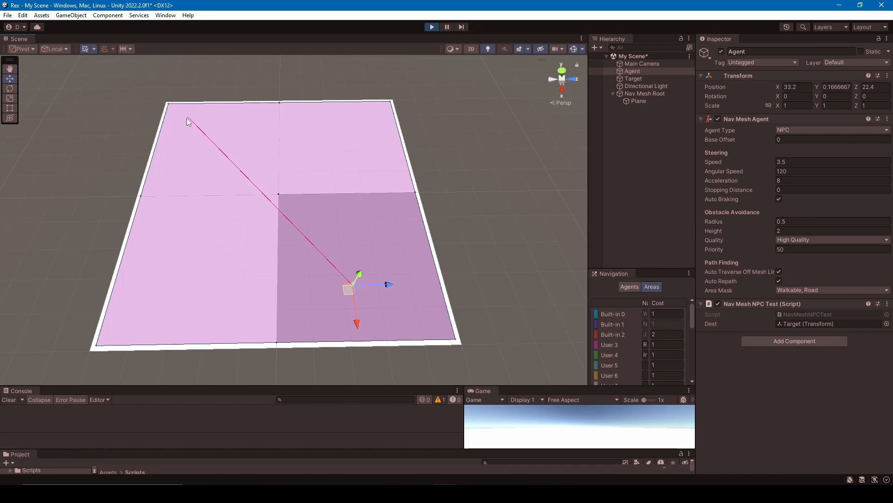
left_click(641, 79)
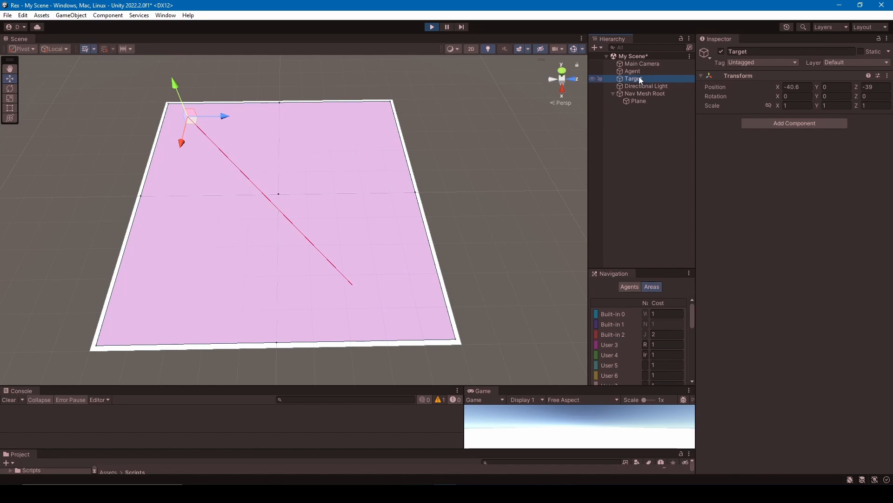
left_click(635, 71)
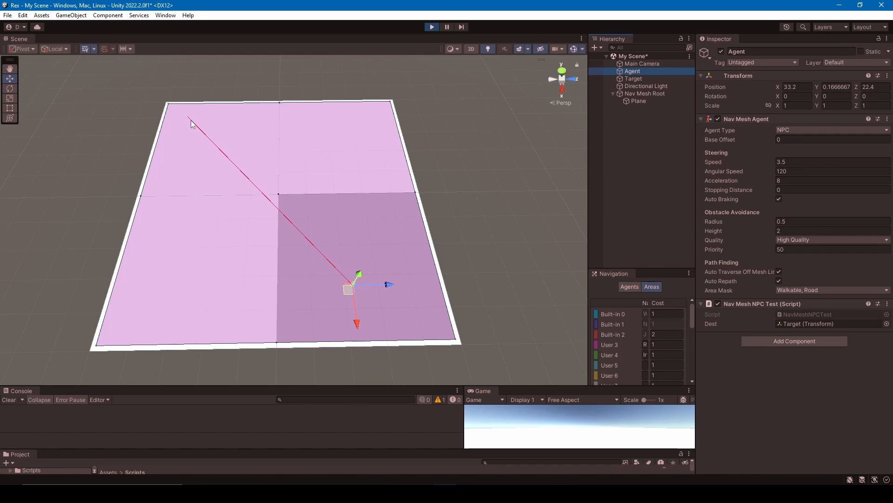
left_click(621, 80)
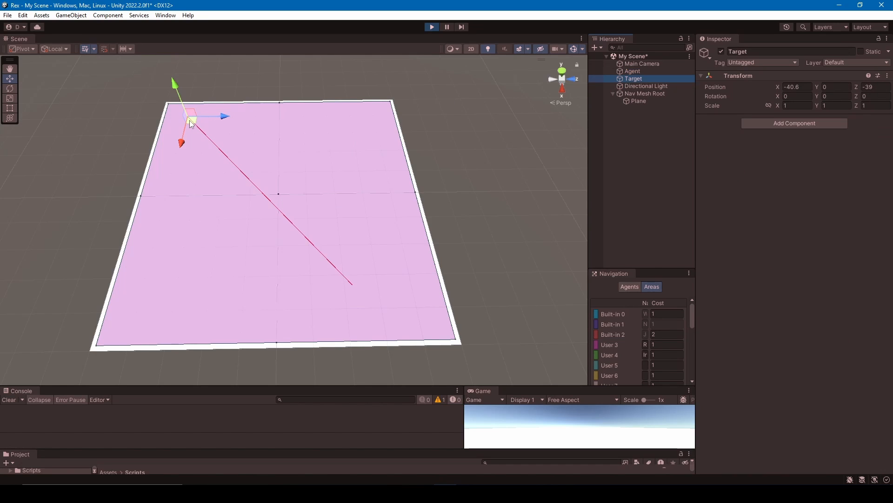
left_click_drag(191, 120, 230, 174)
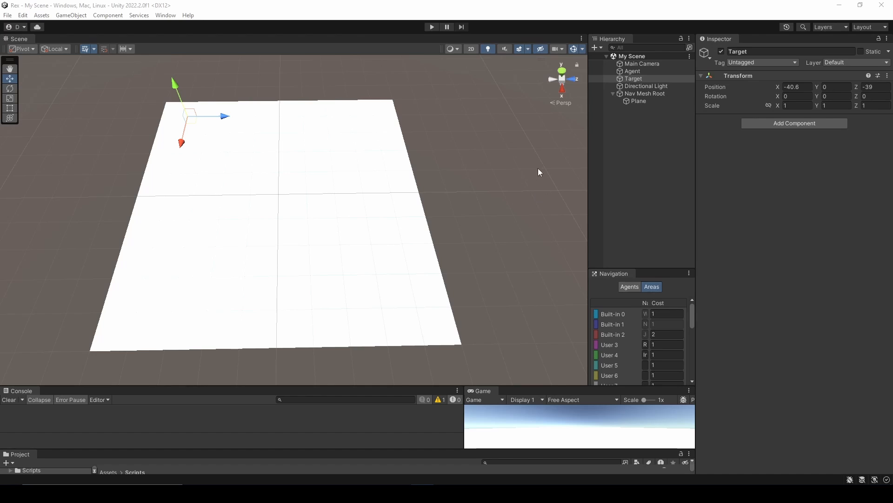
- Create a new plane named Sidewalk as a child of Nav Mesh Root
right_click(648, 93)
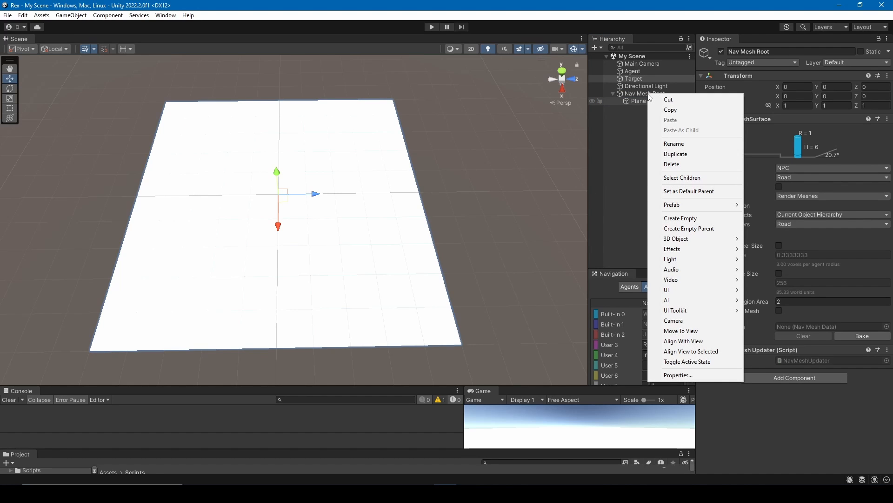
mouse_move(704, 239)
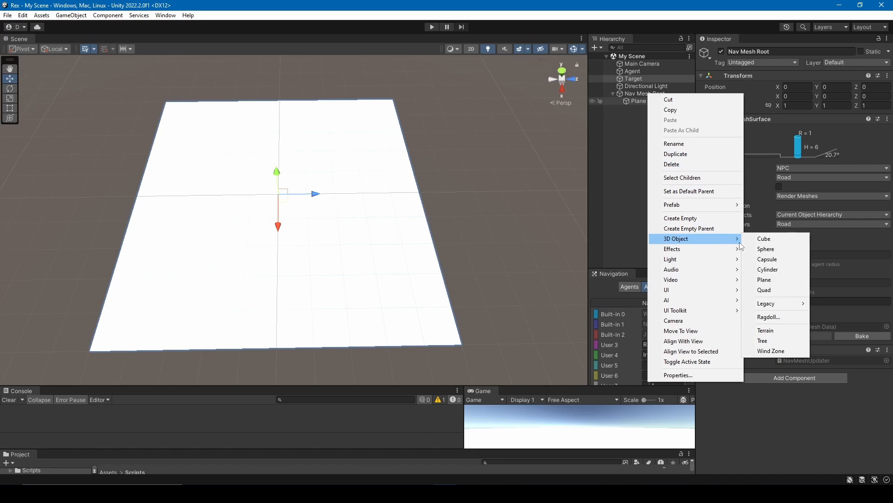
left_click(783, 280)
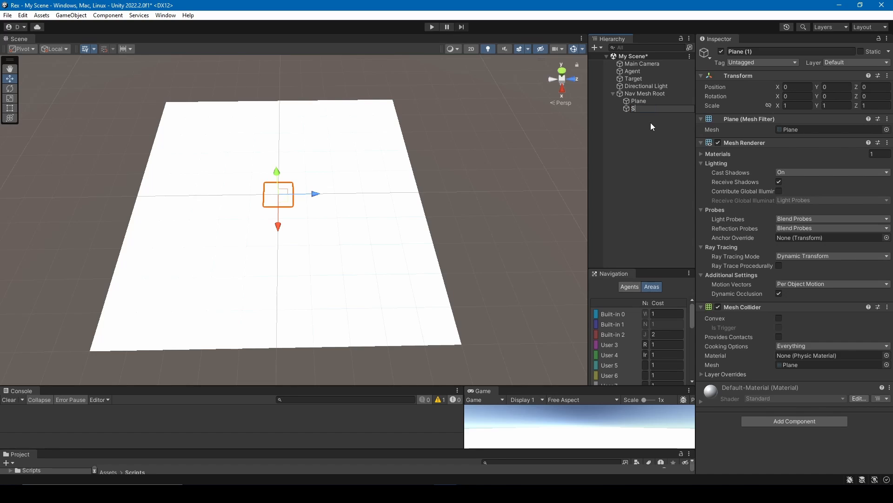
type("Sidewalk")
key("Return")
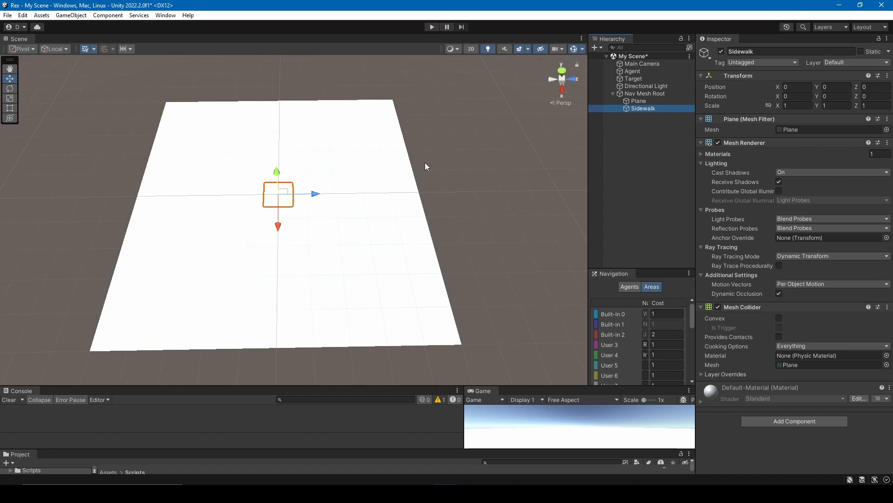
- Reset the Sidewalk's Transform, set its Y position to 0.1, and deselect it
right_click(738, 75)
left_click(772, 79)
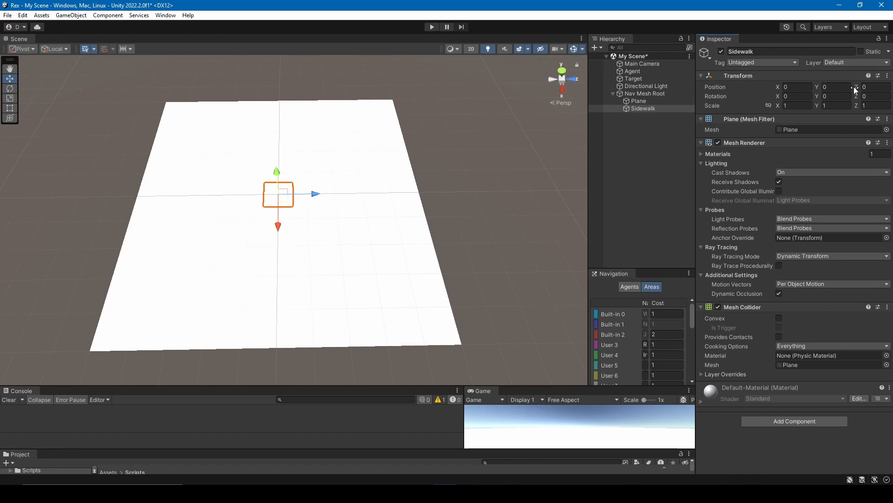
left_click(837, 85)
type(".1")
left_click(654, 140)
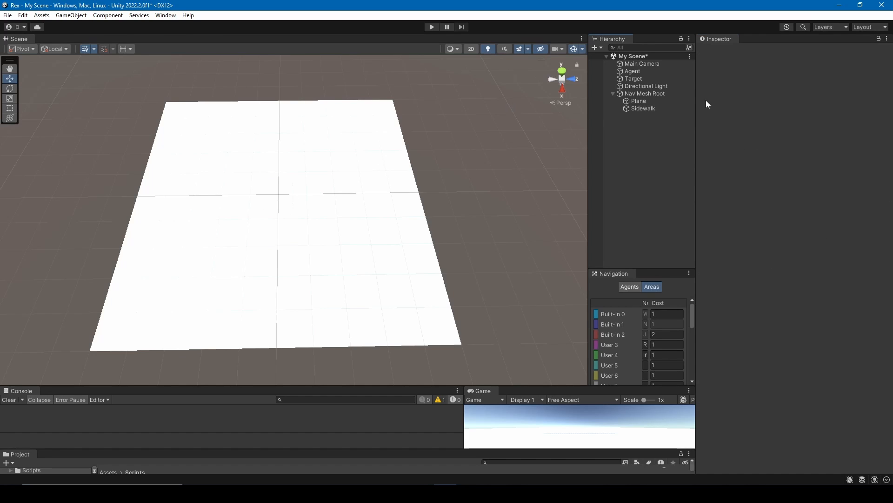
- Rename the original Plane under Nav Mesh Root to Road
left_click(653, 101)
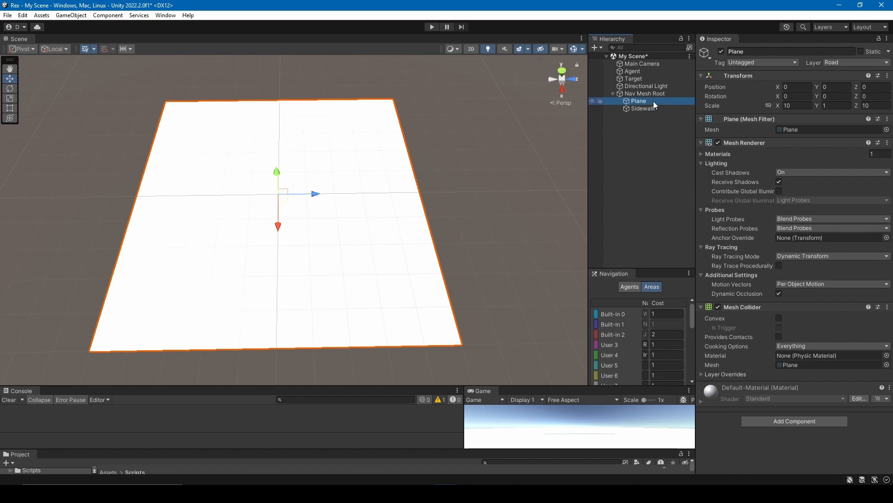
left_click(654, 101)
type("Road")
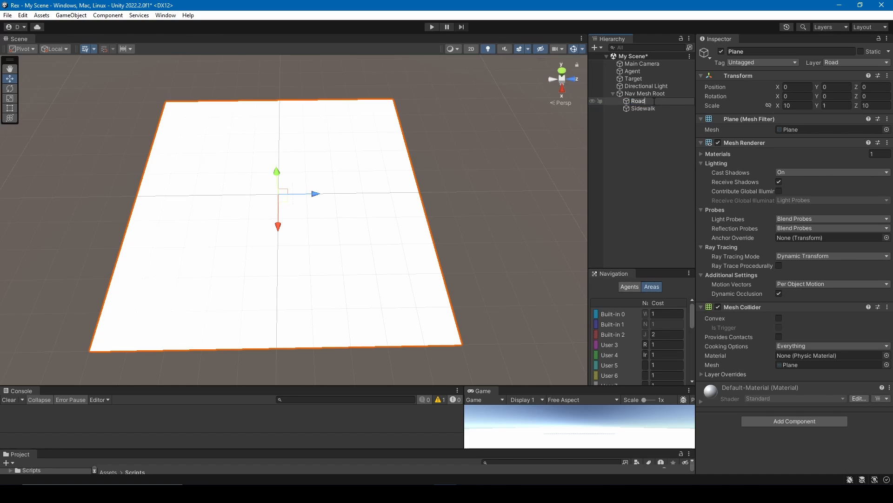
key("Return")
- Move the Sidewalk plane off the Road to beside its edge, at about X -3.9, Z 66.5
left_click(649, 107)
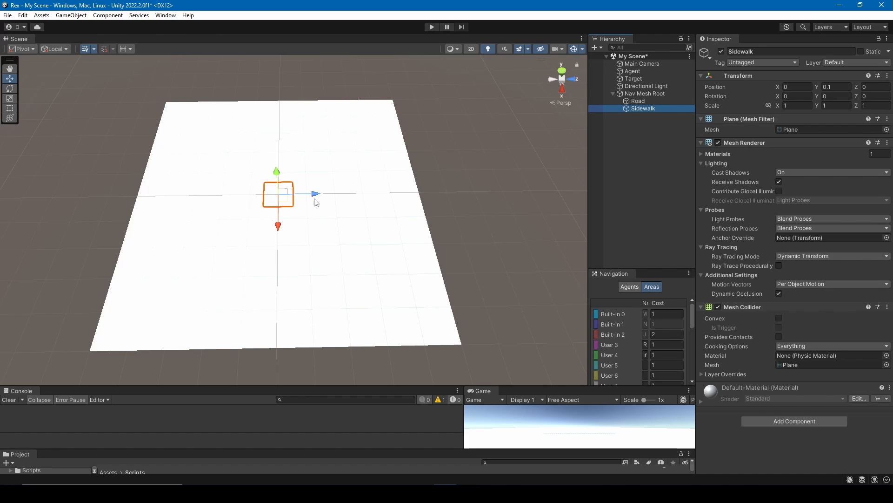
left_click_drag(283, 197, 470, 188)
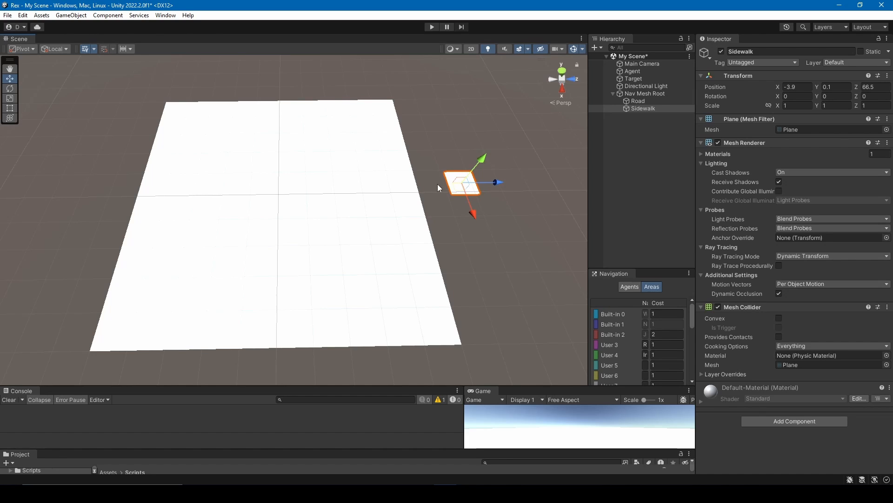
- Stretch the Sidewalk plane lengthwise with the Rect tool to match the Road's length, at an X scale of about 9.93
key("t")
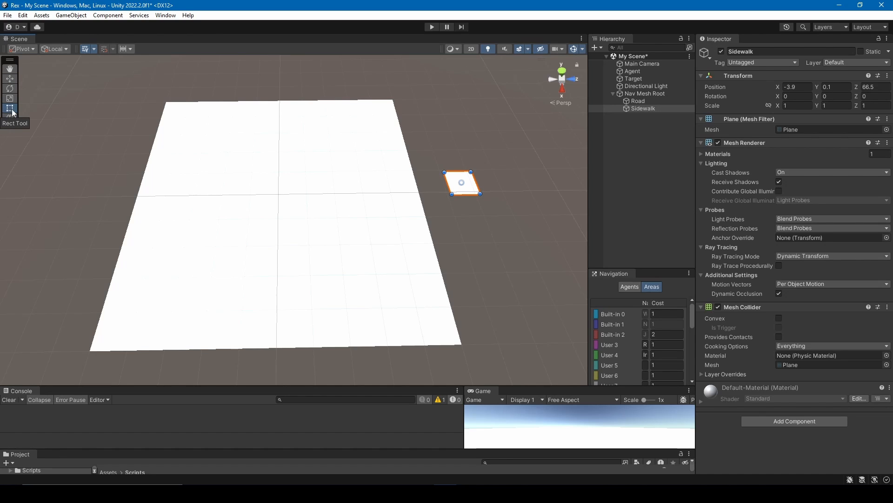
left_click_drag(466, 194, 514, 348)
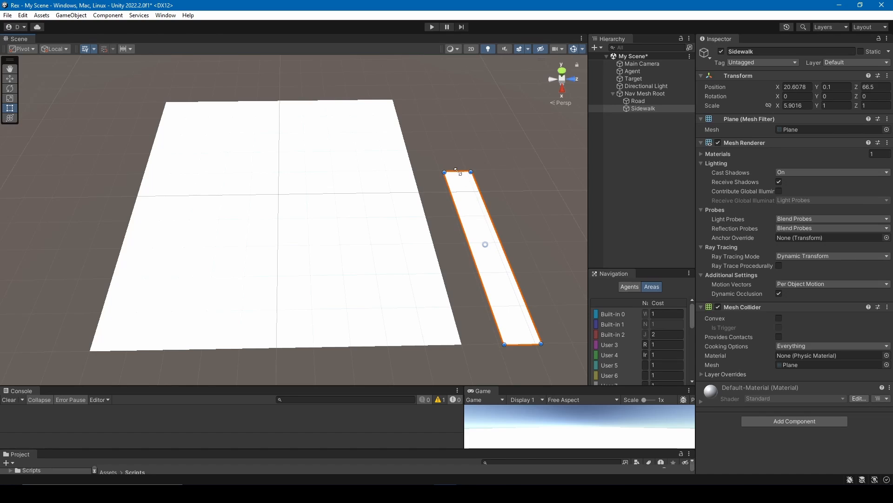
left_click_drag(458, 171, 433, 93)
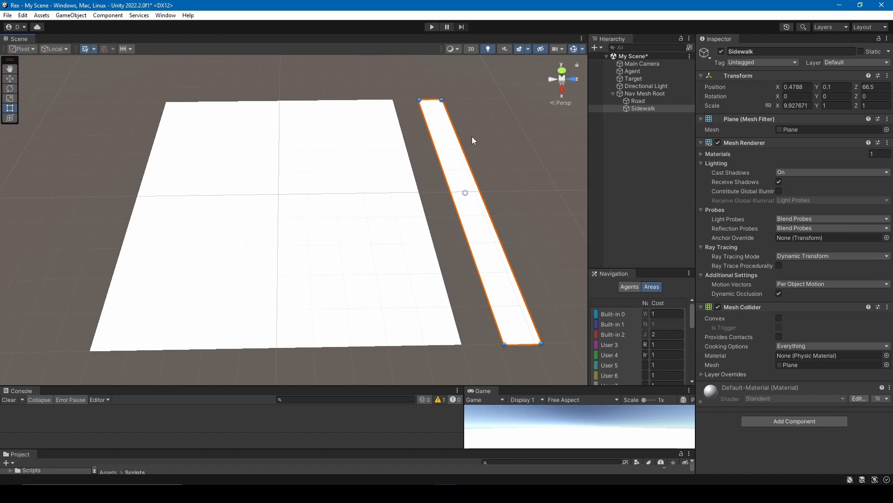
- Move the Sidewalk to X 0, Z 62.2 and widen it outward to a Z scale of about 1.63
key("w")
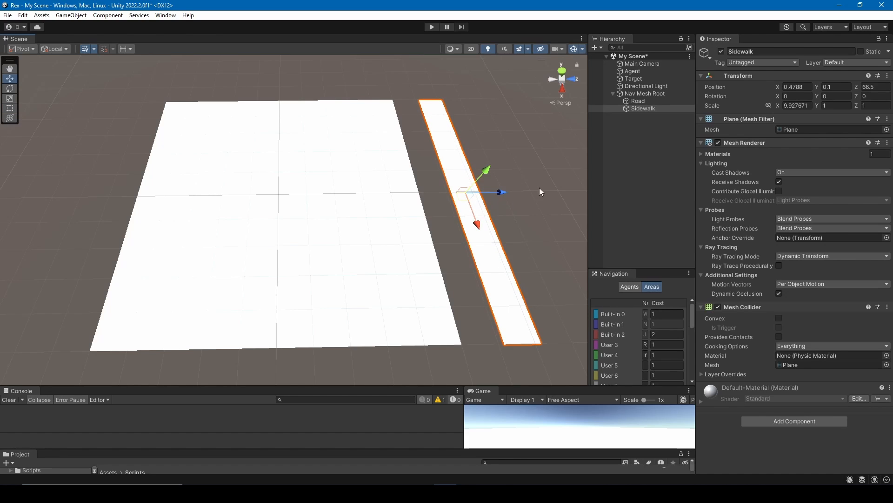
left_click_drag(473, 202, 461, 201)
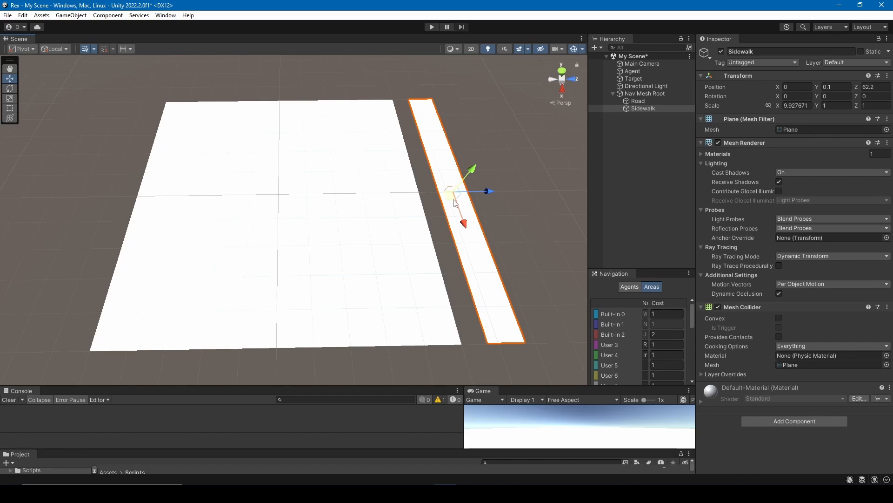
key("t")
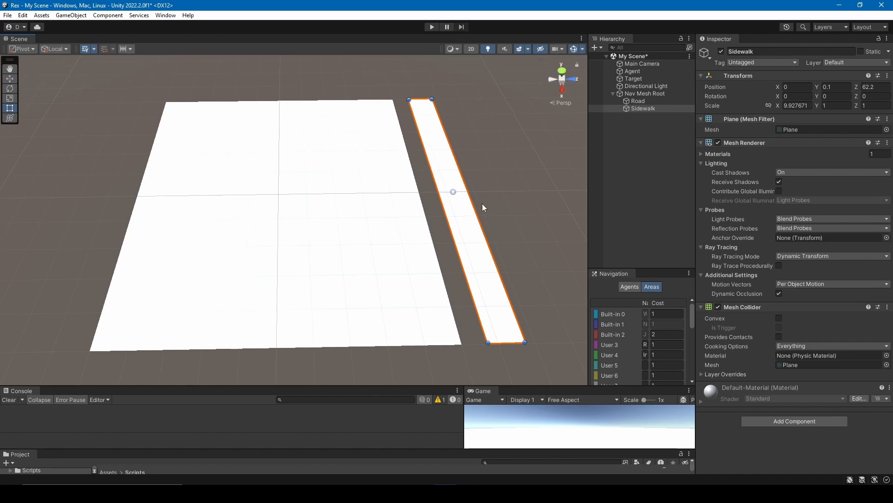
left_click_drag(474, 204, 493, 204)
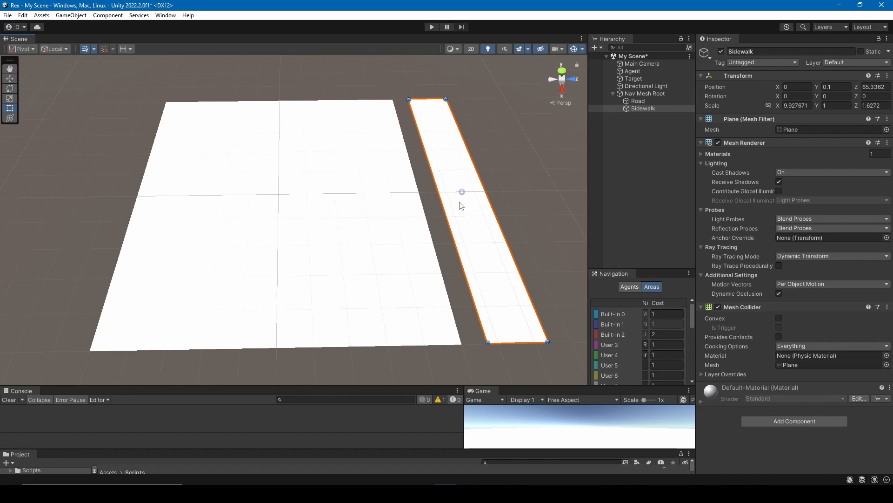
- Move the Sidewalk against the Road's edge at about Z 51.9 and assign it to the Sidewalk layer
key("w")
left_click_drag(496, 191, 459, 192)
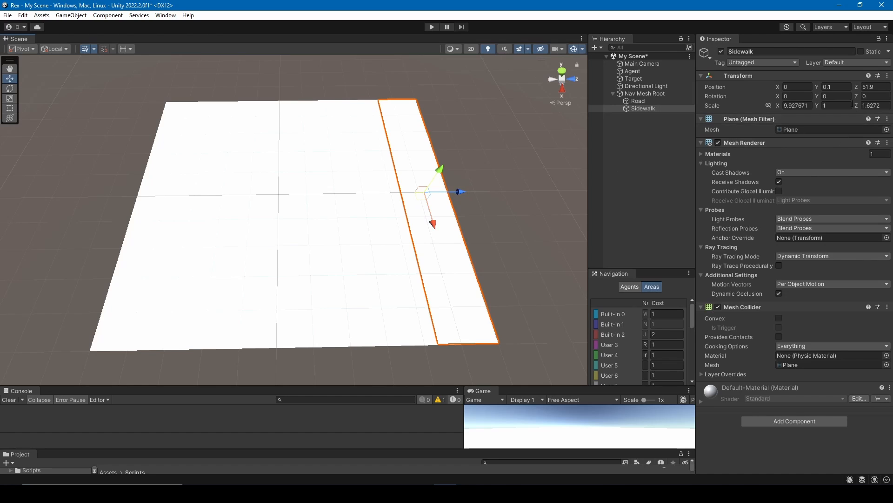
left_click(850, 63)
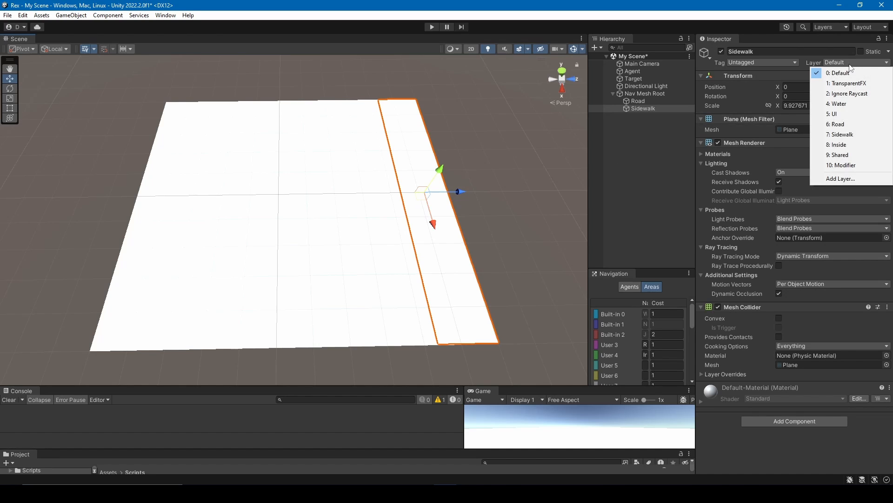
left_click(858, 135)
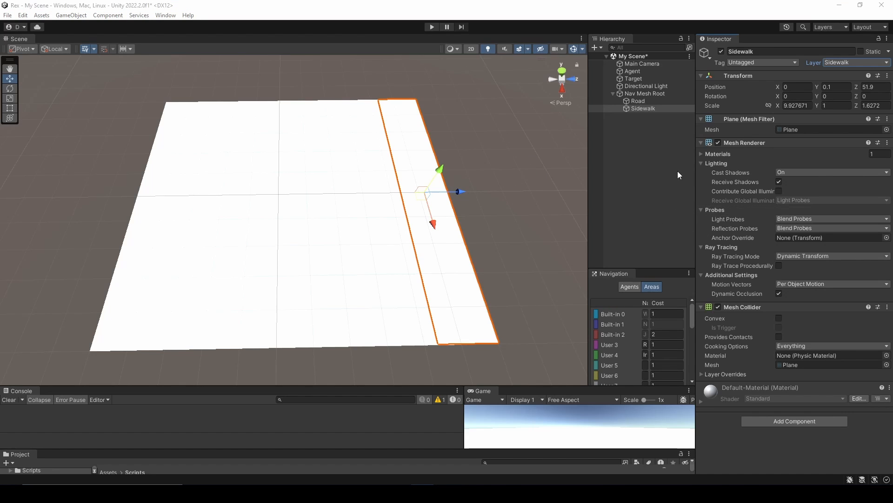
- Collapse the existing NavMeshSurface on Nav Mesh Root and add a second NavMeshSurface component
left_click(652, 93)
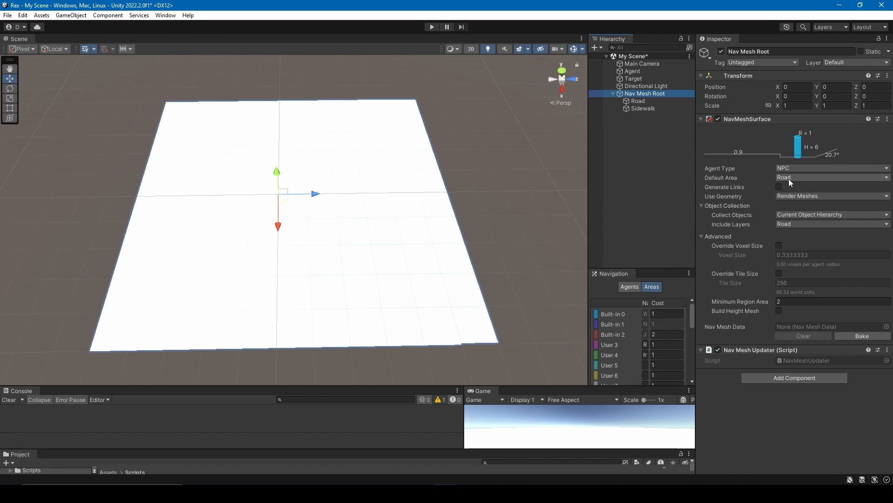
left_click(702, 120)
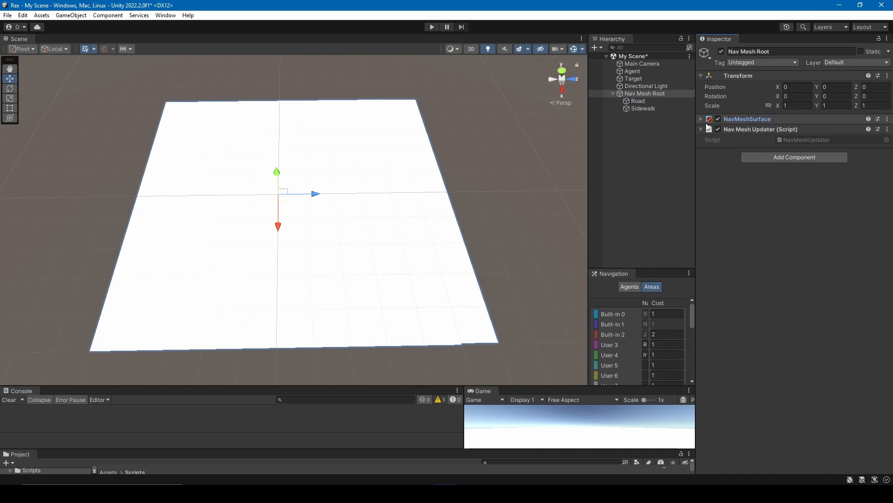
left_click(821, 157)
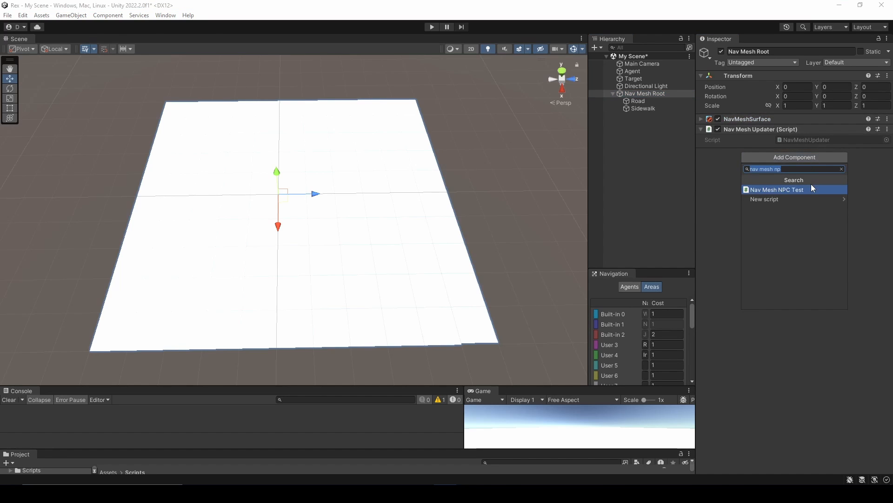
type("nav mesh")
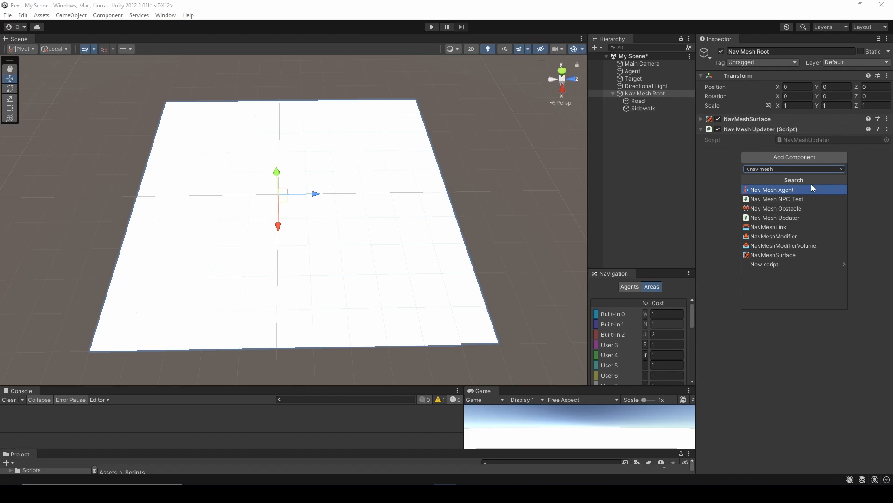
type(" su")
left_click(811, 187)
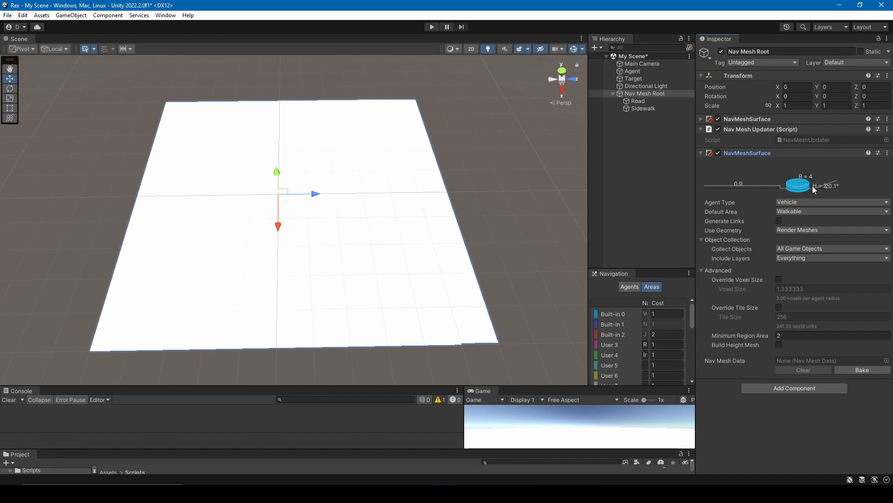
- Set the new surface's Agent Type to NPC and Collect Objects to Current Object Hierarchy, keeping Walkable as its Default Area
left_click(804, 205)
left_click(809, 222)
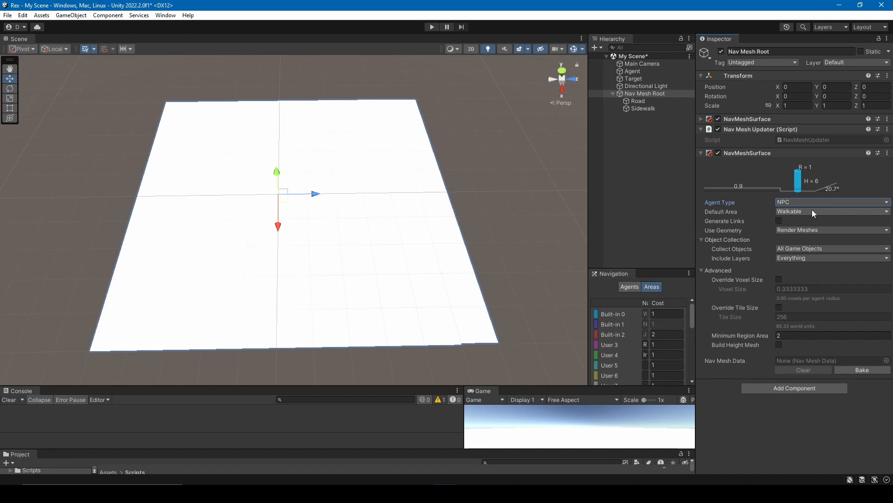
left_click(809, 213)
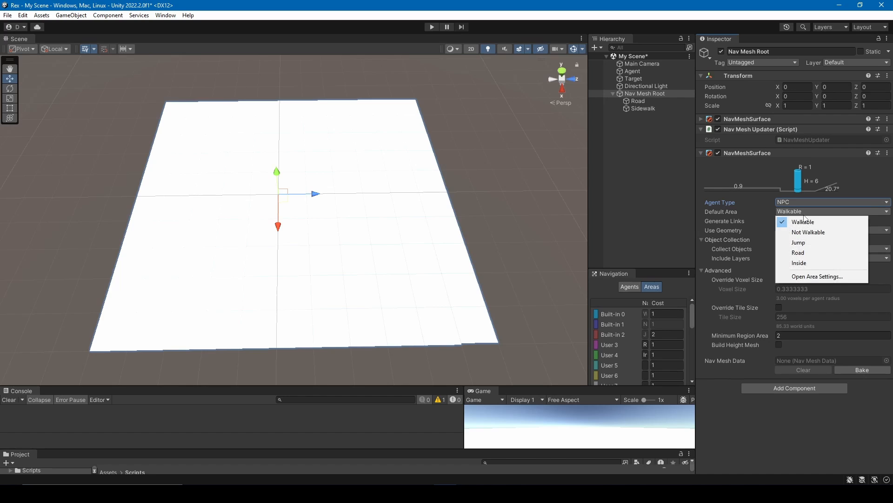
left_click(759, 210)
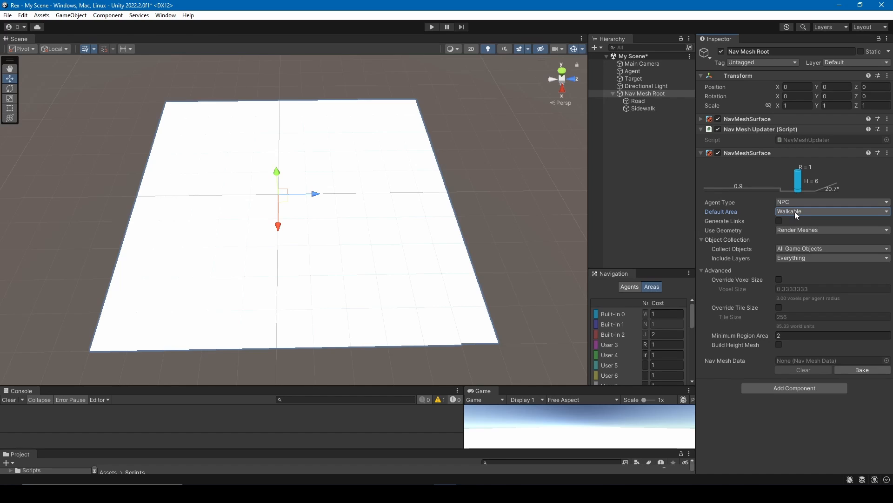
left_click(800, 248)
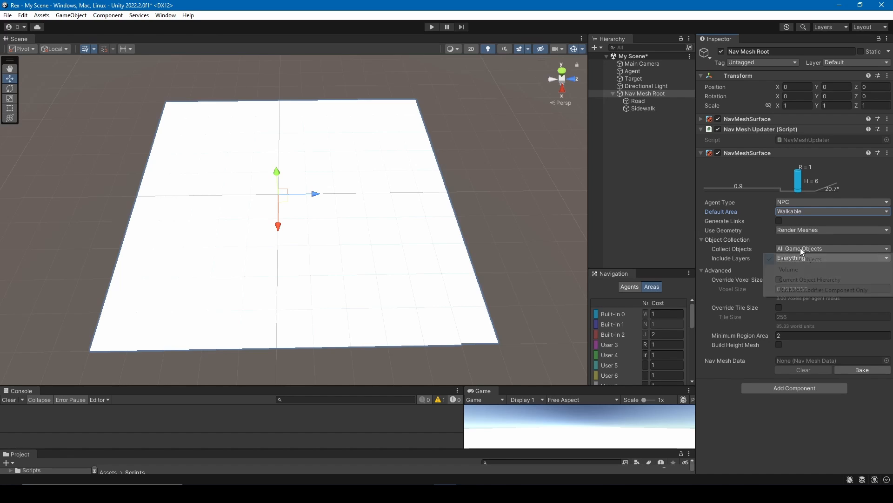
left_click(806, 281)
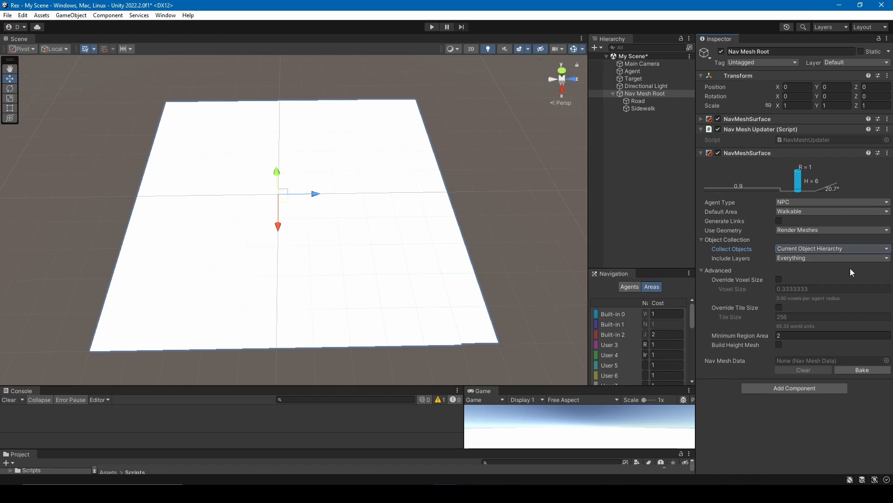
- Limit the new surface's Include Layers to Sidewalk only, and deselect Nav Mesh Root
left_click(797, 259)
left_click(819, 267)
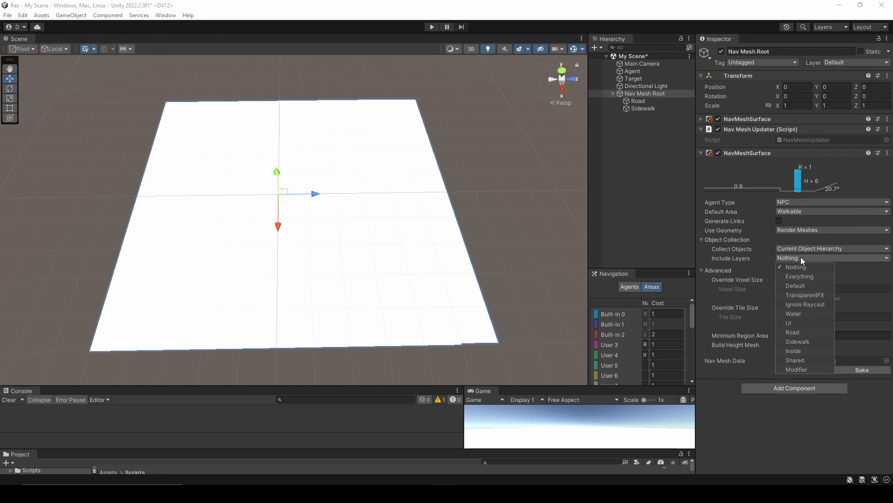
left_click(798, 257)
left_click(798, 257)
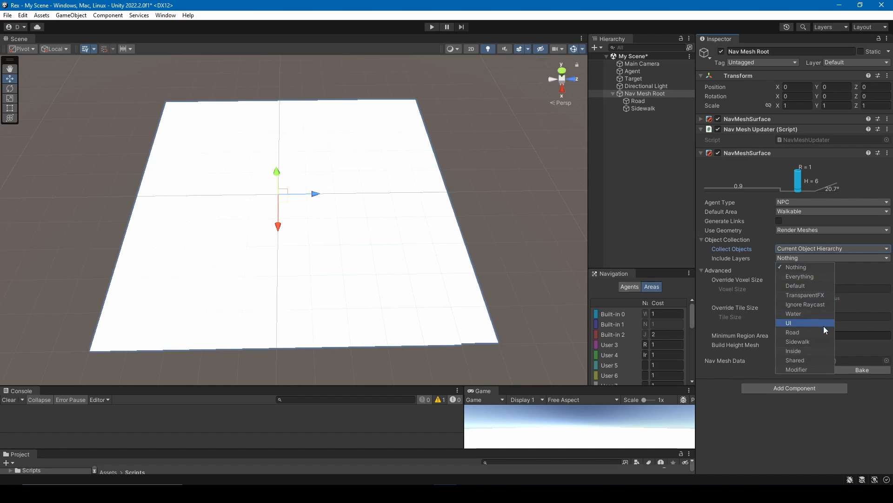
left_click(819, 341)
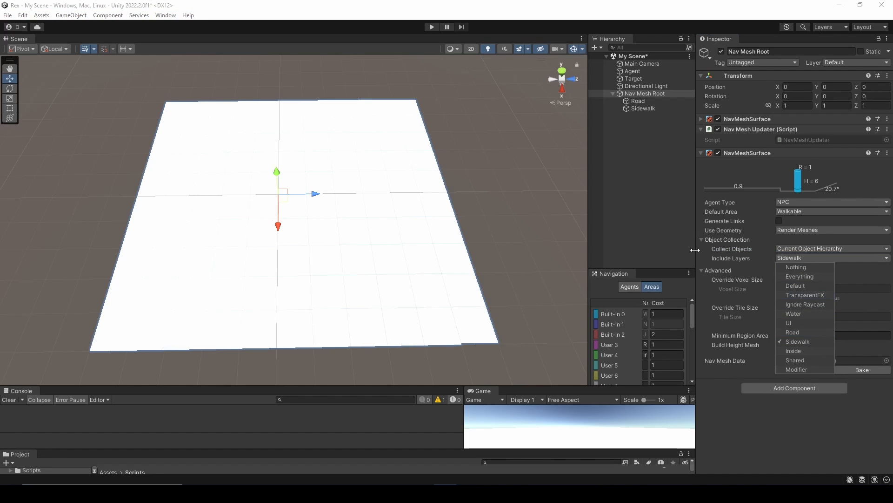
left_click(658, 231)
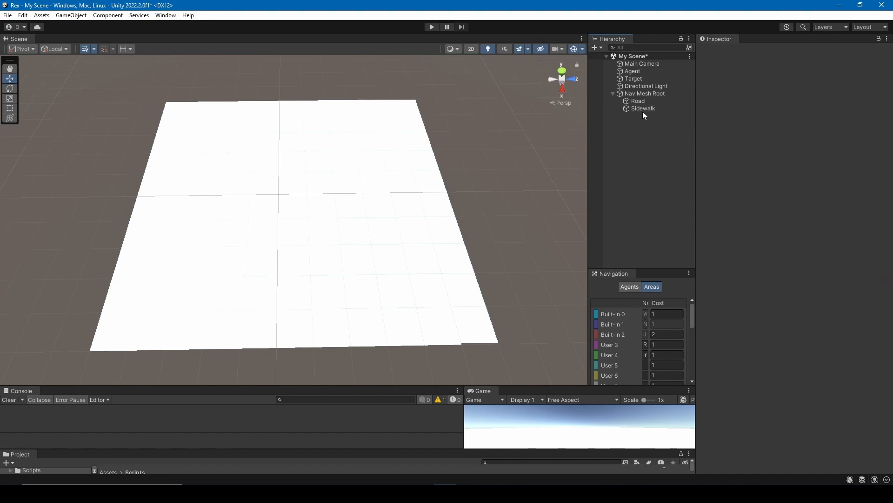
- Review both NavMeshSurface components on Nav Mesh Root and run the scene to compare the generated mesh colours with the navigation areas
left_click(647, 94)
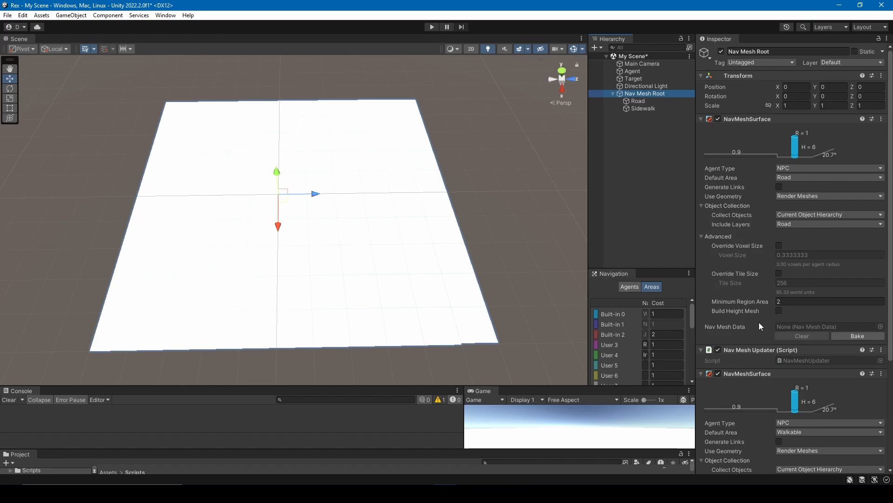
scroll(766, 279, "down", 1)
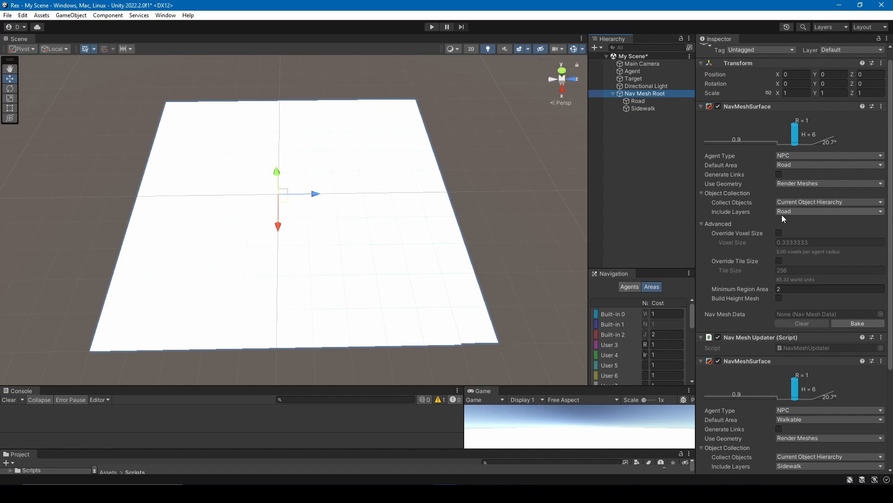
scroll(753, 344, "down", 5)
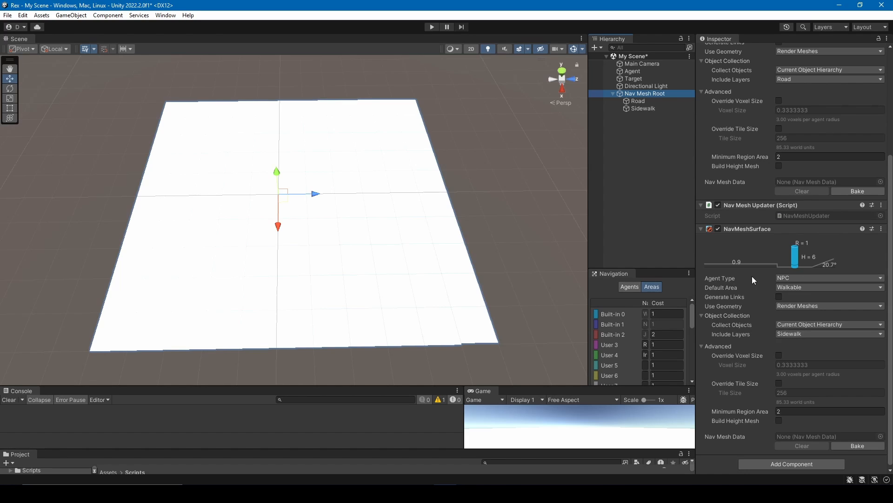
left_click(432, 27)
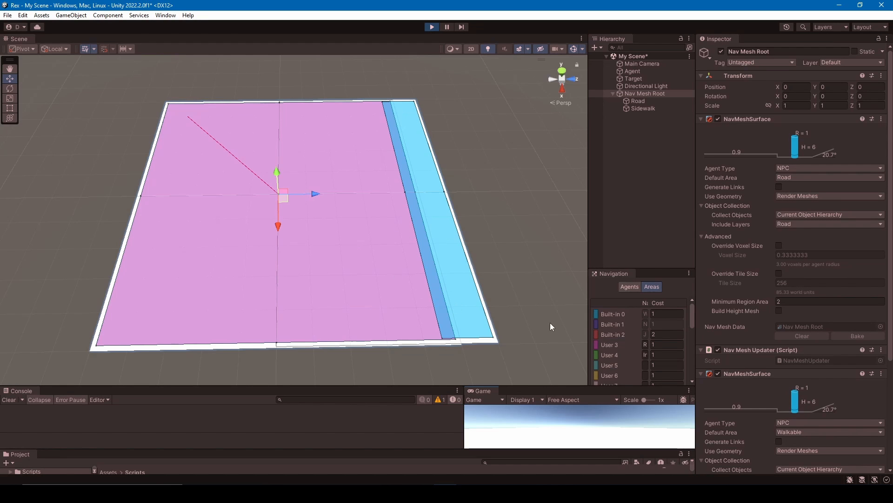
left_click_drag(588, 310, 542, 310)
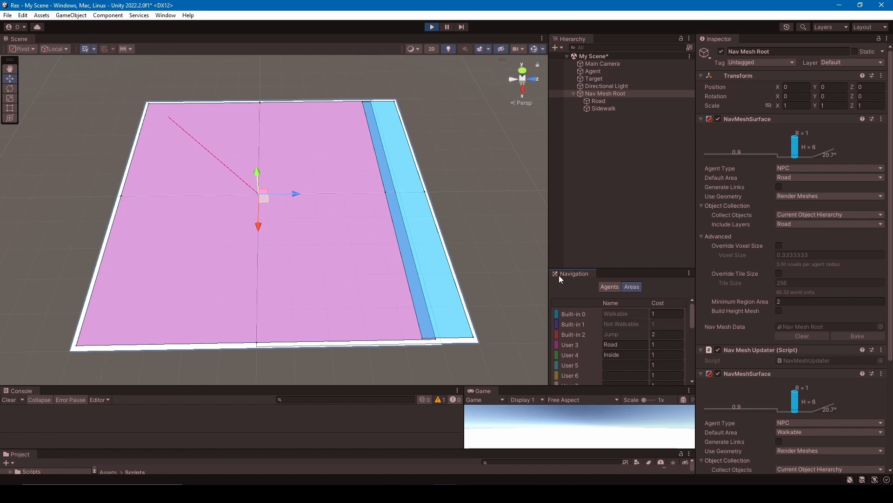
left_click_drag(549, 272, 589, 272)
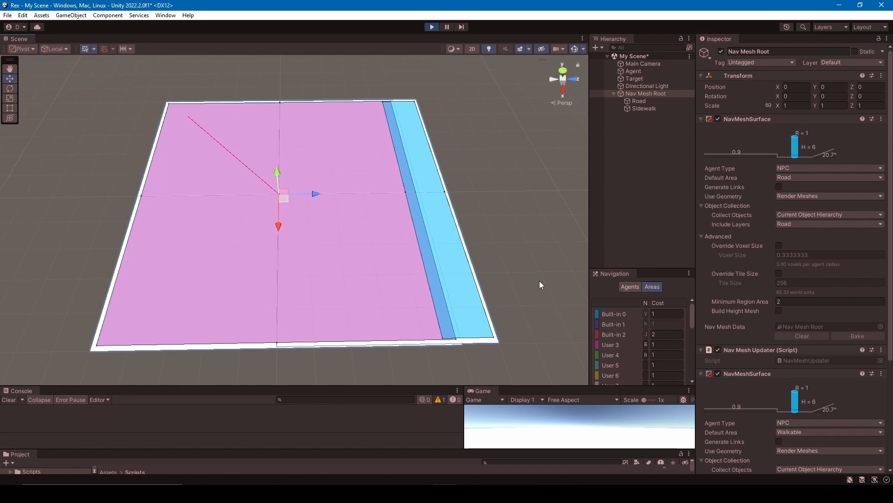
- Test the path by moving the Agent across the Road to about X 19.5, Z 28.9, and stop the running scene
left_click(636, 71)
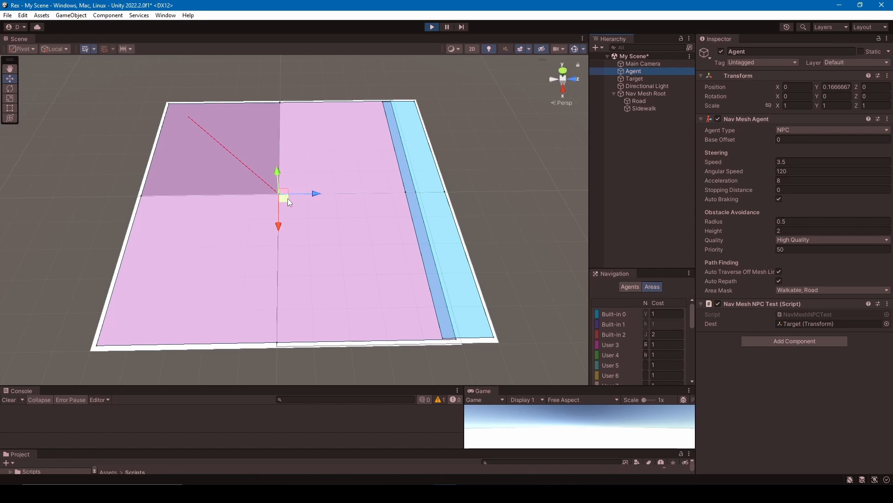
left_click_drag(287, 198, 322, 233)
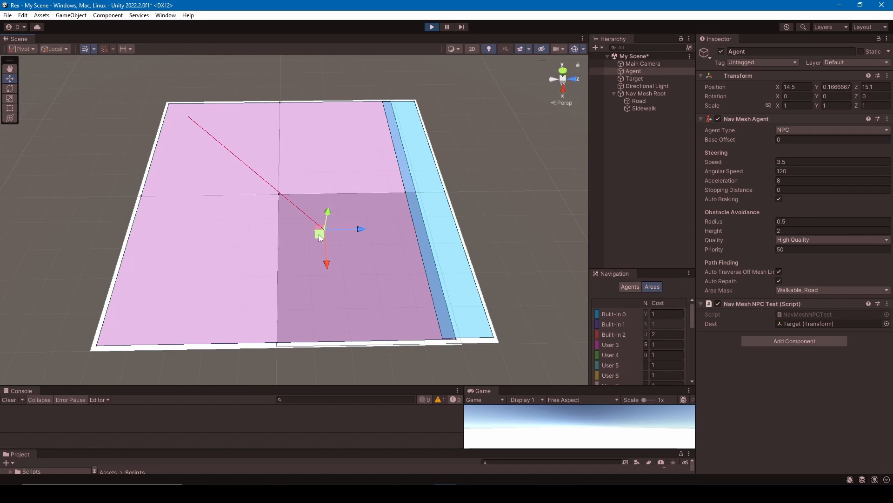
mouse_move(320, 237)
left_mouse_down()
mouse_move(338, 186)
mouse_move(176, 114)
mouse_move(119, 263)
mouse_move(124, 331)
mouse_move(261, 376)
mouse_move(421, 356)
mouse_move(411, 195)
mouse_move(382, 88)
mouse_move(161, 104)
mouse_move(214, 334)
mouse_move(314, 204)
mouse_move(283, 233)
mouse_move(319, 230)
left_mouse_up()
key("f")
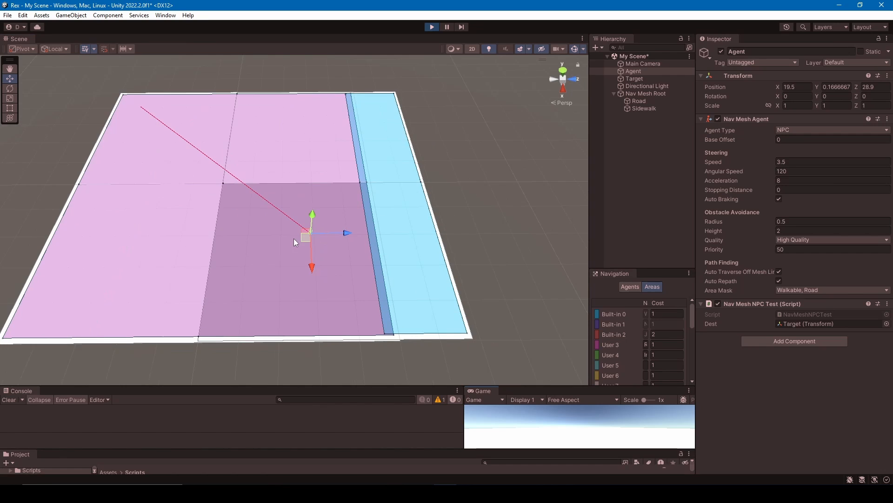
left_click(432, 27)
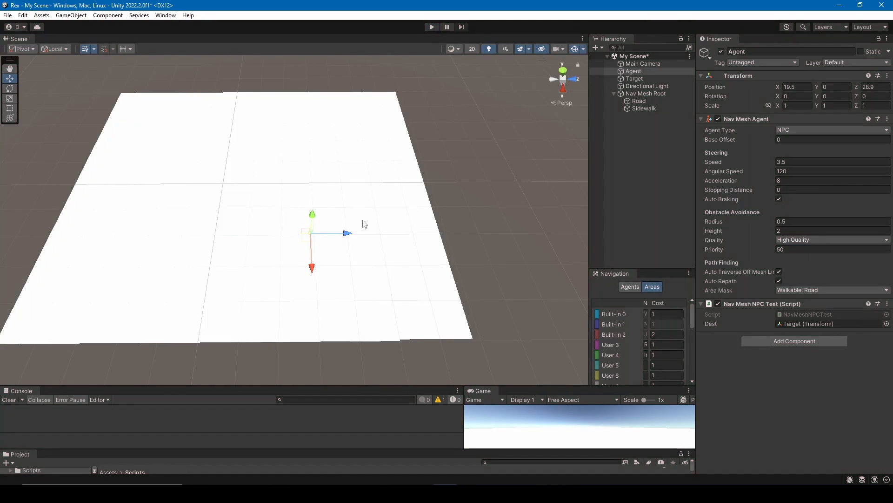
- Move the Agent onto the Sidewalk strip at about X 27.8, Z 66.4
left_click_drag(306, 239, 438, 269)
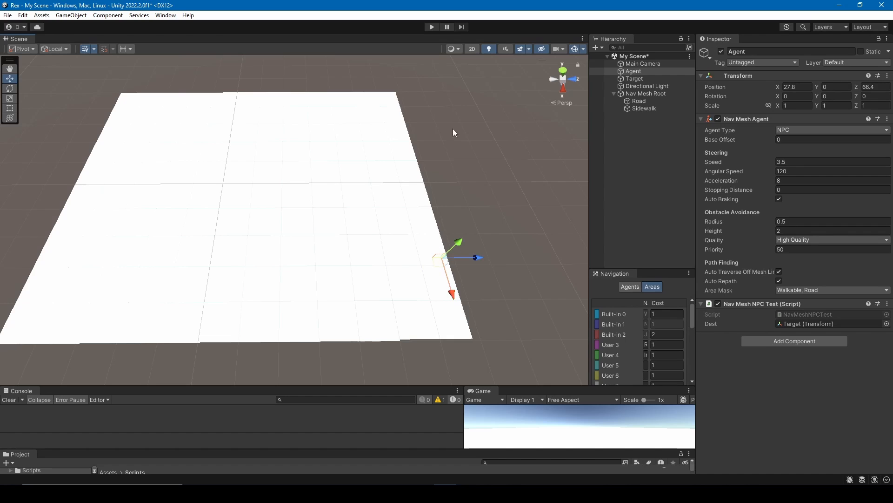
- Run the scene, test the path by moving the Agent around the Sidewalk to about X 20.8, Z 57, and stop it
left_click(432, 27)
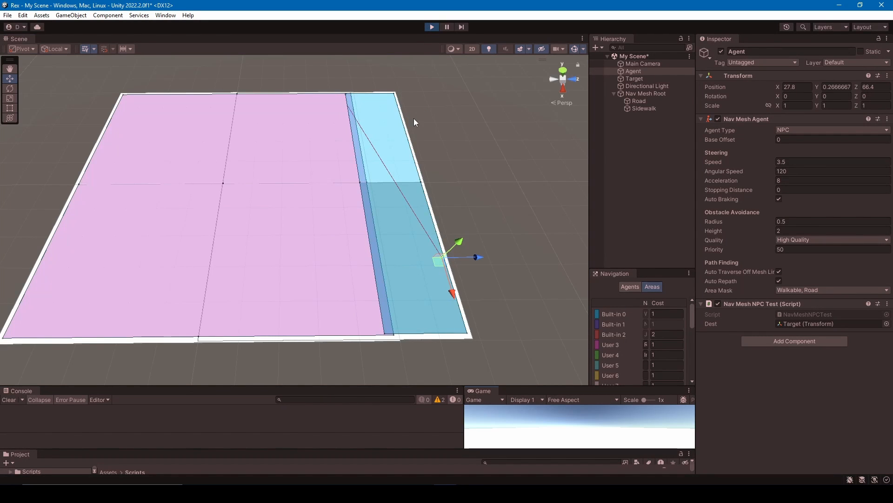
left_click_drag(440, 263, 398, 214)
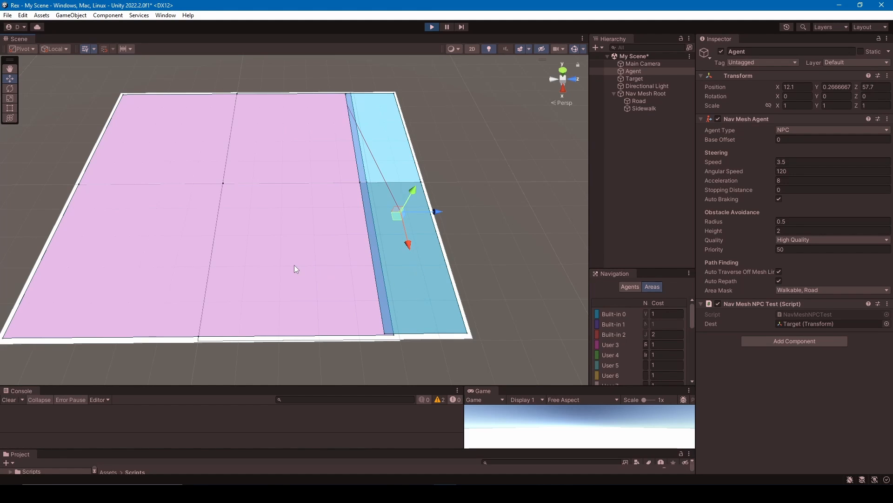
left_click_drag(401, 220, 438, 267)
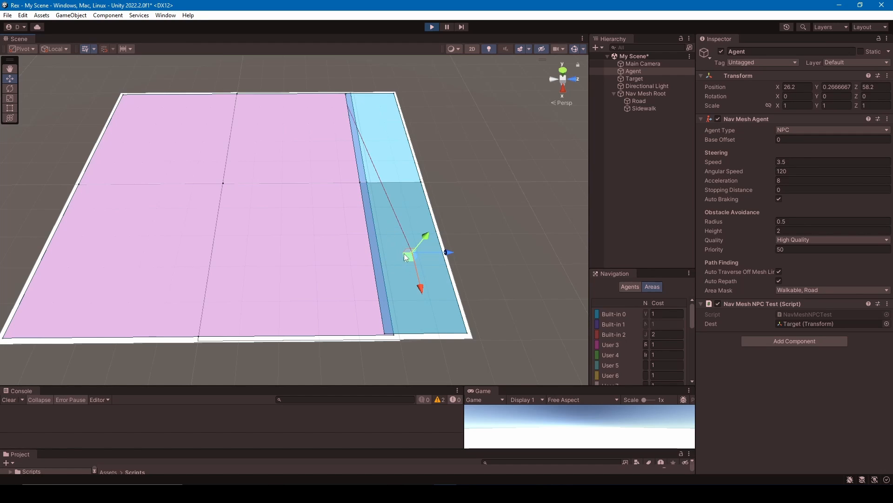
mouse_move(408, 257)
left_mouse_down()
mouse_move(373, 225)
mouse_move(309, 47)
mouse_move(411, 54)
mouse_move(471, 229)
mouse_move(481, 344)
mouse_move(381, 319)
mouse_move(322, 132)
mouse_move(365, 77)
mouse_move(395, 116)
mouse_move(426, 277)
mouse_move(466, 340)
mouse_move(374, 294)
mouse_move(342, 97)
mouse_move(410, 126)
mouse_move(419, 233)
mouse_move(400, 242)
left_mouse_up()
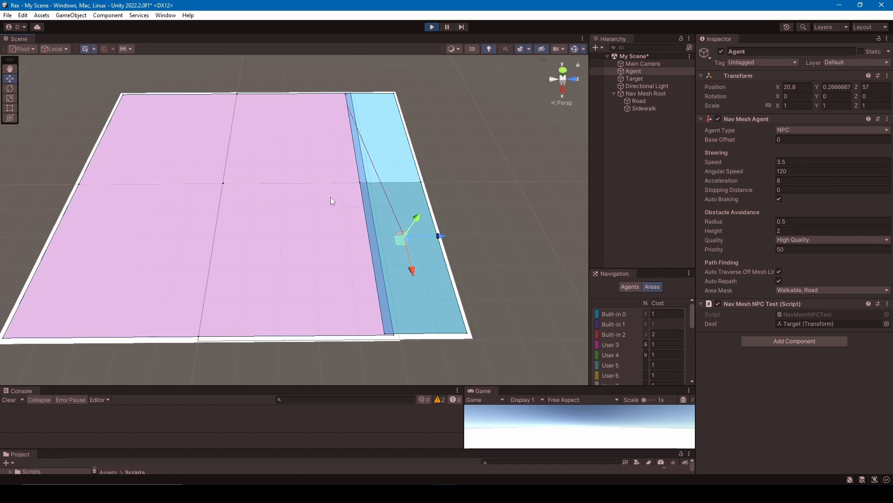
key("ctrl+p")
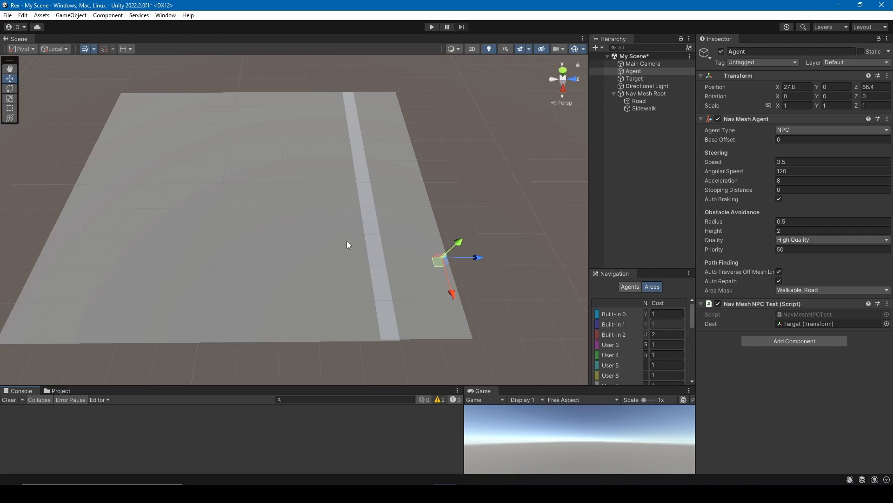
- Compare the Road and Sidewalk planes by selecting each in turn and examining their assigned layers
left_click(407, 186)
left_click(325, 196)
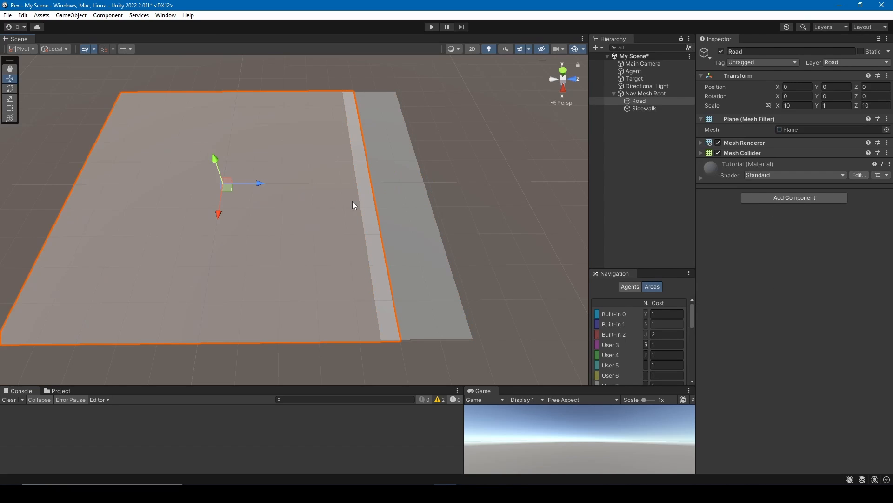
left_click(368, 220)
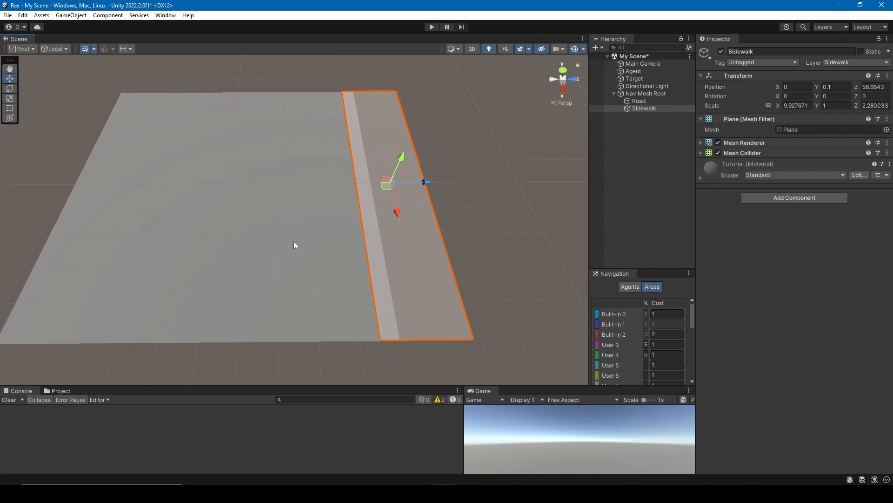
left_click(268, 234)
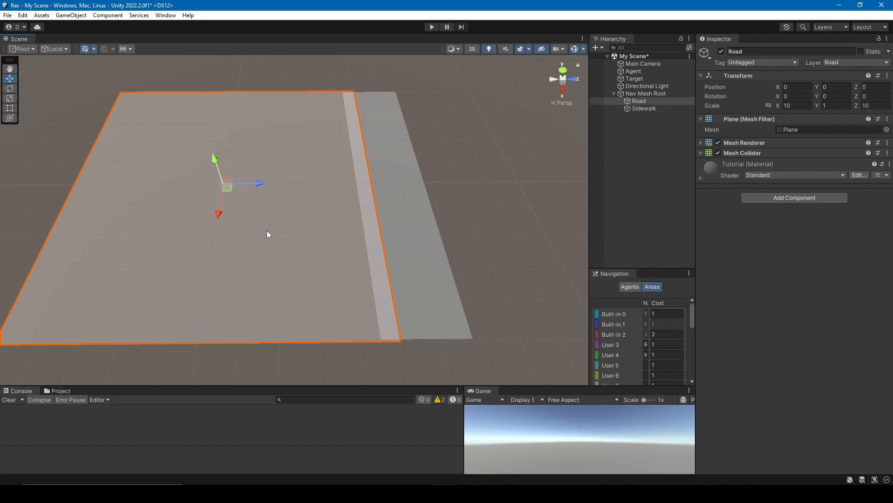
left_click(395, 225)
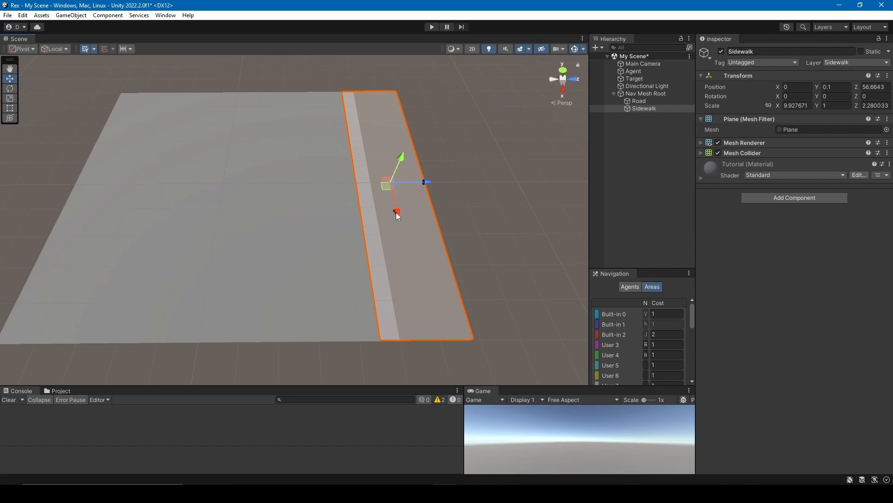
left_click(261, 214)
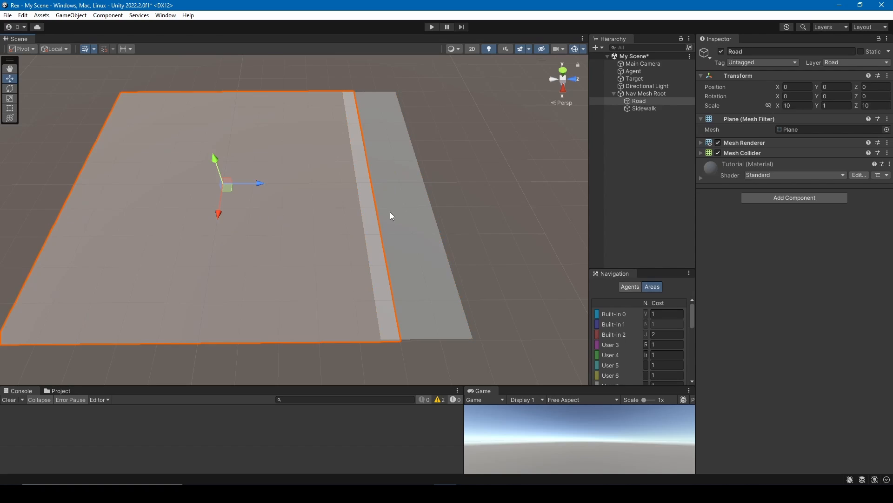
left_click(394, 211)
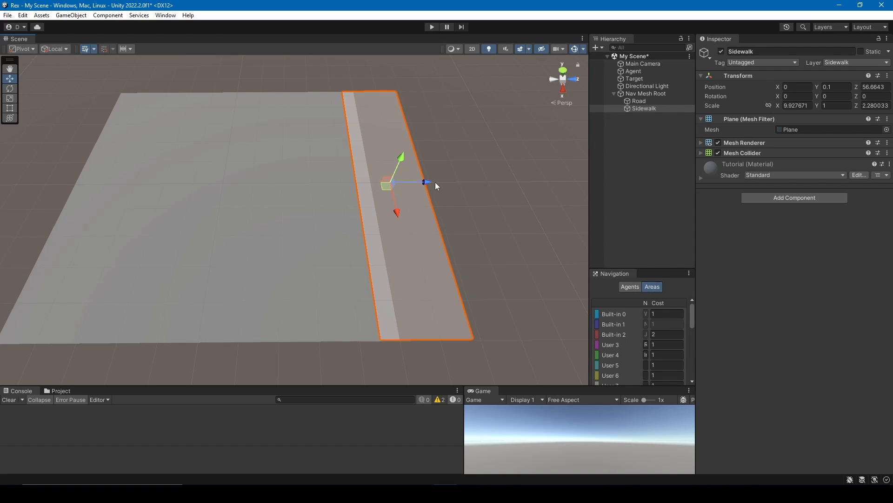
- Duplicate the Sidewalk plane under Nav Mesh Root and rename the copy Driveway
left_click(642, 109)
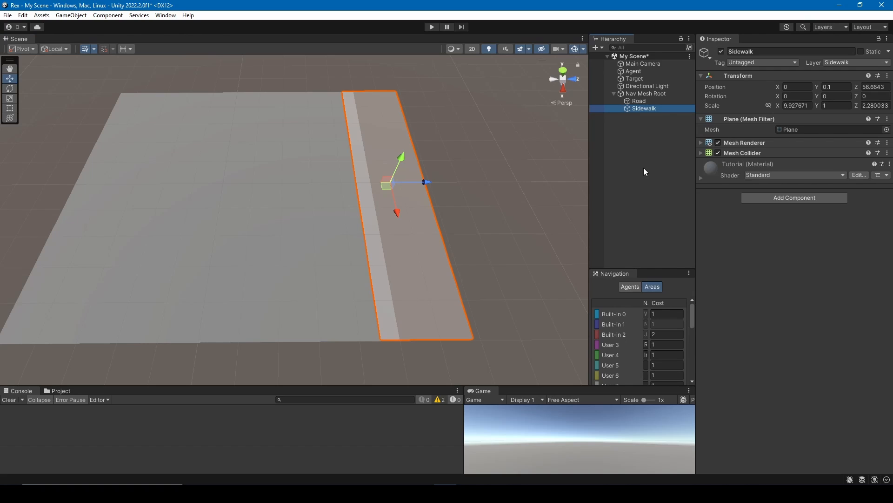
key("ctrl+d")
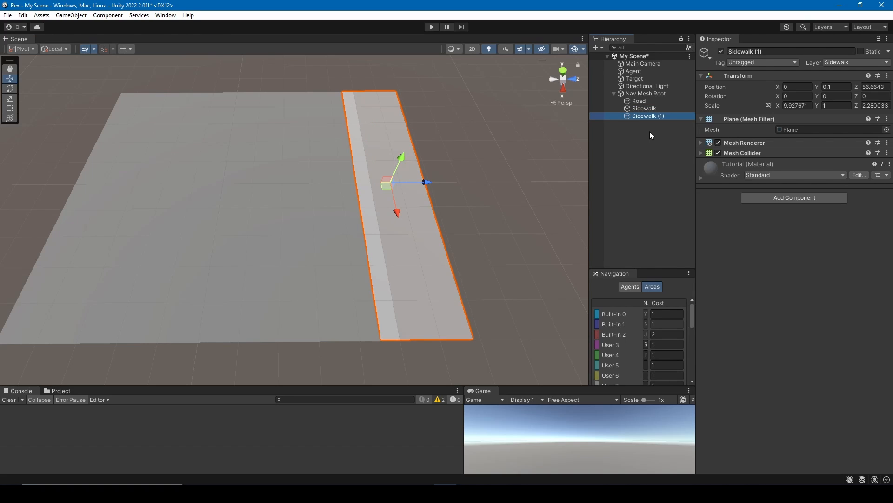
key("F2")
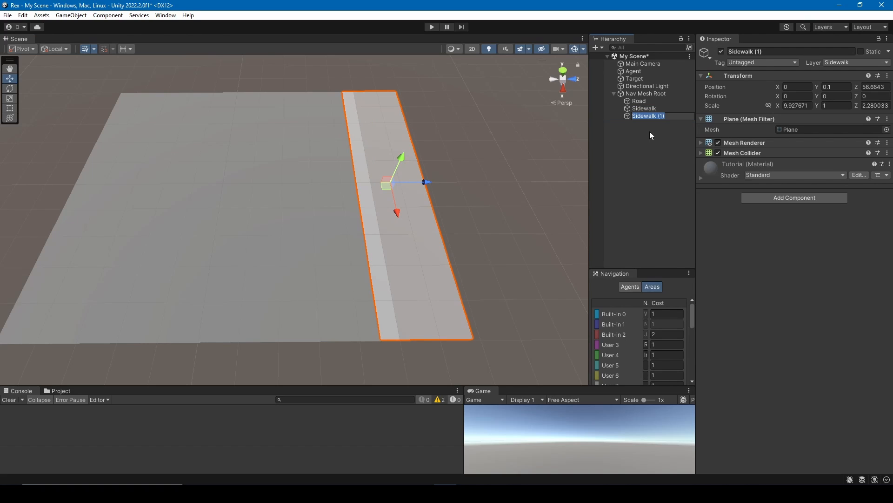
type("Driveway")
key("Return")
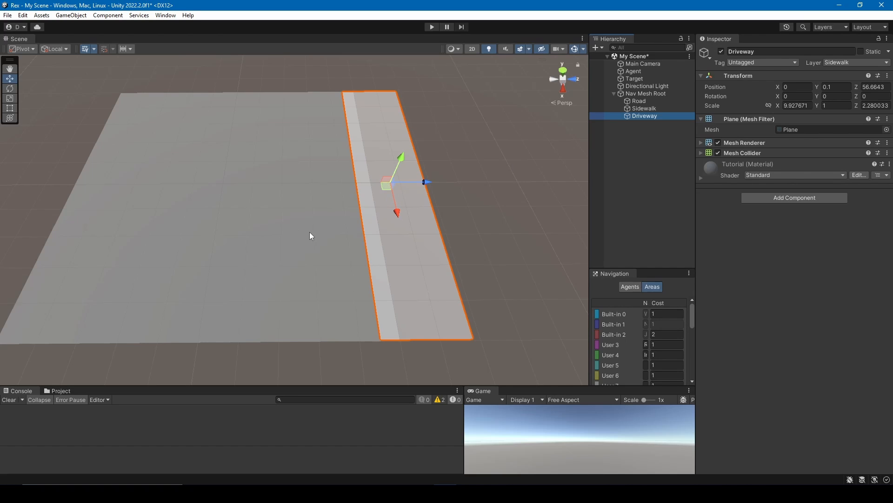
- Move the Driveway beyond the Road's far edge to about X -69, Z 1.5, rotated -90 degrees about Y
scroll(309, 235, "down", 3)
middle_click_drag(288, 222, 352, 262)
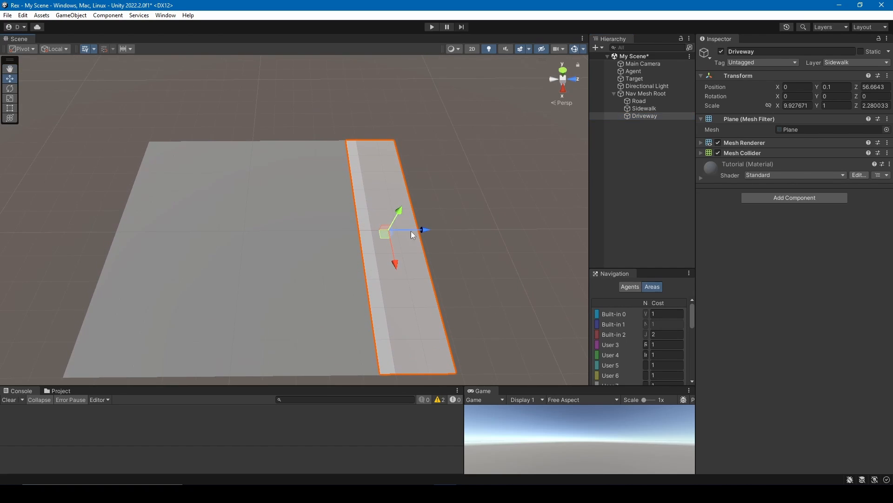
left_click(637, 116)
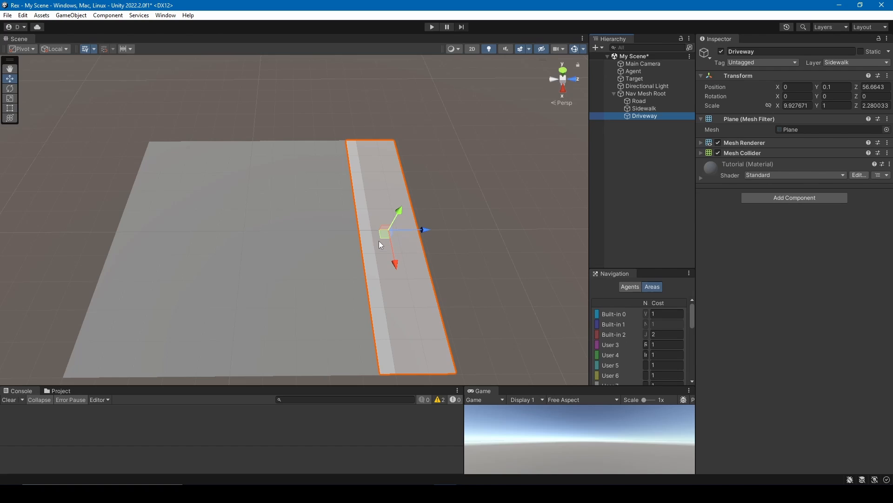
left_click_drag(379, 242, 395, 91)
key("e")
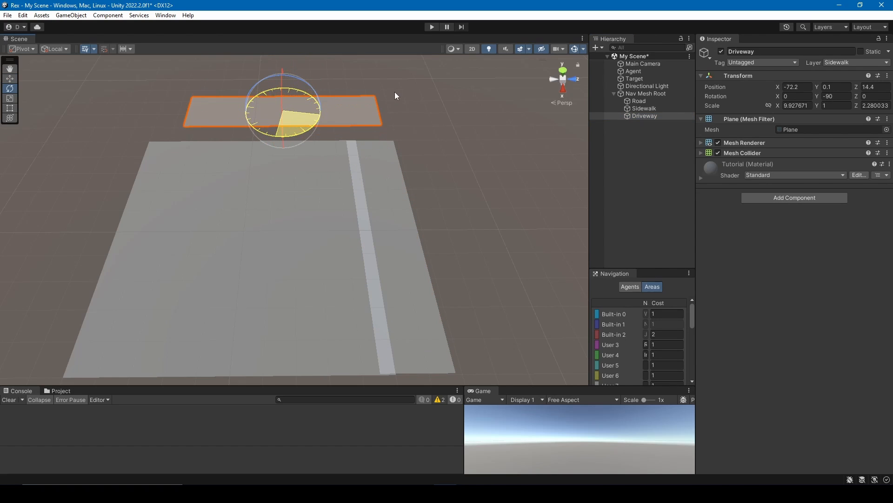
key("w")
left_click_drag(286, 114, 263, 118)
- Stretch the Driveway to an X scale of about 11.63 and move it over the Road's far edge at about X -56.6, Z 10
key("t")
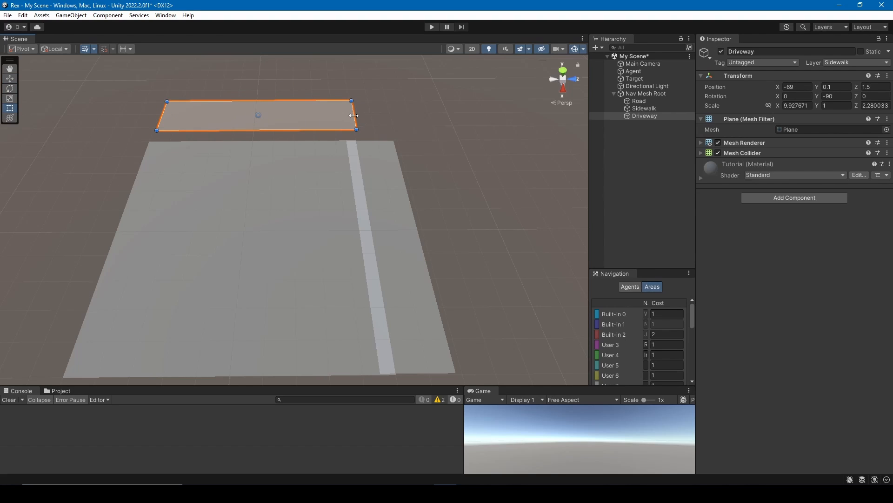
left_click_drag(354, 115, 386, 112)
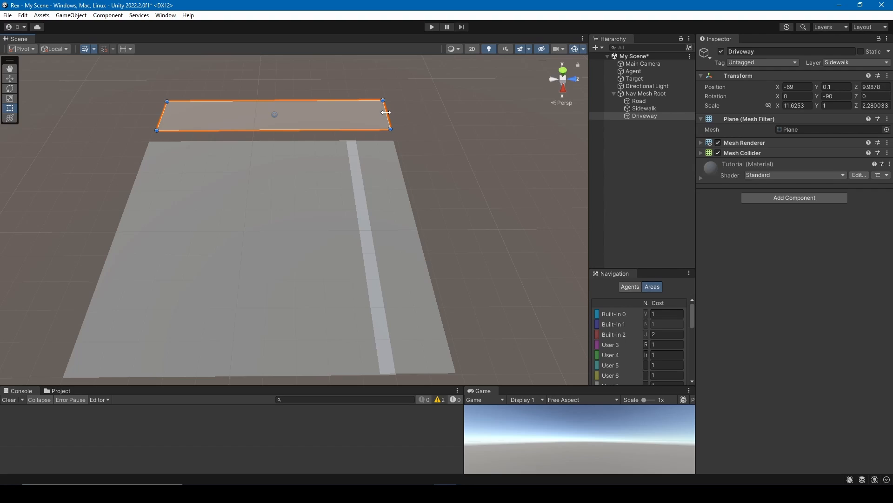
key("w")
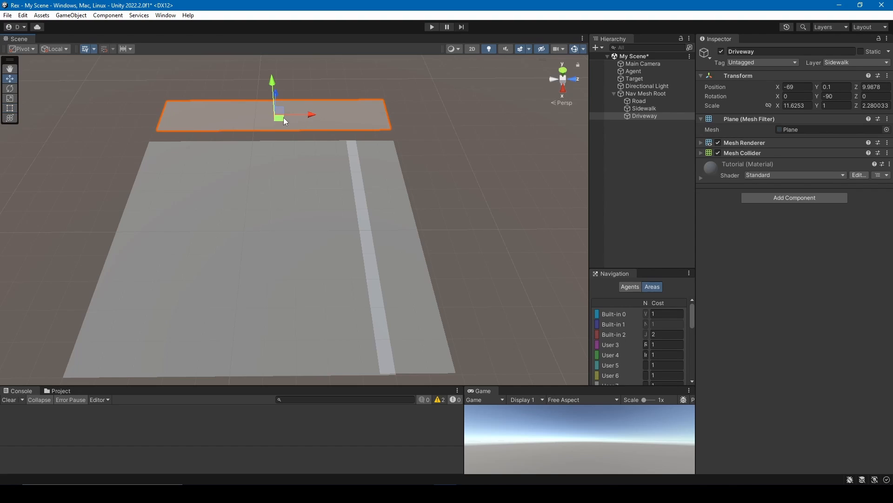
left_click_drag(275, 101, 280, 110)
key("ctrl+z")
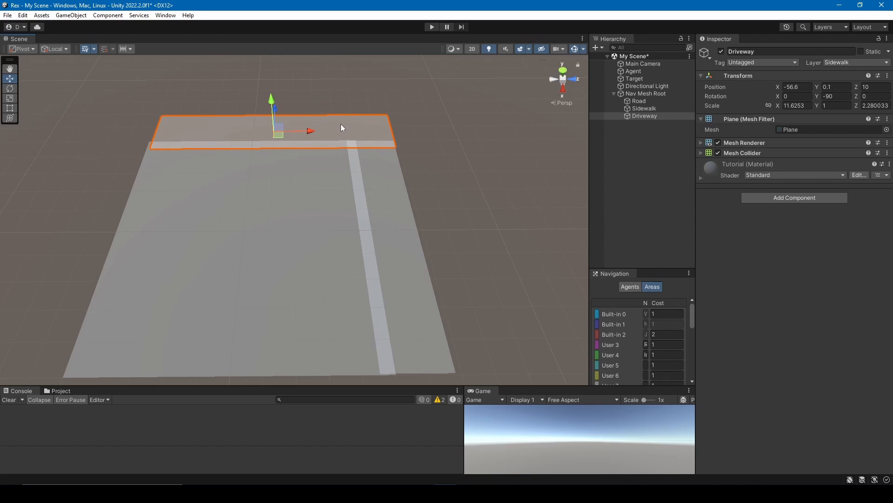
- Scale the Driveway down along X to about 9.59 and deselect it
key("r")
left_click(302, 128)
left_click(295, 130)
left_click_drag(309, 129, 305, 131)
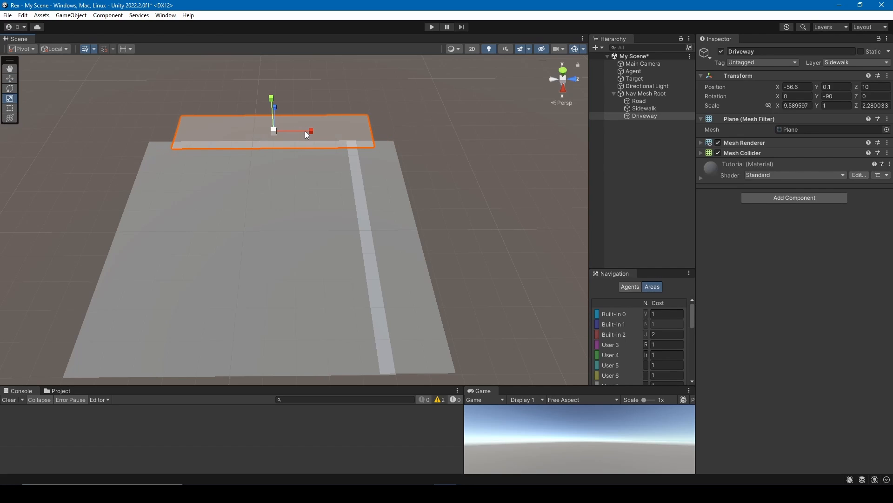
left_click(414, 157)
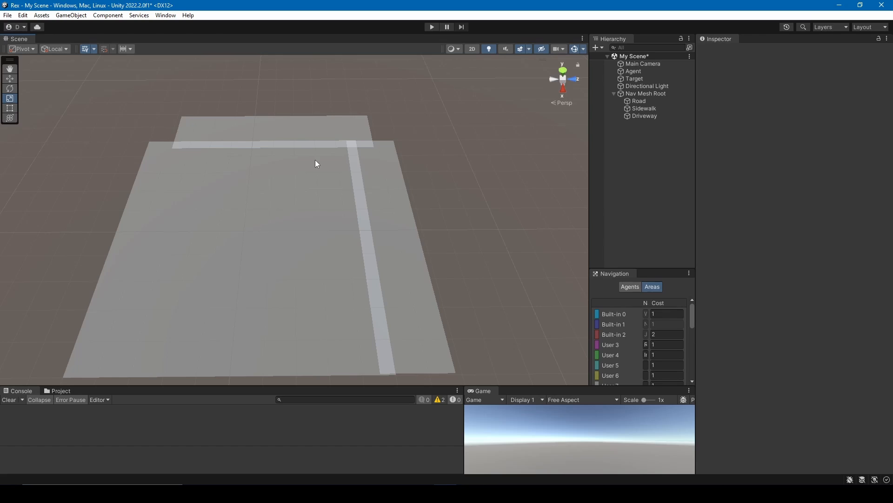
- Assign the Driveway to the Shared layer
left_click(339, 128)
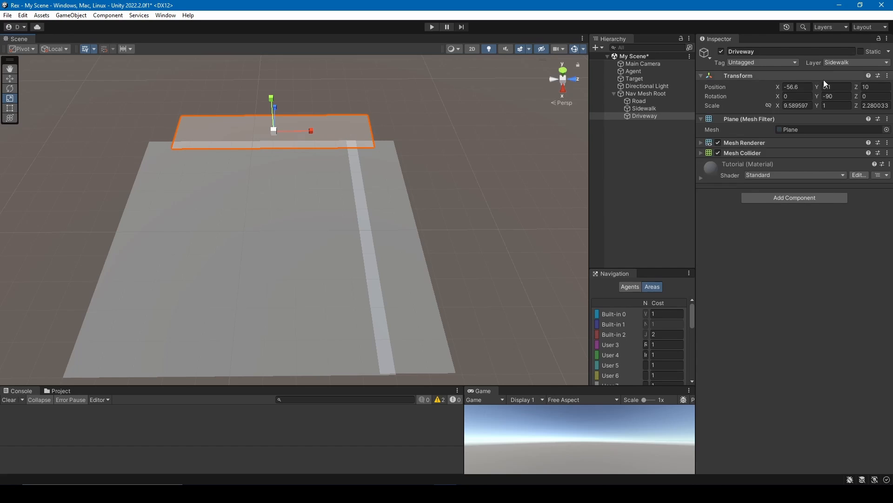
left_click(843, 62)
left_click(855, 153)
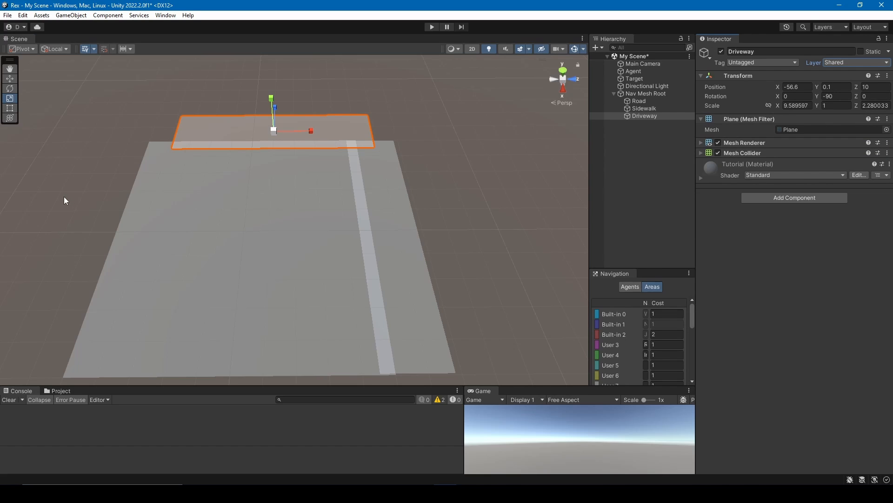
- Move the Agent off the Sidewalk onto the Road at about X 9.5, Z 25.4
left_click(645, 73)
key("w")
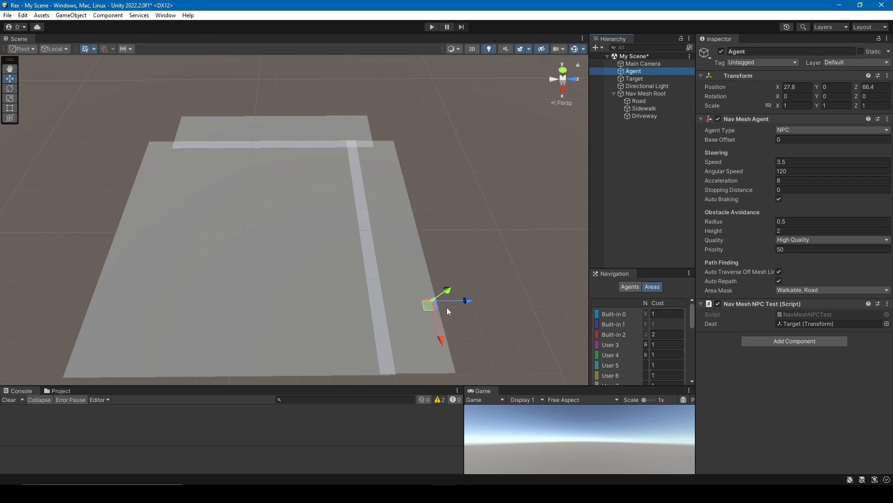
left_click_drag(446, 307, 307, 257)
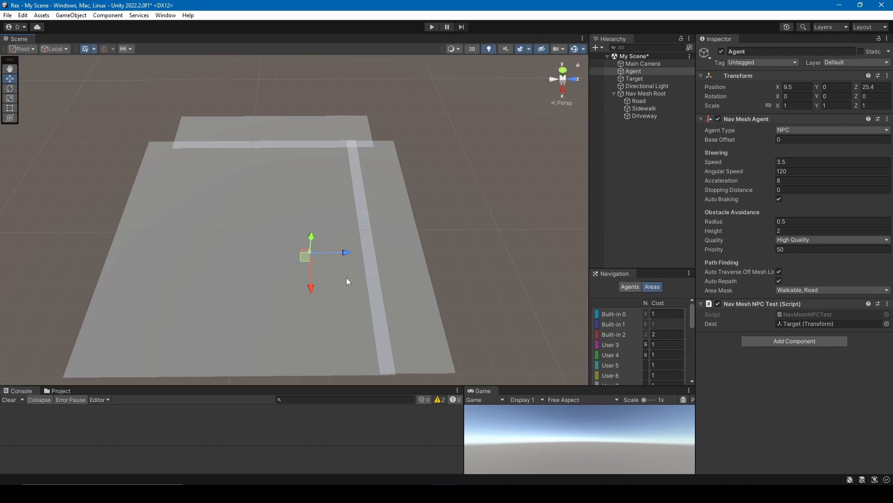
- Add the Shared layer to Include Layers on Nav Mesh Root's Road NavMeshSurface
left_click(653, 93)
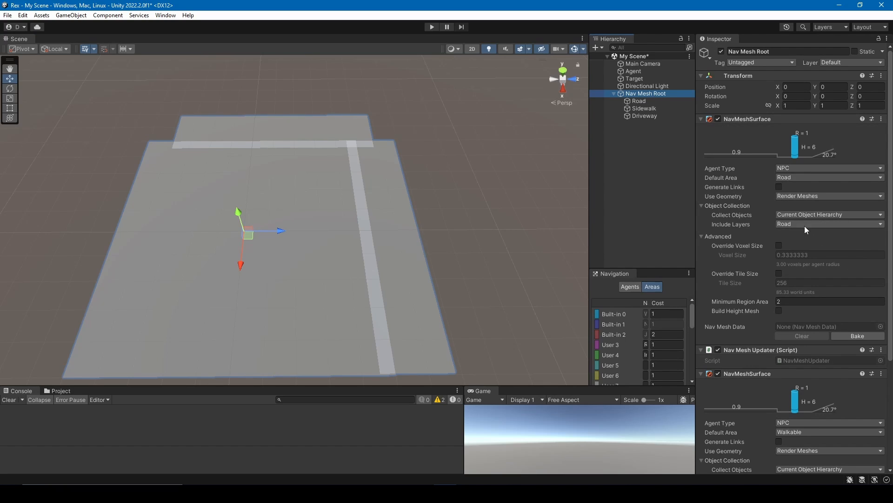
left_click(787, 224)
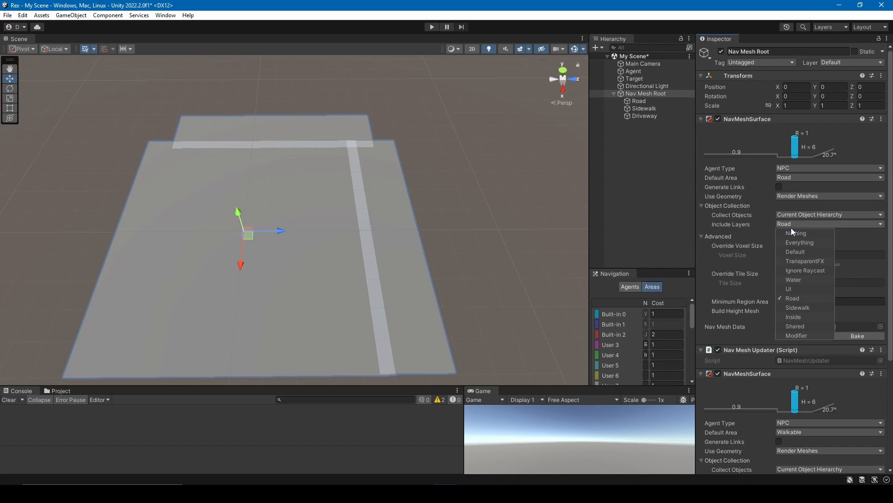
left_click(810, 326)
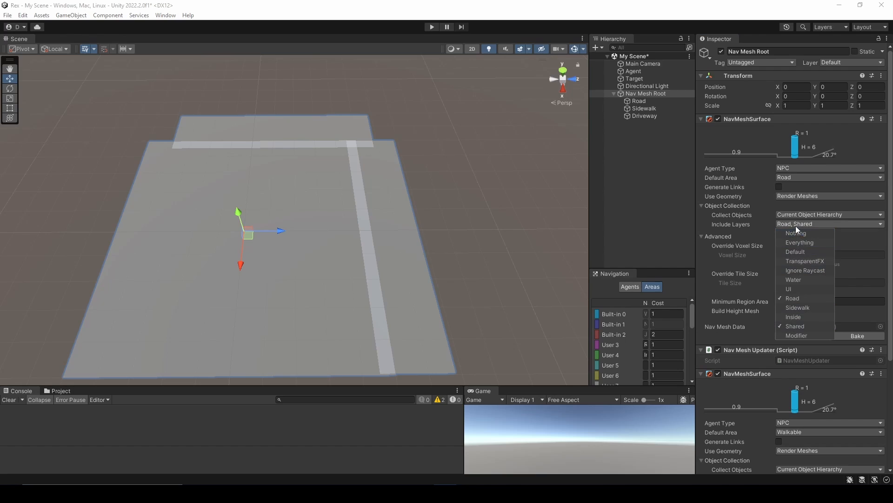
- Add the Shared layer to Include Layers on the Walkable NavMeshSurface and run the scene
scroll(849, 398, "down", 3)
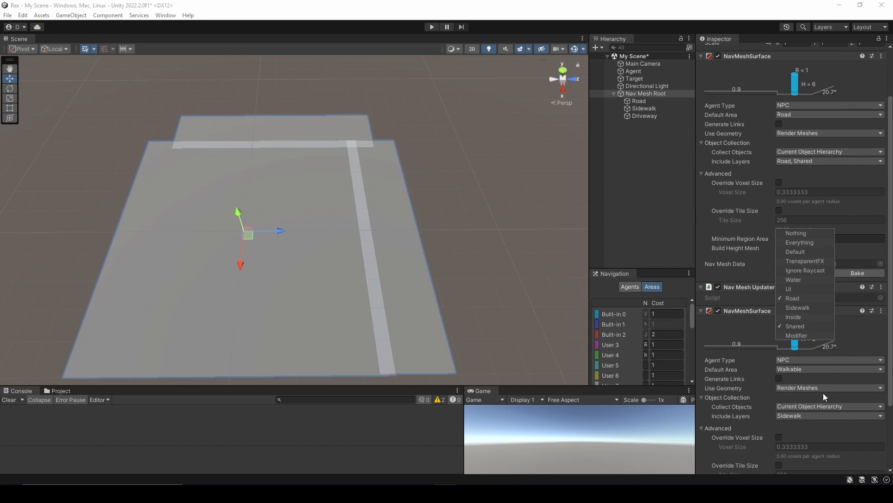
left_click(802, 416)
left_click(798, 414)
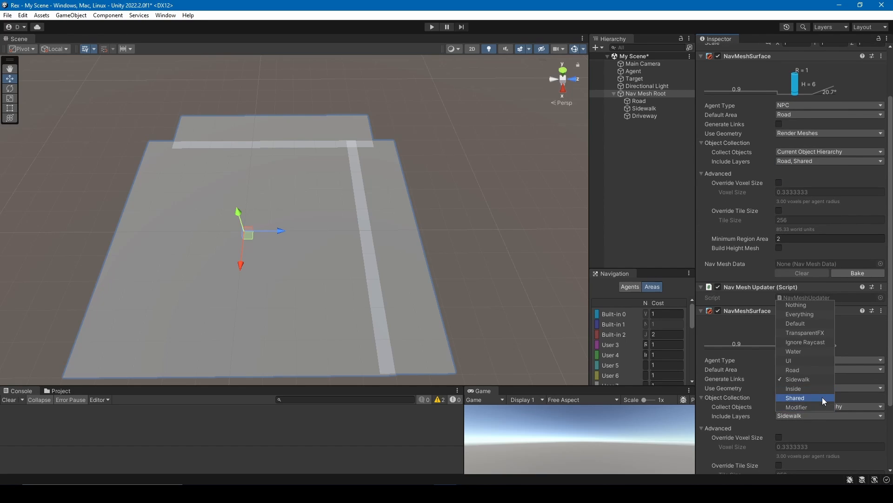
left_click(822, 398)
left_click(730, 327)
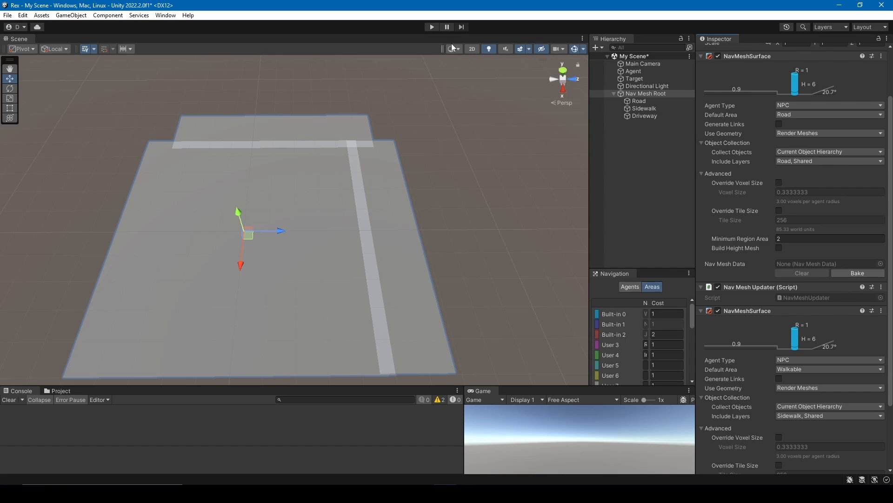
left_click(432, 26)
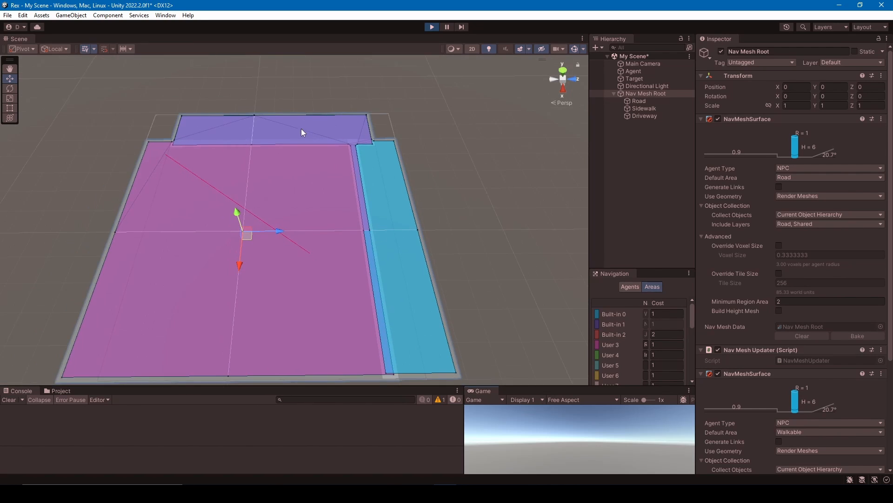
- Switch Nav Mesh Root's two NavMeshSurfaces off and back on to compare the Road and Walkable coverage
scroll(301, 128, "down", 3)
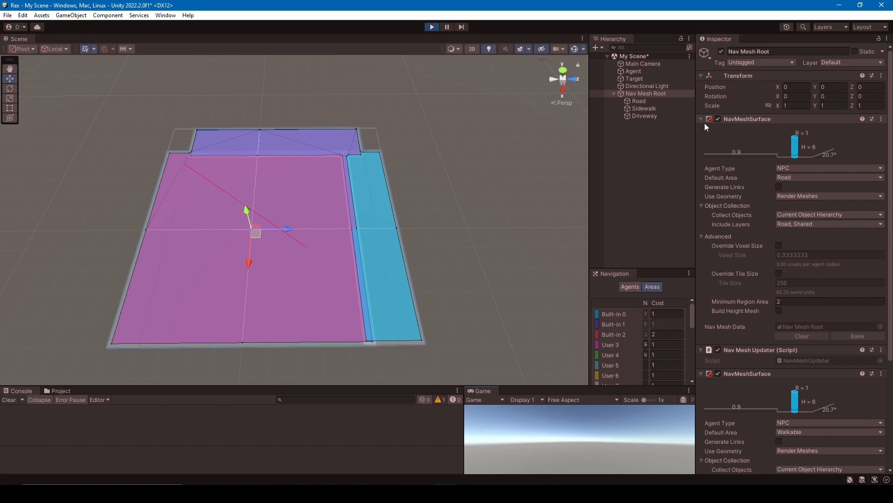
left_click(718, 119)
left_click(718, 373)
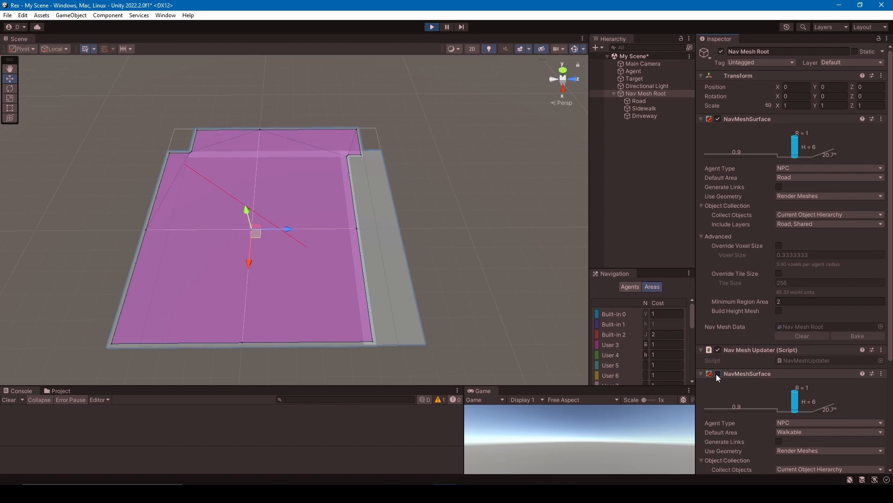
left_click(718, 373)
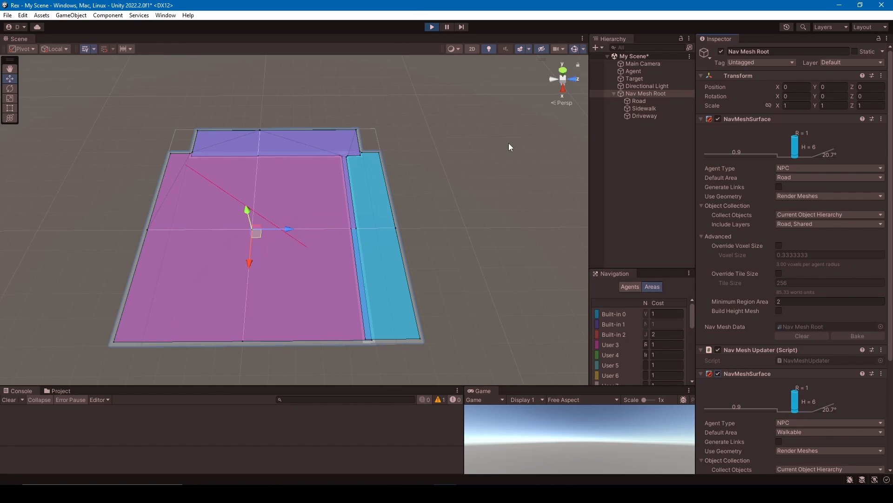
- Move the Agent across the Road to about X 17, Z 17.9 in the running scene, and stop play mode
left_click(649, 71)
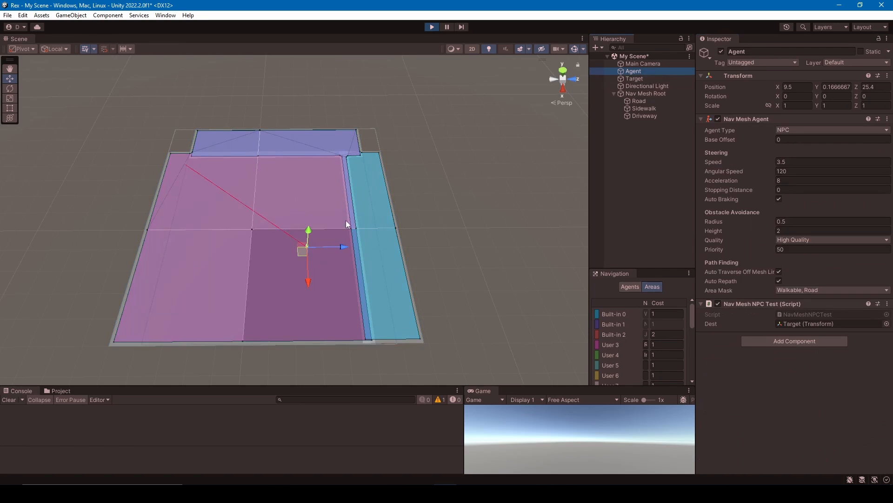
mouse_move(300, 260)
left_mouse_down()
mouse_move(289, 212)
mouse_move(214, 218)
mouse_move(216, 260)
mouse_move(286, 231)
mouse_move(228, 142)
mouse_move(340, 136)
mouse_move(335, 144)
mouse_move(263, 150)
mouse_move(230, 178)
mouse_move(246, 265)
mouse_move(279, 207)
mouse_move(231, 141)
mouse_move(356, 144)
mouse_move(357, 173)
mouse_move(344, 193)
mouse_move(364, 146)
mouse_move(372, 169)
mouse_move(339, 193)
mouse_move(374, 350)
mouse_move(338, 347)
mouse_move(144, 240)
mouse_move(238, 148)
mouse_move(338, 140)
mouse_move(225, 166)
mouse_move(313, 175)
mouse_move(295, 181)
mouse_move(284, 204)
mouse_move(238, 205)
mouse_move(256, 177)
mouse_move(247, 268)
mouse_move(262, 267)
mouse_move(177, 177)
mouse_move(227, 125)
mouse_move(365, 150)
mouse_move(261, 259)
mouse_move(292, 144)
mouse_move(302, 146)
mouse_move(235, 144)
mouse_move(304, 179)
mouse_move(282, 266)
mouse_move(295, 267)
left_mouse_up()
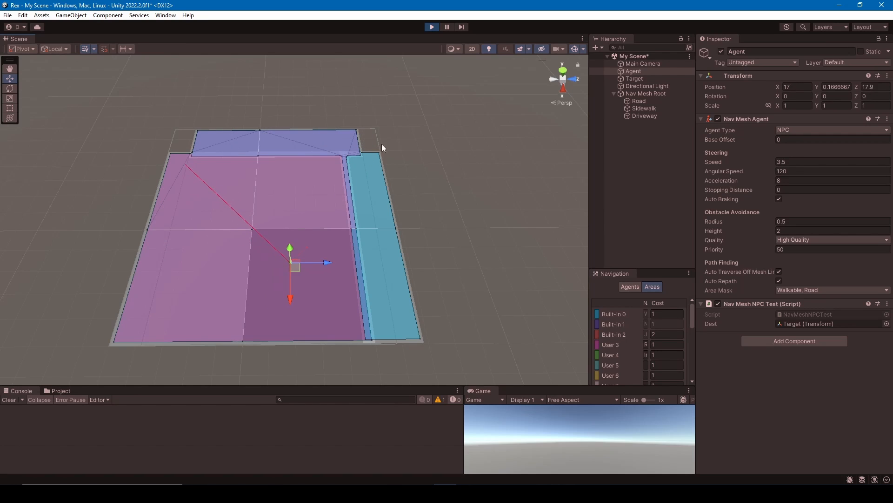
left_click(434, 26)
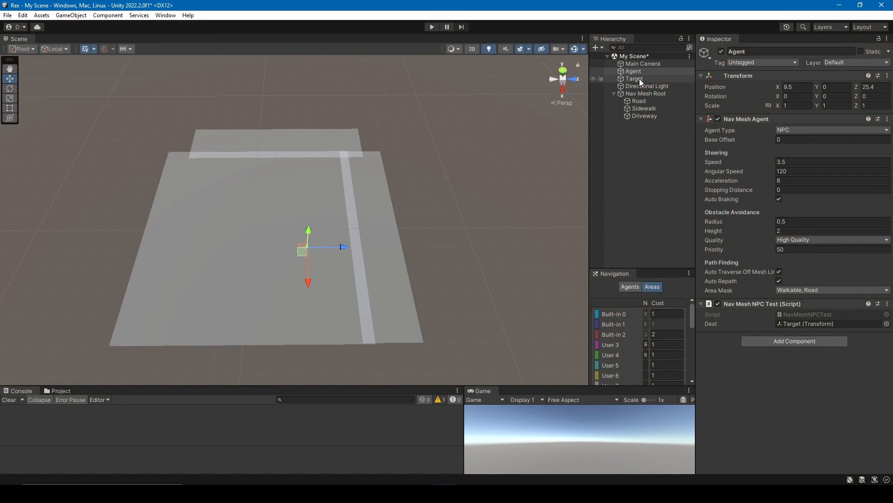
- Move the Agent onto the Sidewalk at about X -7.7, Z 67.5, run the scene, and shift it along the Sidewalk
left_click_drag(301, 253, 393, 216)
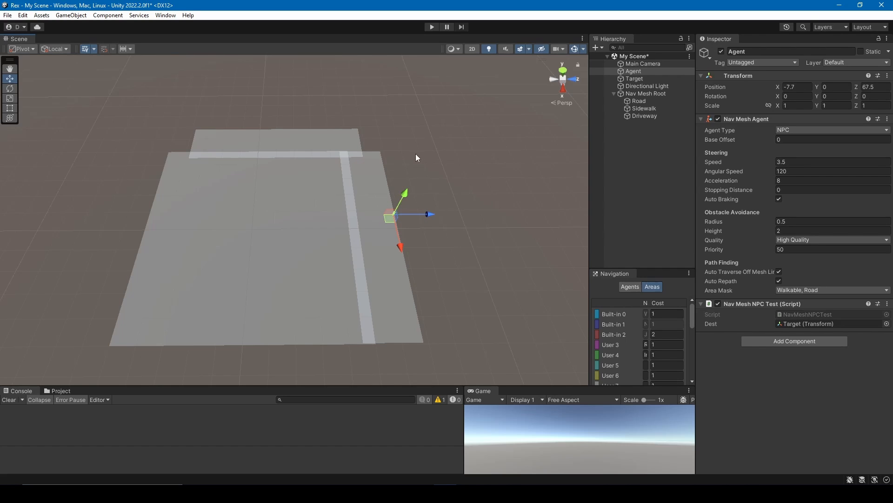
left_click(432, 27)
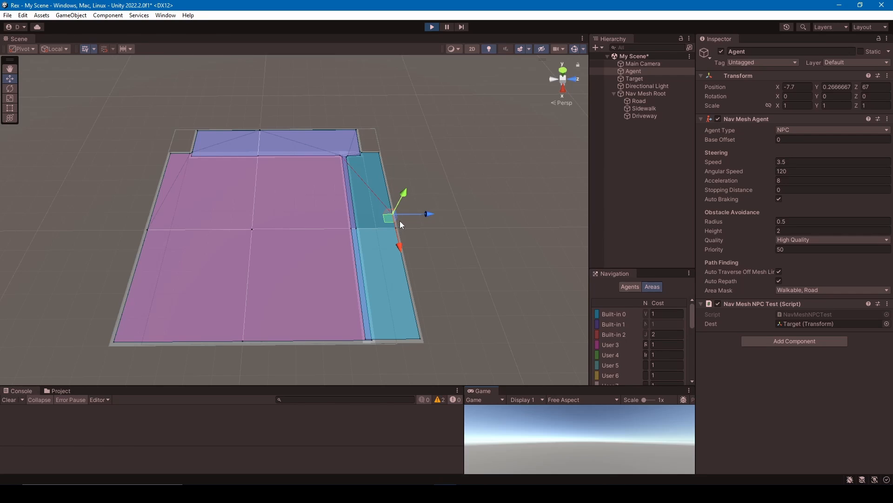
left_click_drag(393, 222, 388, 286)
- Move the Target onto the Driveway at about X -59.6, Z -28 to test the Agent's path, and stop the scene
left_click(633, 78)
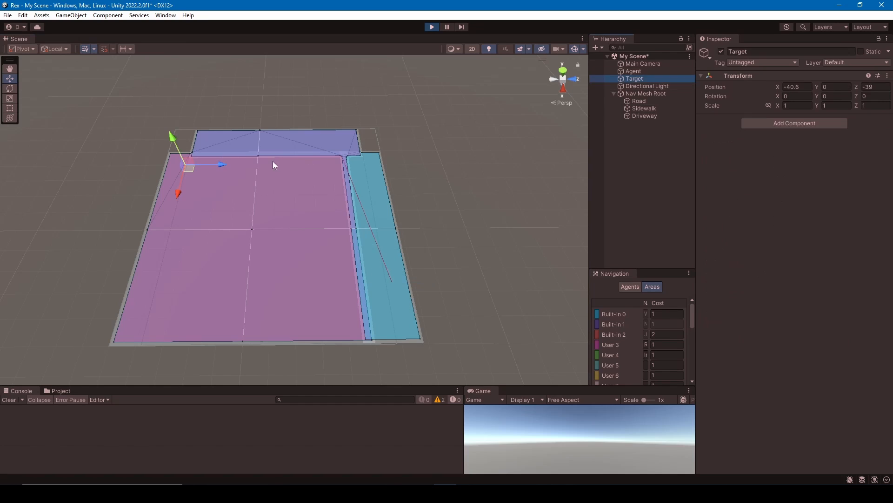
left_click_drag(190, 168, 214, 145)
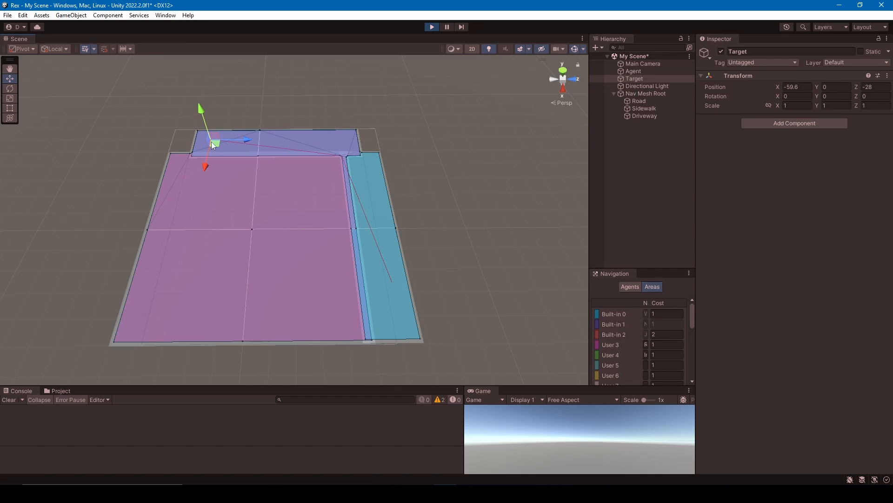
left_click(433, 27)
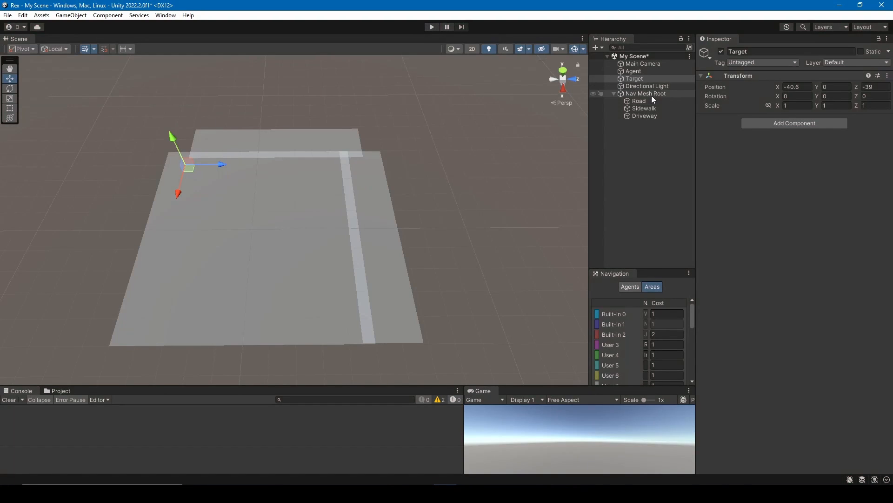
- Place the Agent on the Road at about X 11.4, Z -9.6, run the scene, and move the Target to about X -15.7, Z 17.7
left_click(639, 72)
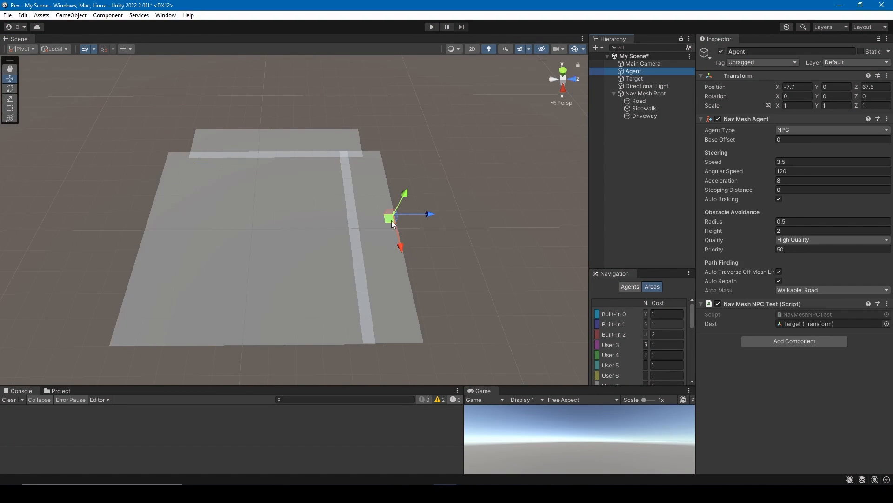
left_click_drag(392, 224, 232, 257)
left_click(426, 27)
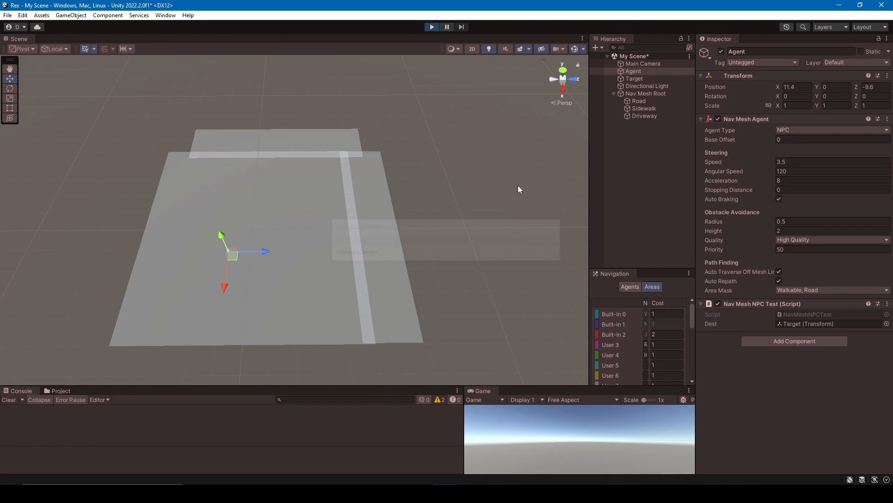
left_click(635, 78)
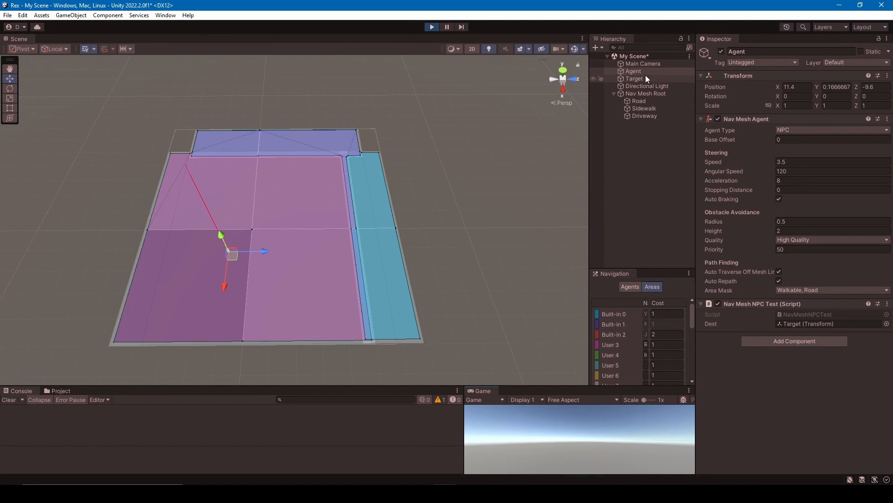
left_click_drag(189, 167, 299, 209)
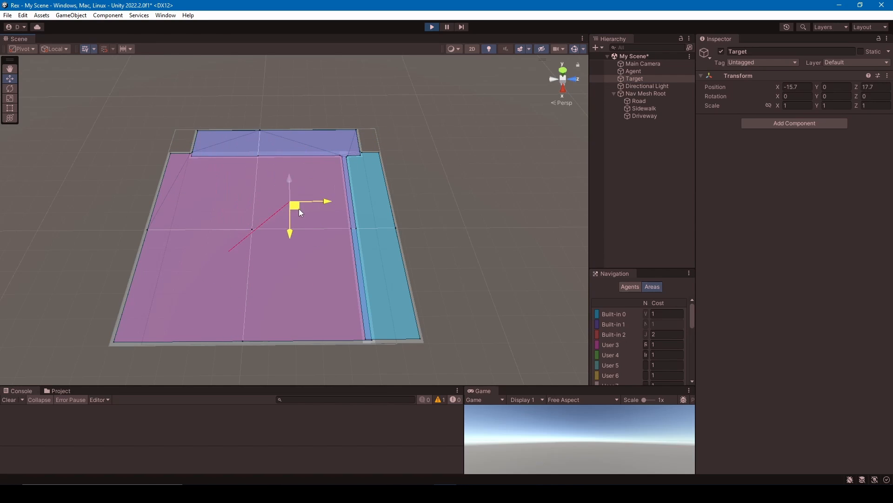
- Stop the scene and move the Sidewalk away from the Road to about Z 82.2
key("ctrl+p")
left_click(375, 191)
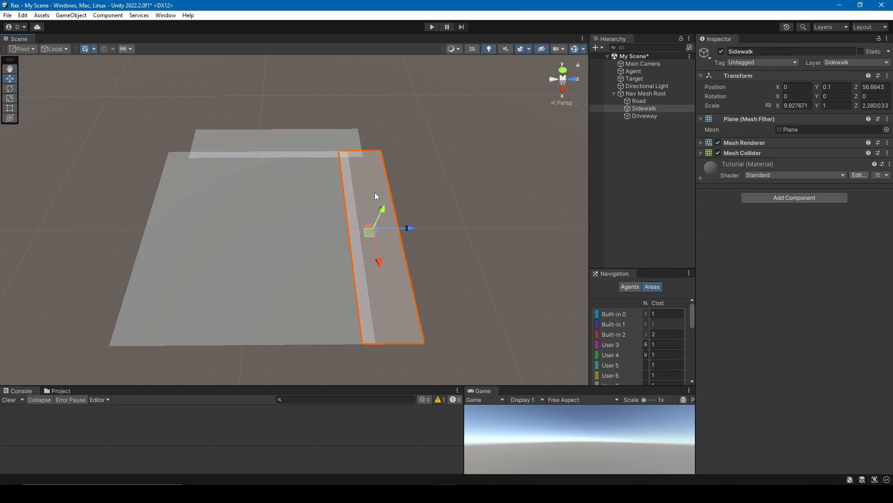
left_click_drag(402, 227, 457, 225)
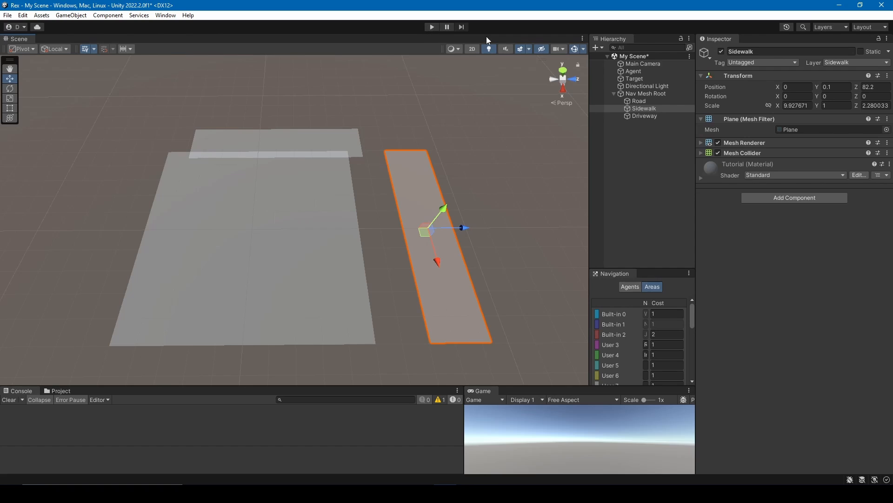
- Place the Agent on the detached Sidewalk, run the scene, and move it to about X -25.2, Z 80
left_click(633, 72)
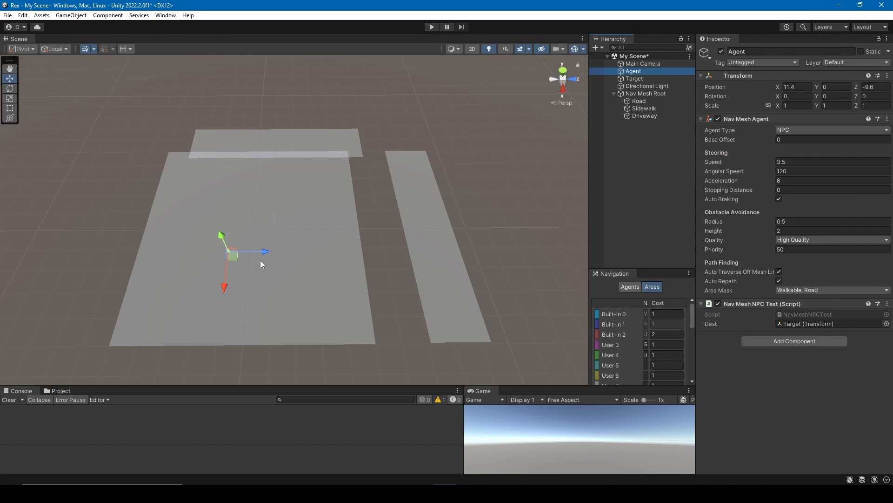
left_click_drag(233, 255, 442, 255)
left_click(432, 27)
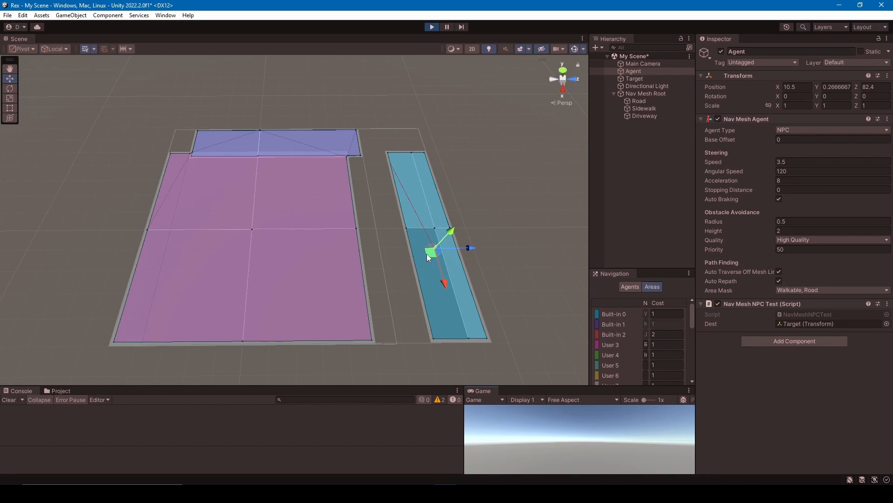
left_click_drag(426, 253, 399, 188)
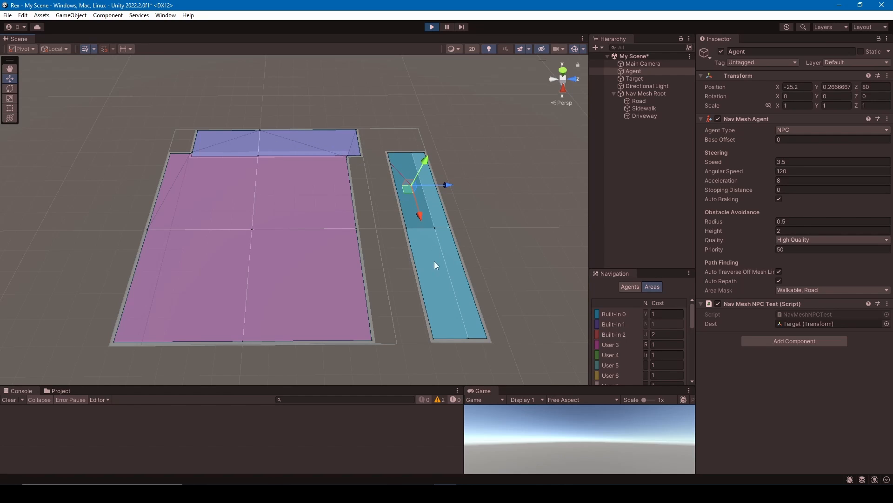
- Move the Sidewalk in the running scene against the Driveway's edge, at about X -9.6, Z 68.7
left_click(646, 109)
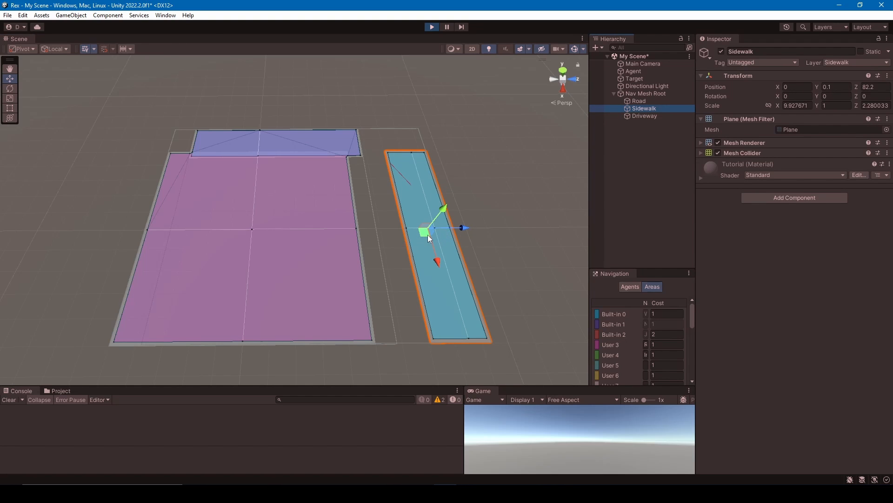
left_click_drag(428, 235, 401, 226)
scroll(390, 165, "up", 1)
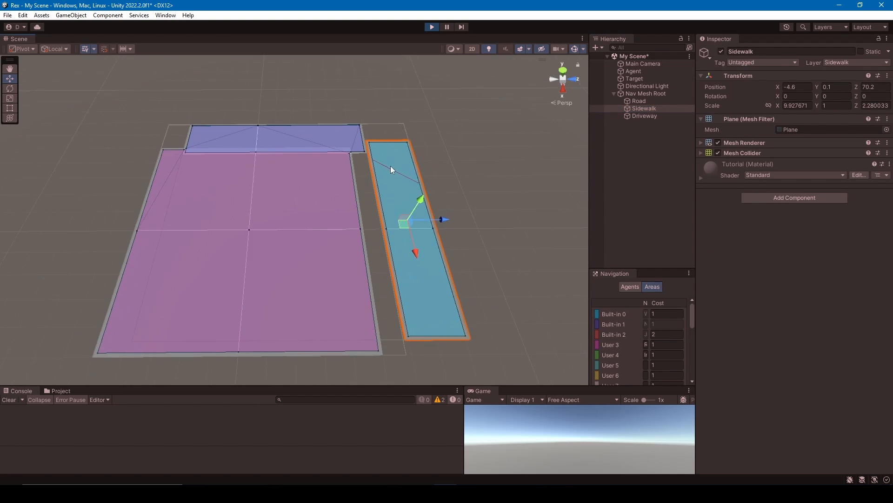
middle_click_drag(391, 166, 347, 249)
scroll(283, 247, "up", 2)
scroll(260, 284, "up", 1)
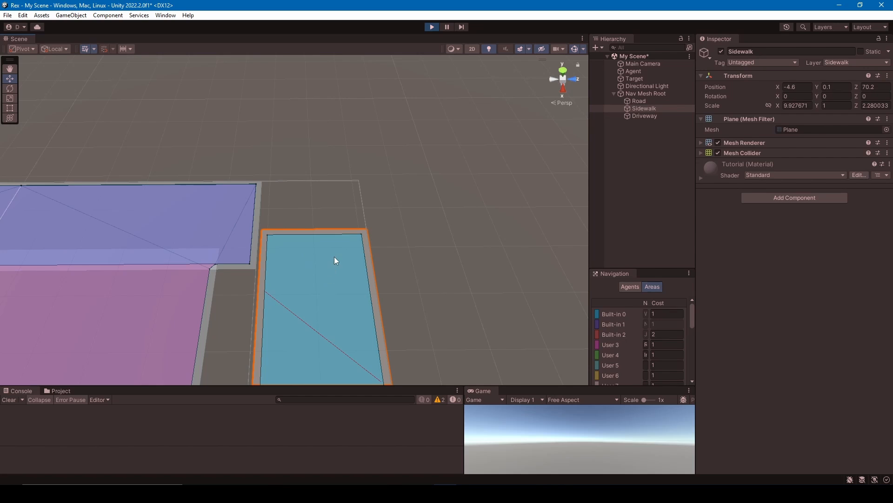
scroll(335, 279, "down", 1)
scroll(334, 303, "down", 3)
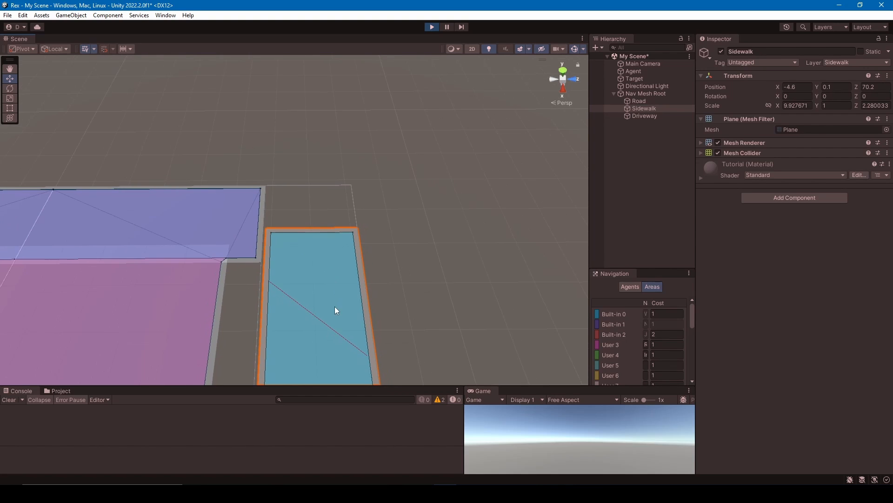
middle_click_drag(337, 227, 341, 183)
scroll(348, 242, "down", 1)
scroll(339, 266, "down", 1)
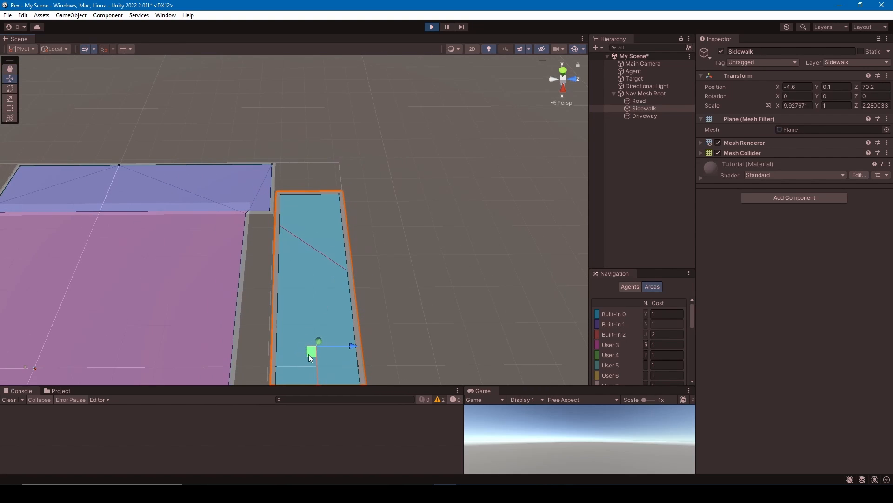
left_click_drag(308, 353, 309, 331)
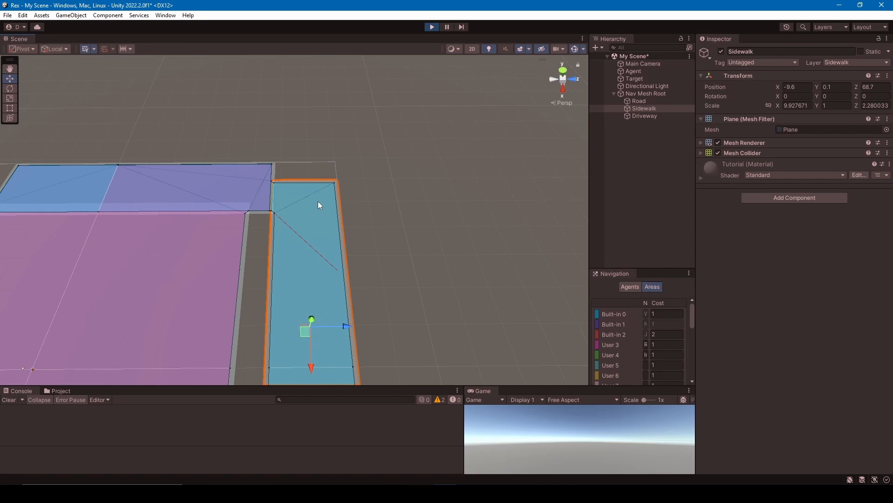
- Move the Target onto the Driveway at about X -62.6, Z -19.6 and the Agent on the Sidewalk to about X -21.5, Z 71.4
left_click(651, 79)
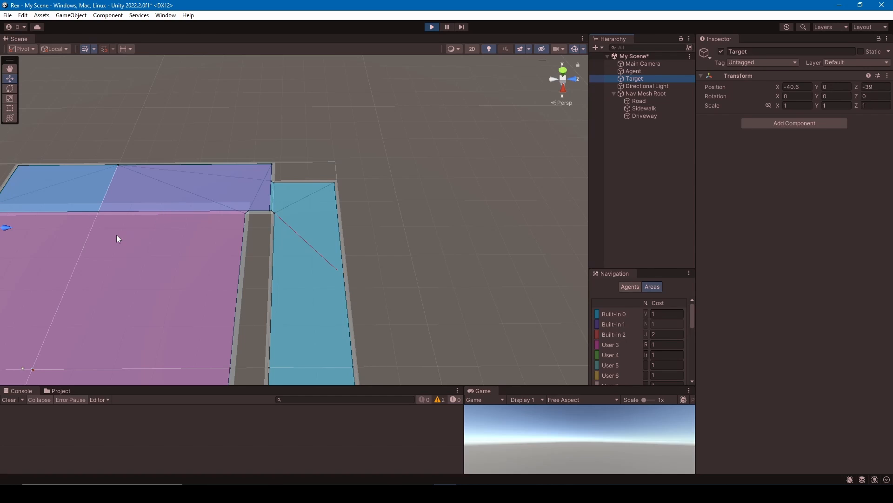
scroll(117, 235, "down", 2)
left_click_drag(29, 243, 108, 186)
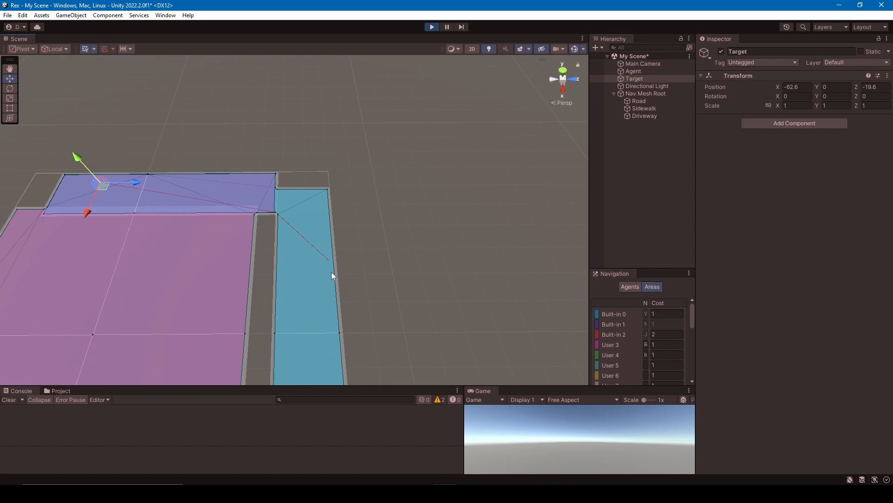
left_click(649, 71)
left_click_drag(333, 264, 311, 275)
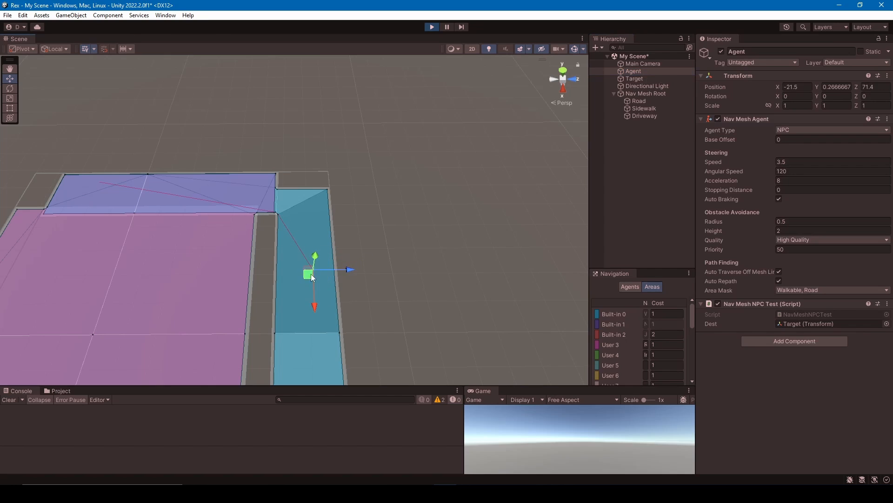
- Shift the Sidewalk away from the Driveway to about Z 70.7 and examine the Agent's path at the gap
left_click(644, 108)
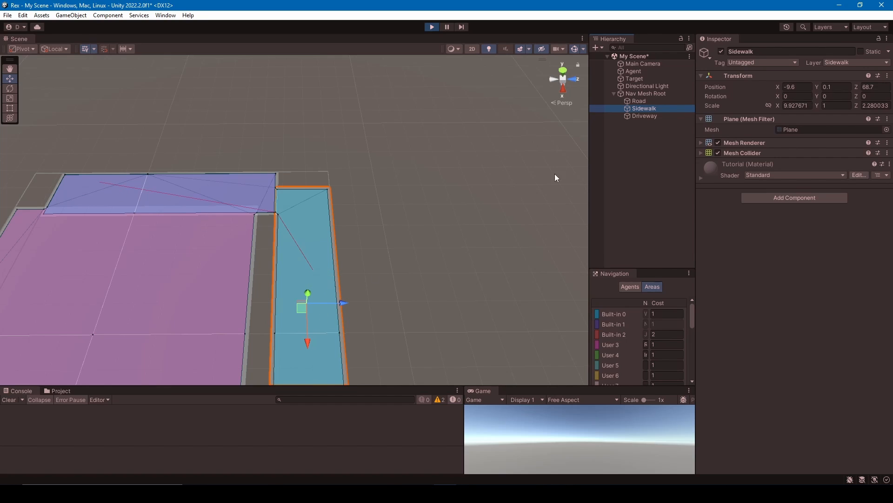
left_click_drag(343, 303, 349, 304)
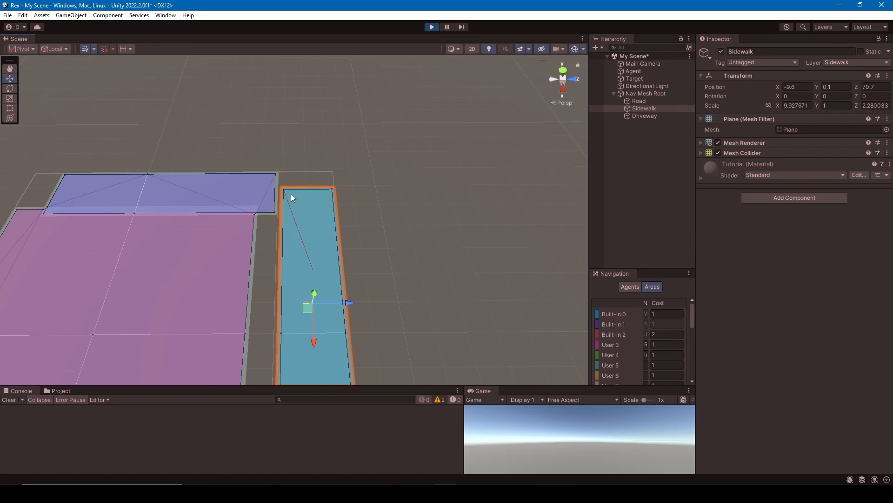
scroll(291, 193, "up", 2)
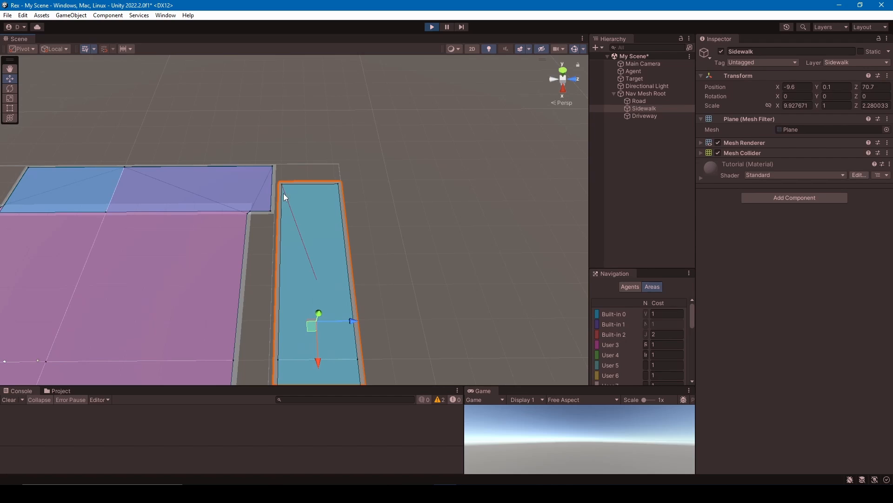
scroll(296, 260, "down", 5)
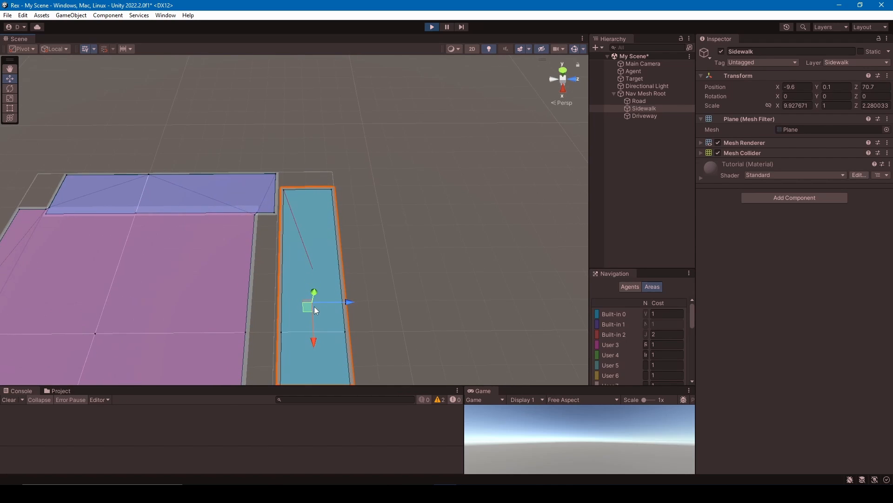
- Open the 4. Modifiers scene and widen the Navigation view to show the area names
left_click(237, 195)
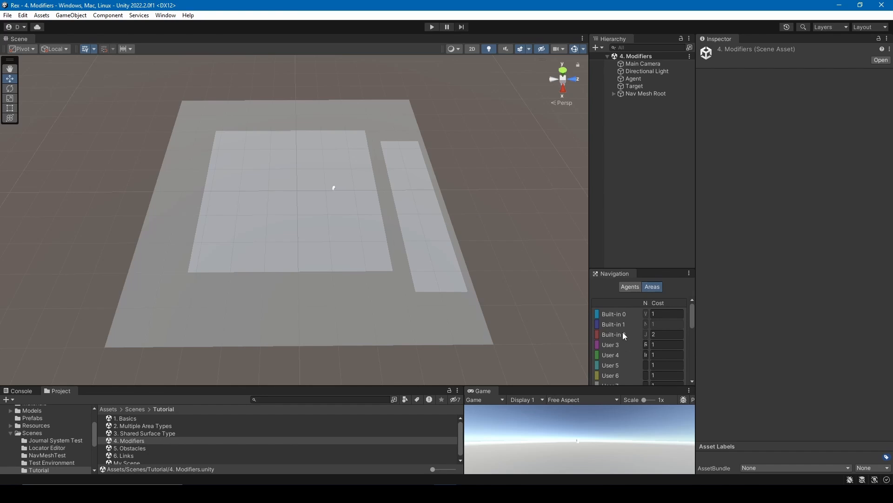
left_click_drag(587, 321, 545, 320)
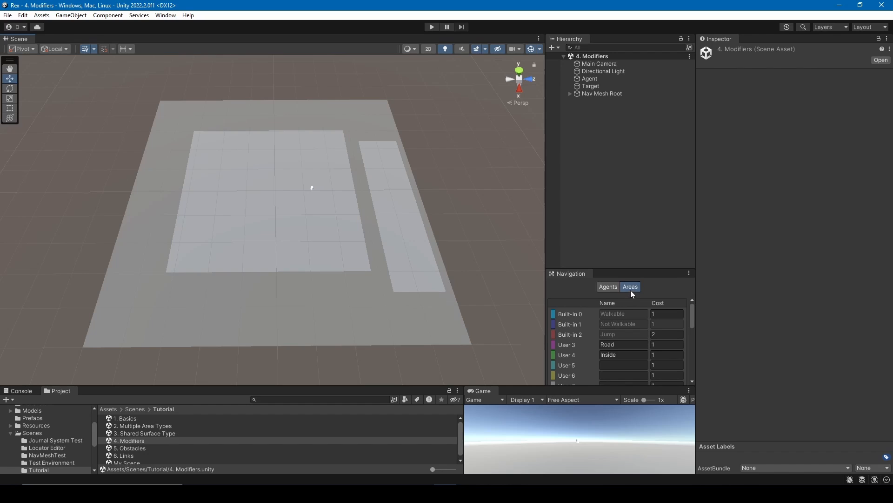
- Expand the Nav Mesh Root's child objects and review the settings of its two NavMeshSurface components
left_click_drag(545, 275, 567, 275)
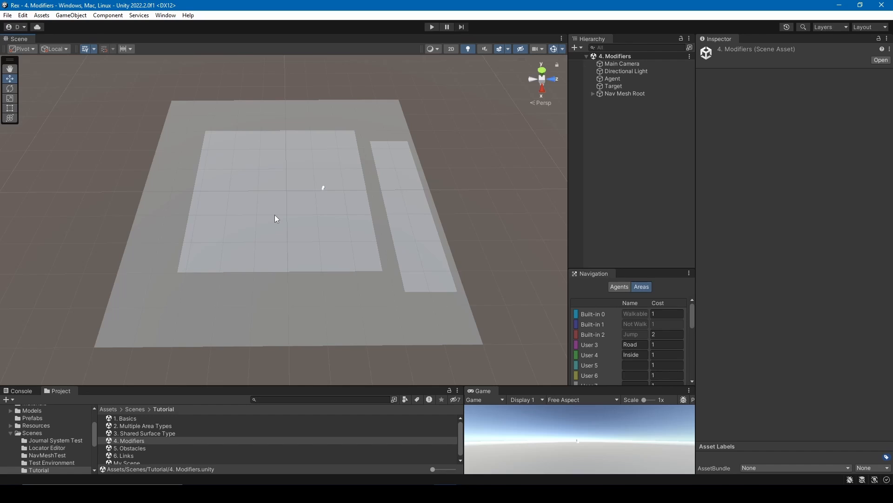
left_click(593, 93)
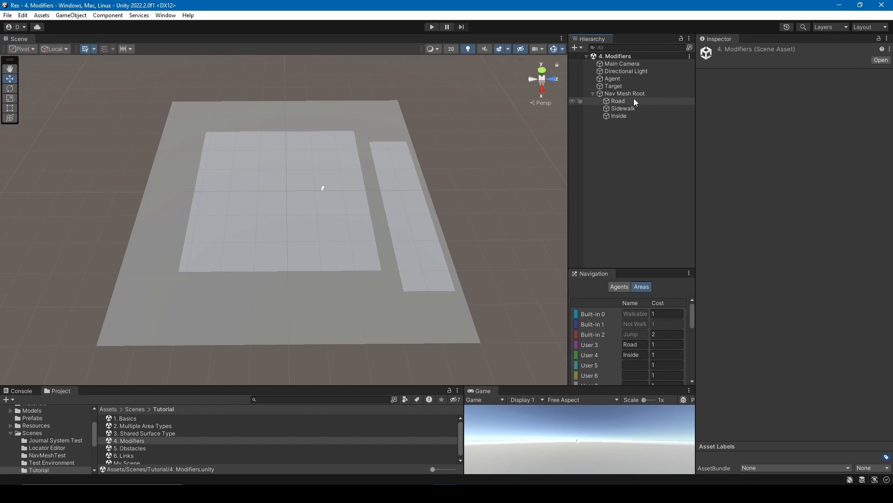
left_click(629, 94)
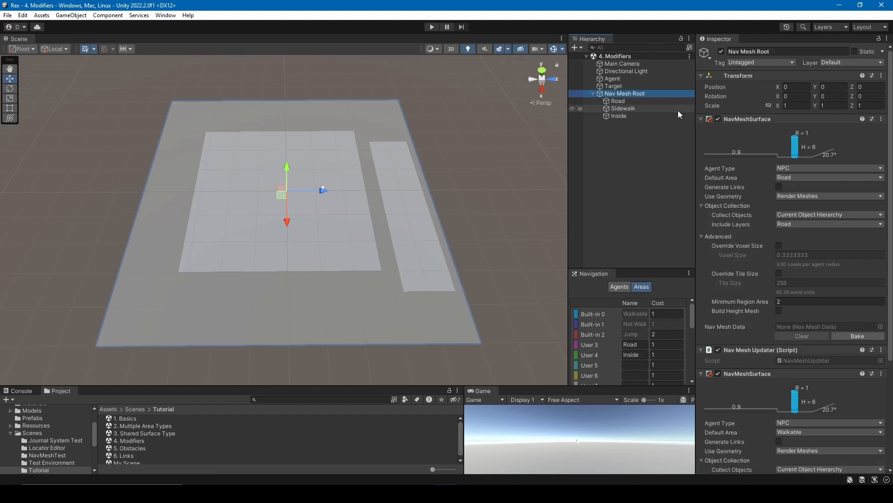
scroll(825, 374, "down", 3)
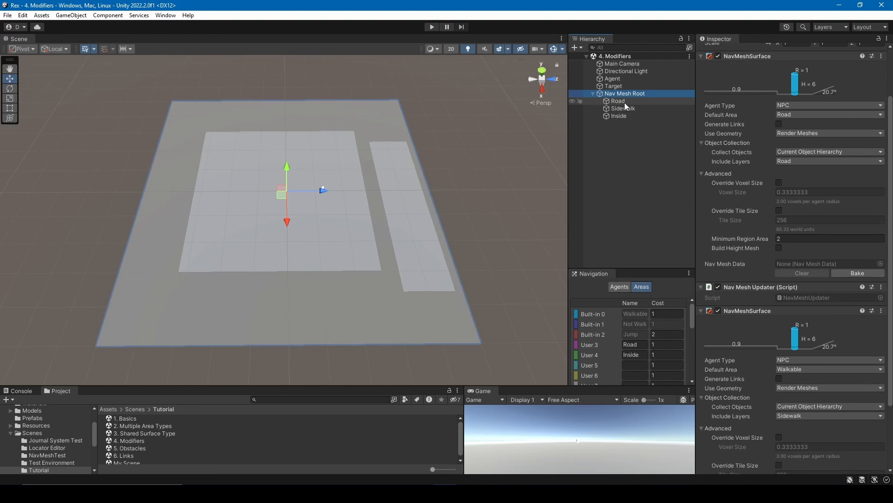
- Inspect the NavMeshModifier components on the Sidewalk and Inside planes
left_click(621, 102)
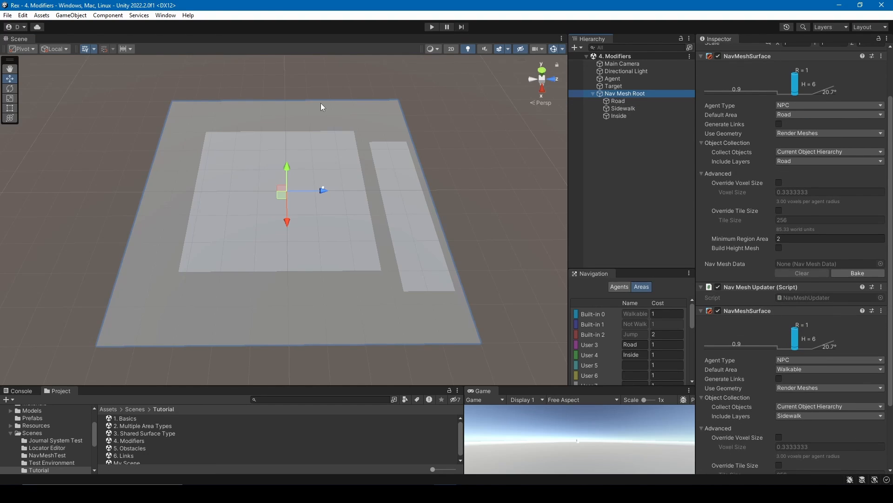
left_click(633, 110)
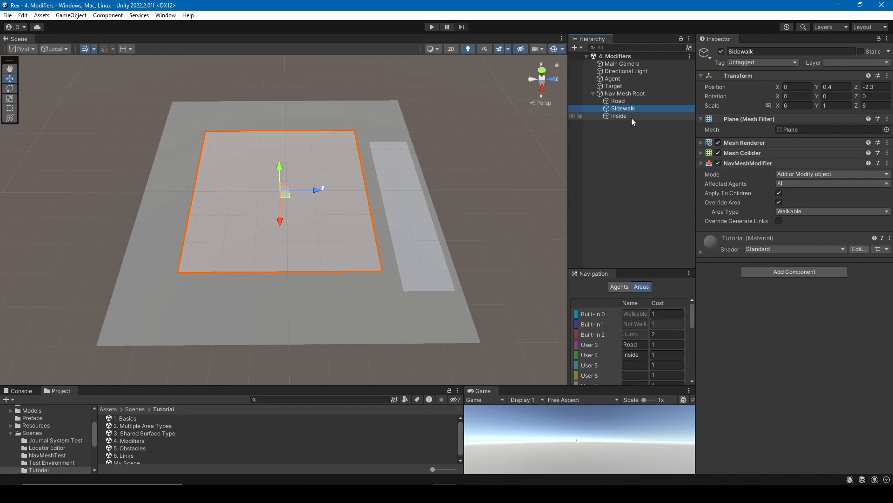
left_click(632, 118)
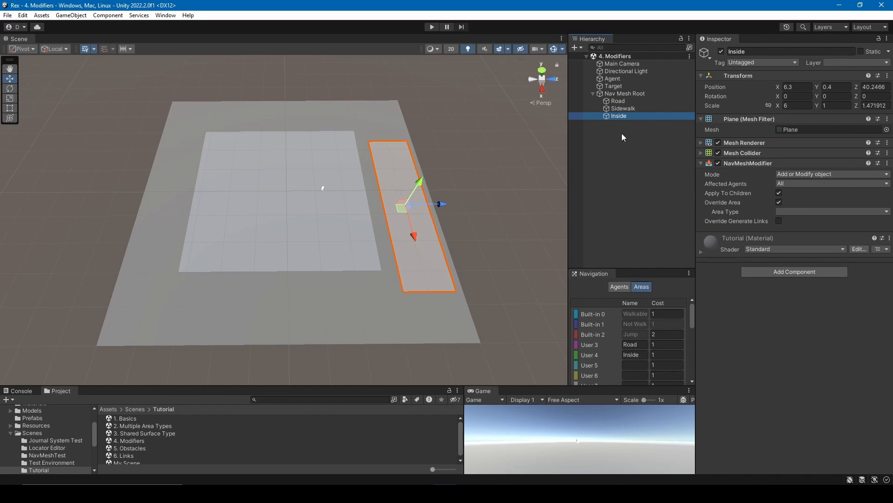
key("Up")
key("Down")
- Compare the Road plane's components with the area type overrides on the Sidewalk and Inside planes
left_click(270, 197)
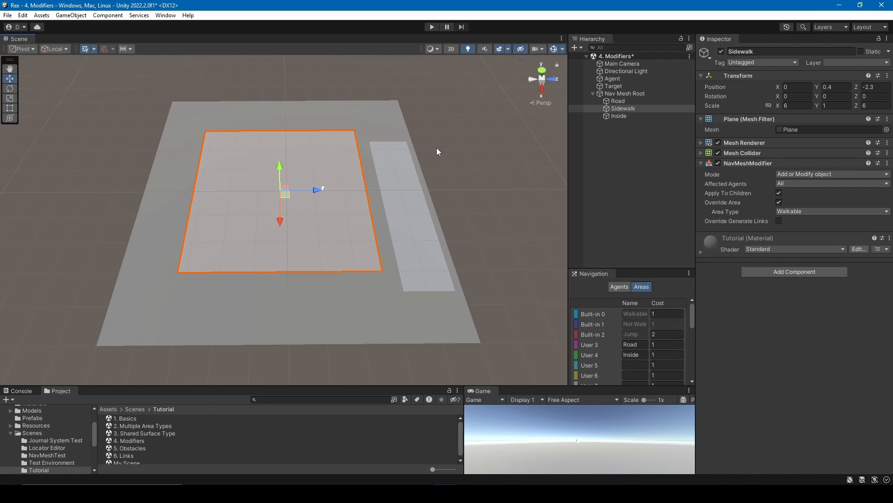
left_click(298, 314)
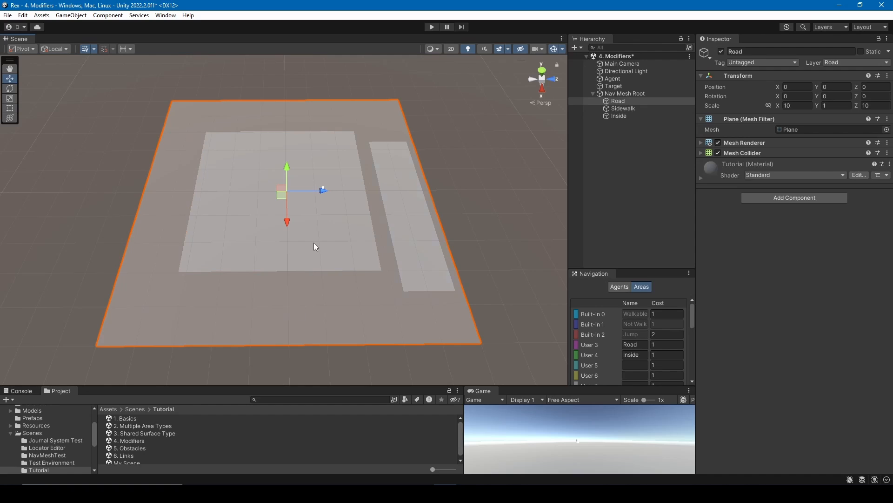
left_click(334, 242)
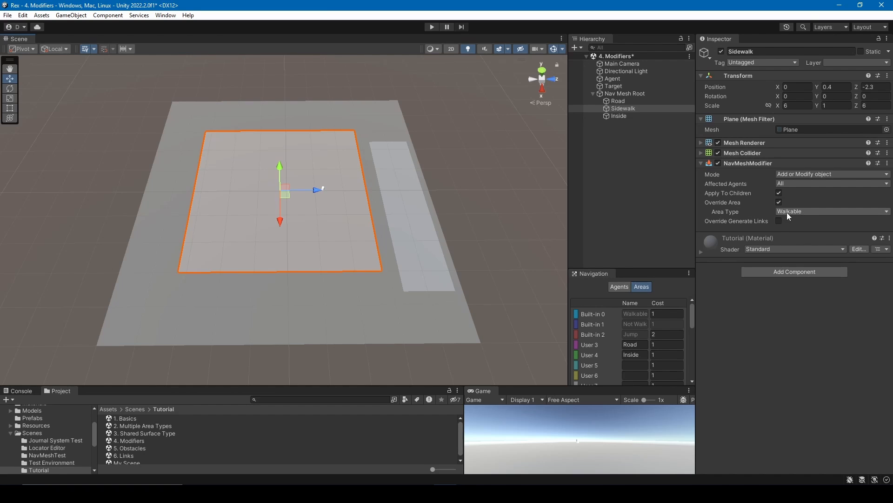
left_click(420, 227)
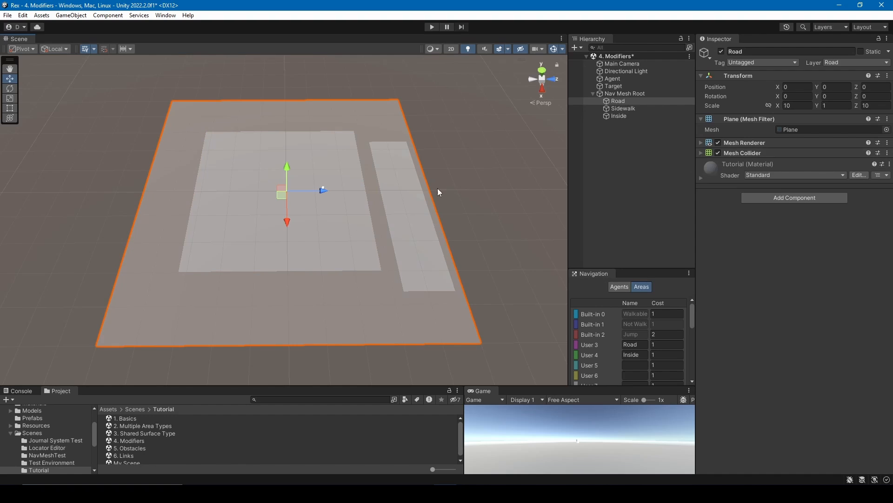
left_click(414, 196)
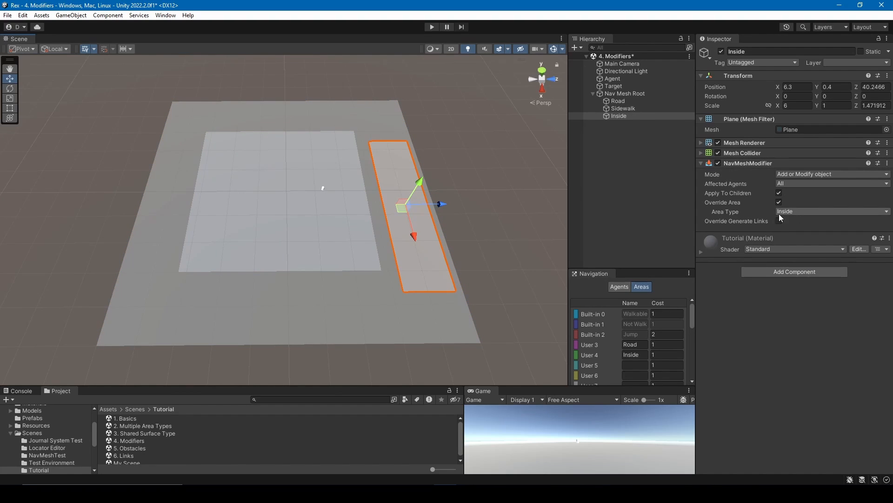
- Run the scene and move the Agent onto the Road at about X 34.8, Z 13.5
left_click(432, 28)
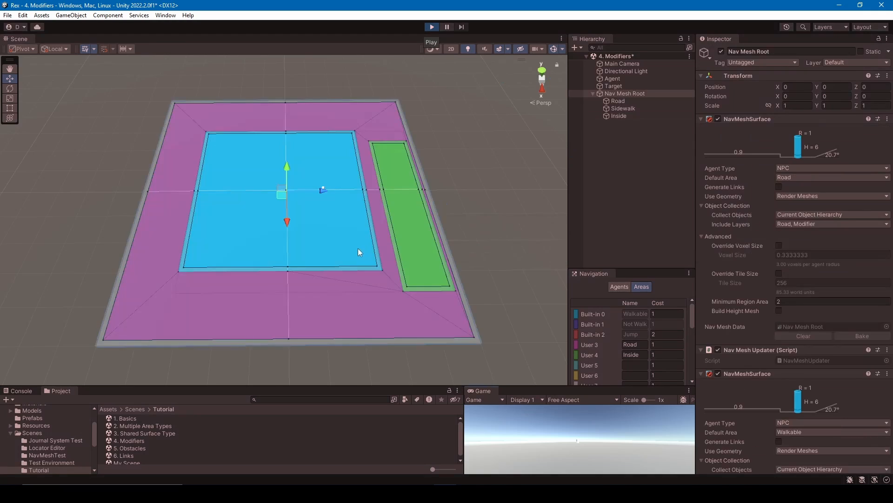
left_click(612, 78)
left_click_drag(322, 192, 333, 287)
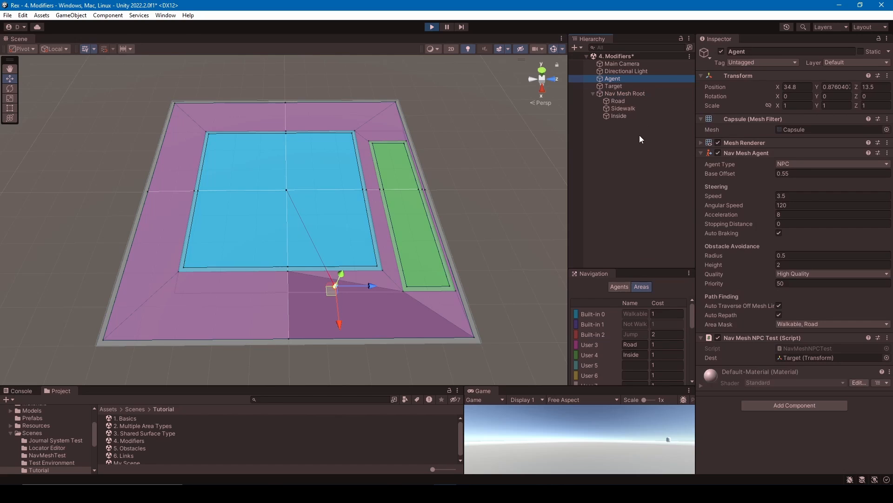
- Review the default area and included layers of both NavMeshSurface components on the Nav Mesh Root
left_click(633, 93)
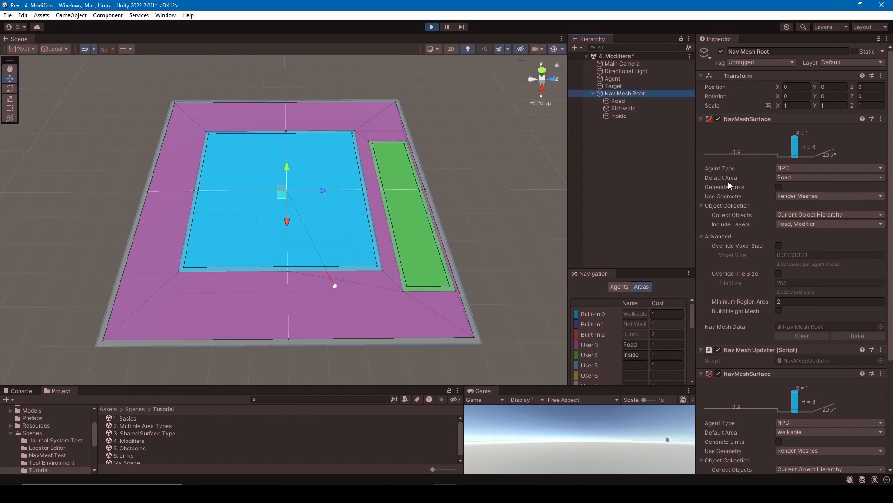
scroll(747, 330, "down", 5)
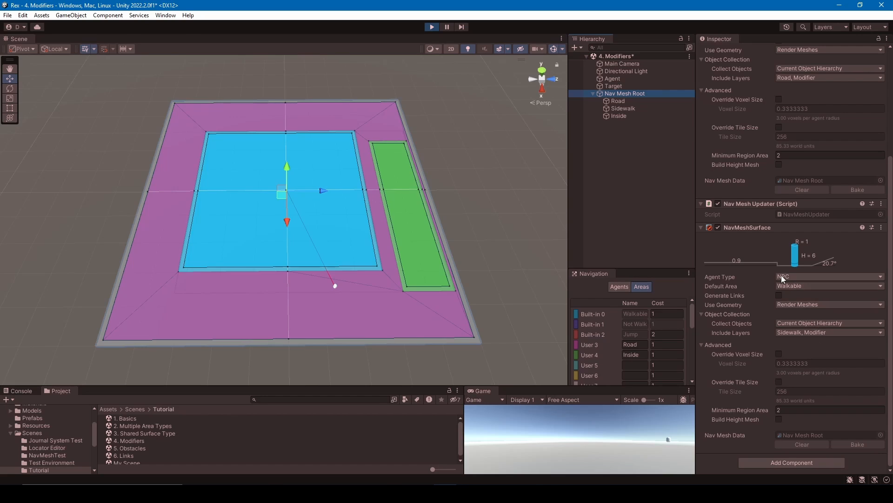
scroll(775, 298, "up", 1)
scroll(739, 274, "up", 1)
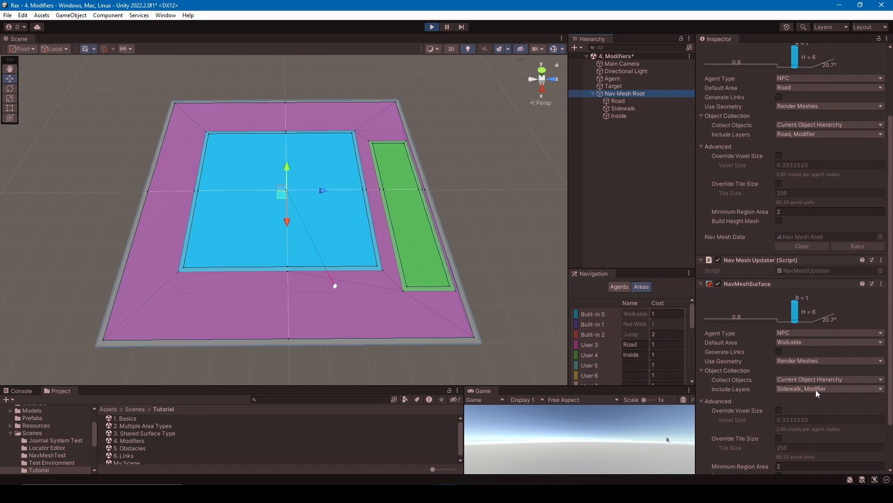
- Check the layer and area type of the Sidewalk and Inside planes against the Nav Mesh Root's surfaces
left_click(303, 212)
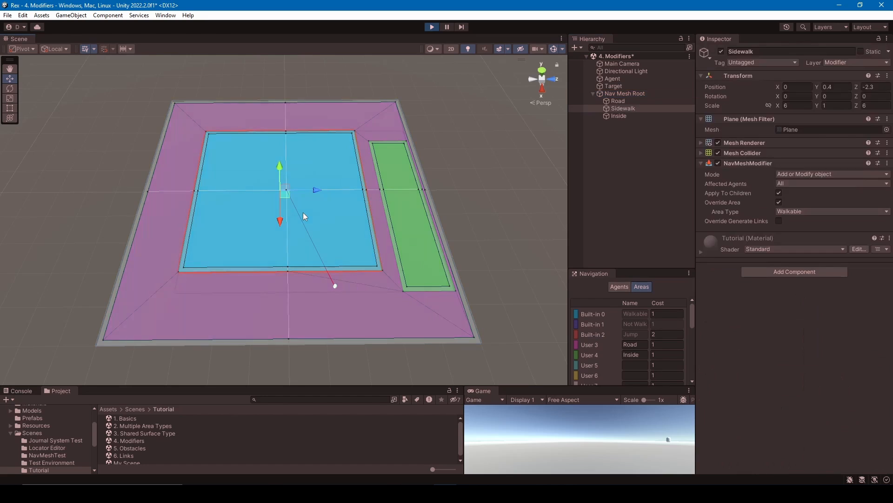
left_click(630, 109)
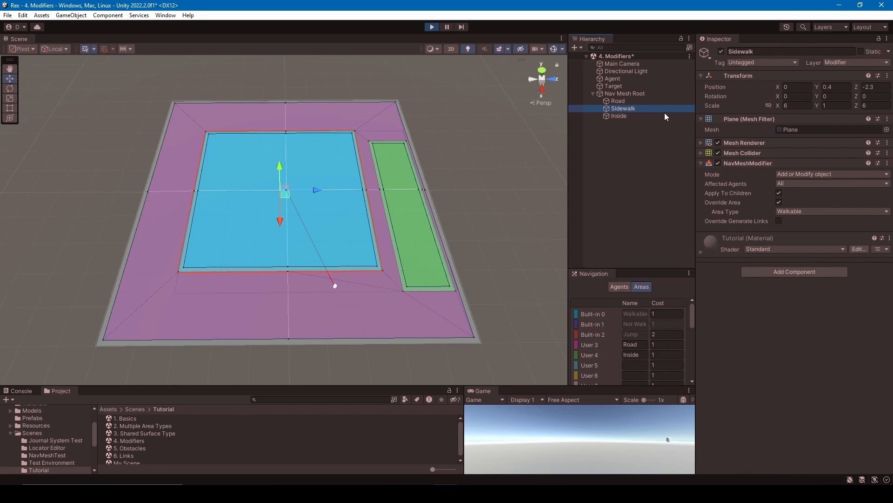
left_click(650, 115)
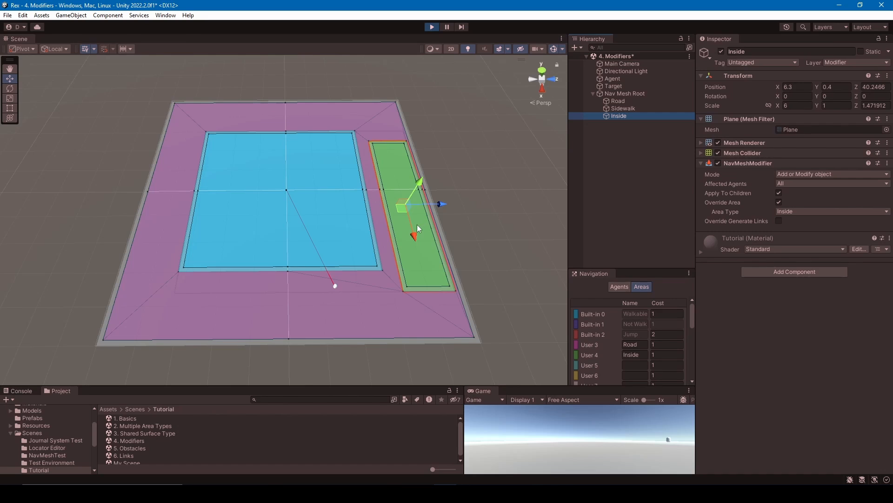
left_click(309, 224)
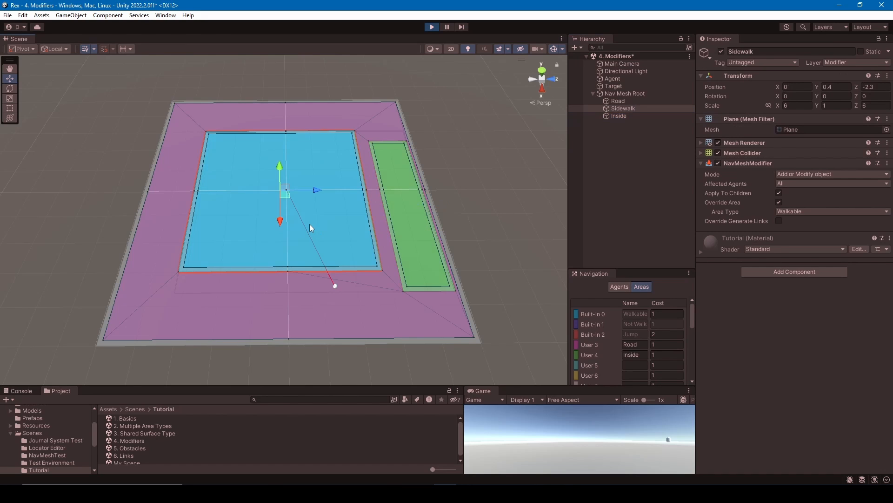
left_click(415, 225)
left_click(373, 224)
scroll(786, 219, "down", 1)
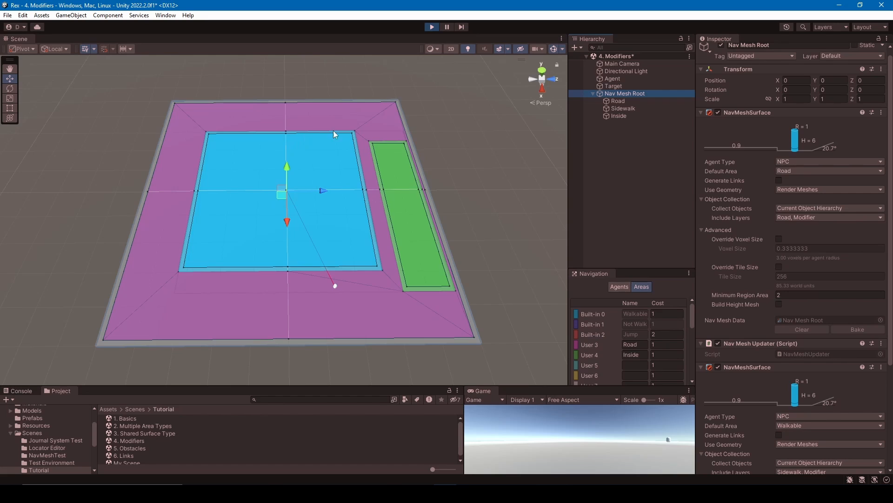
- Test the Agent's path from several Road spots and around the Inside area, leaving the Agent at about X 39.6, Z 16.8
left_click(613, 79)
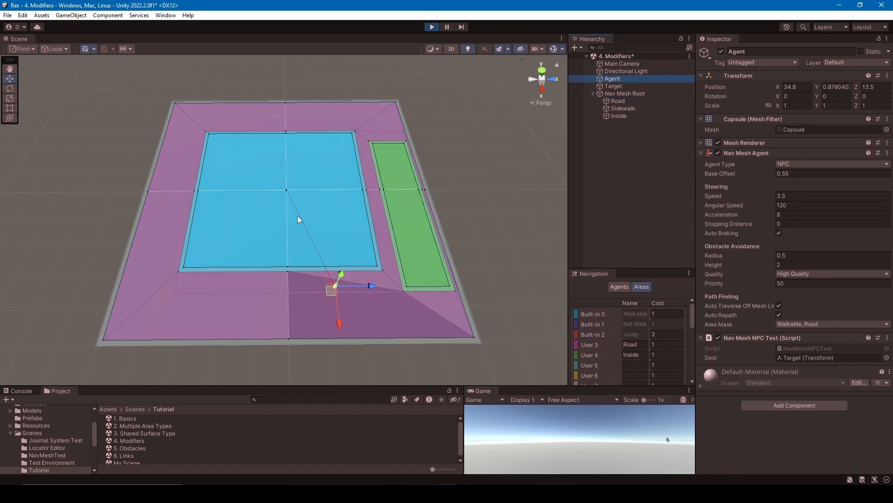
left_click_drag(338, 299, 299, 301)
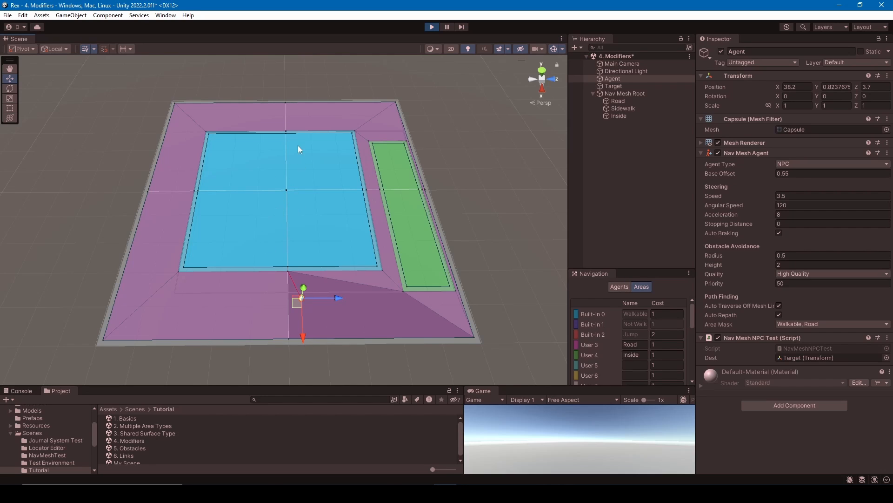
left_click_drag(298, 304, 389, 139)
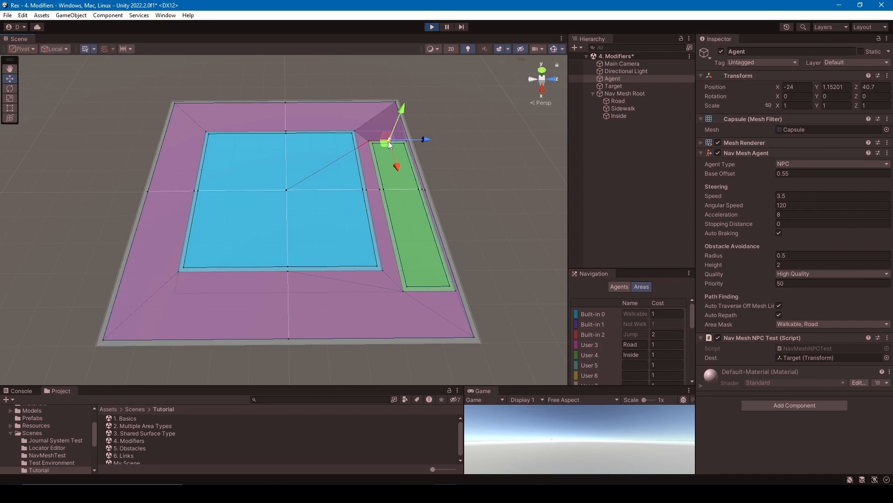
left_click_drag(386, 142, 418, 275)
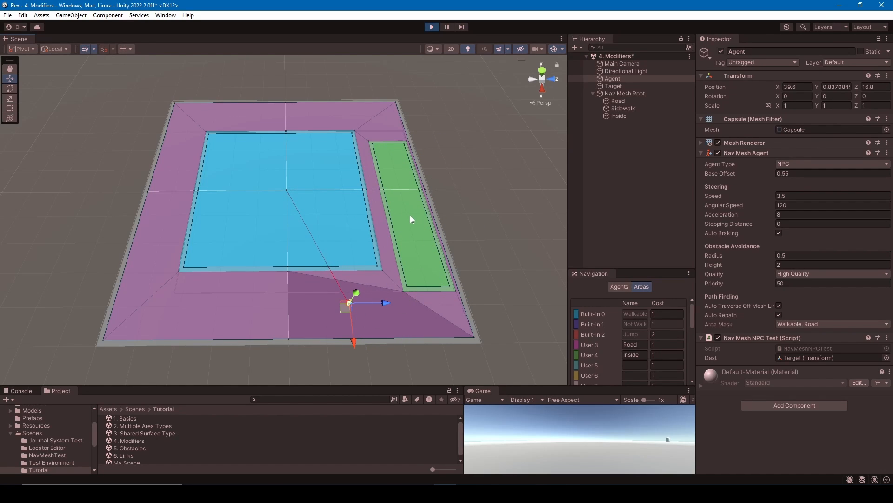
- Move the Sidewalk to about X 14.1, Z -12.4 and the Inside plane to about X 4.2, Z 34.1 in the running scene
left_click(257, 185)
left_click_drag(288, 208, 255, 227)
left_click(381, 235)
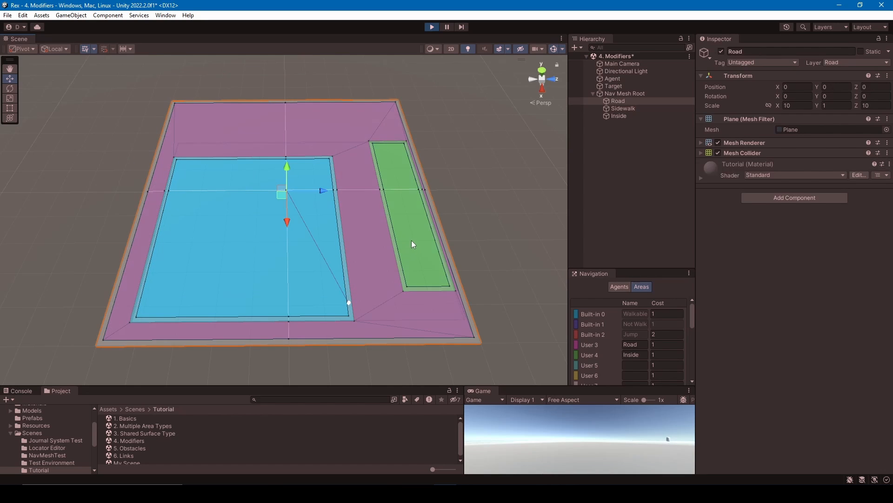
left_click(412, 243)
mouse_move(400, 211)
left_mouse_down()
mouse_move(372, 233)
mouse_move(341, 235)
mouse_move(347, 200)
mouse_move(329, 159)
mouse_move(319, 199)
mouse_move(349, 231)
mouse_move(319, 231)
mouse_move(370, 201)
mouse_move(350, 219)
mouse_move(381, 226)
mouse_move(380, 189)
mouse_move(433, 185)
mouse_move(465, 190)
mouse_move(479, 217)
mouse_move(423, 227)
mouse_move(393, 203)
mouse_move(379, 181)
mouse_move(385, 166)
mouse_move(384, 227)
mouse_move(384, 210)
left_mouse_up()
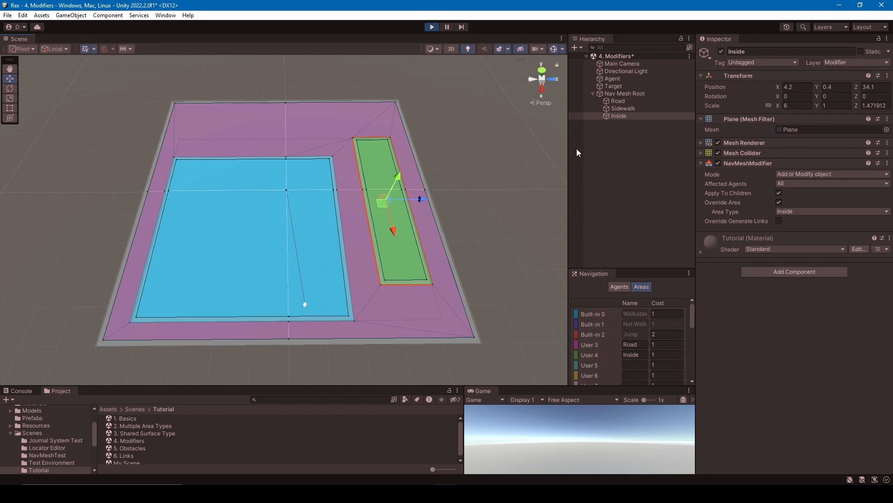
- Compare the layers included by the Nav Mesh Root's surfaces with the layer assigned to the Sidewalk
left_click(622, 94)
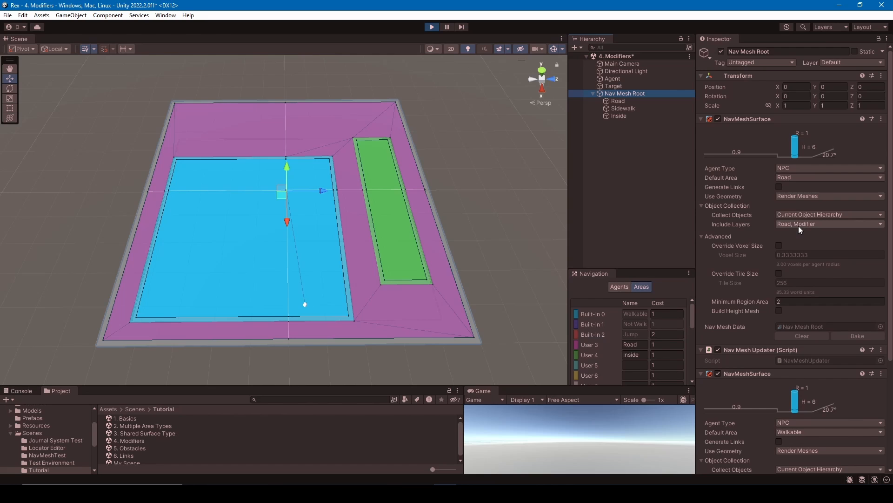
left_click(626, 108)
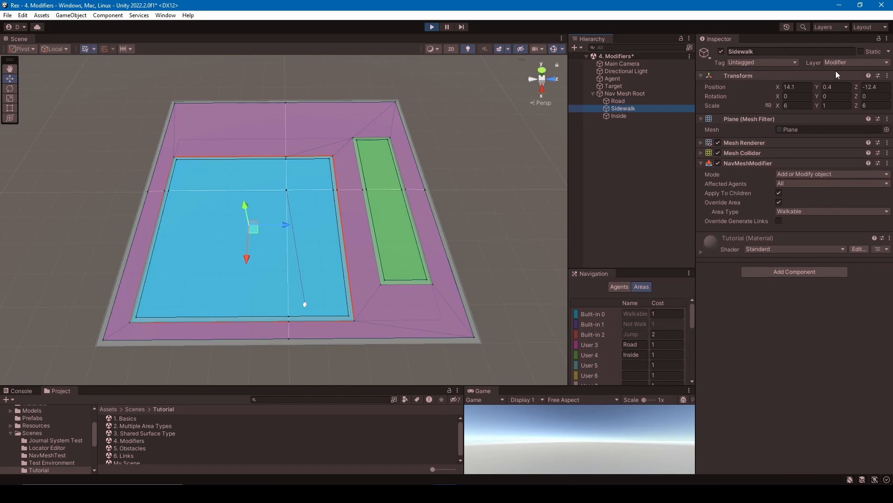
left_click(619, 94)
scroll(796, 351, "down", 10)
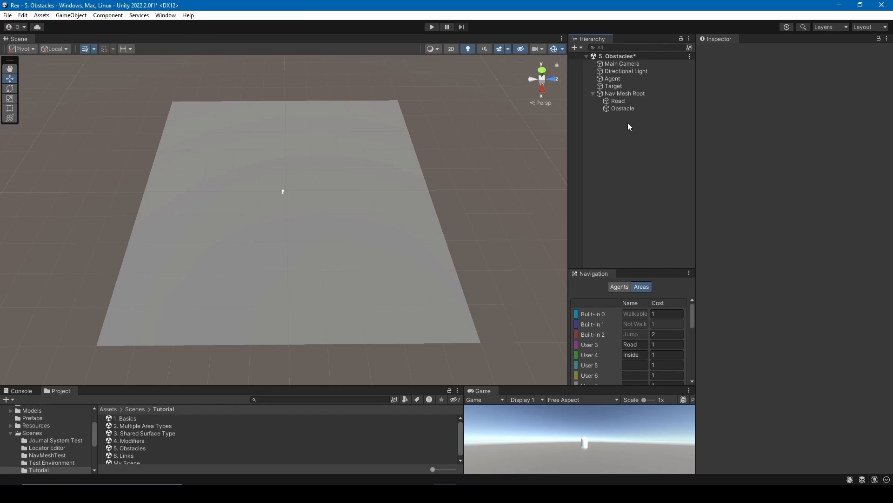
- Review both NavMeshSurface components on the Nav Mesh Root of the 5. Obstacles scene
left_click(642, 95)
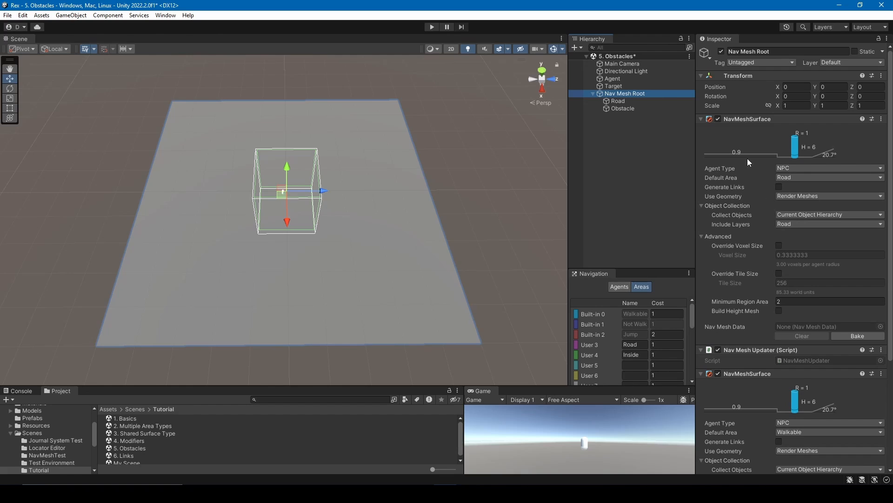
scroll(792, 311, "down", 5)
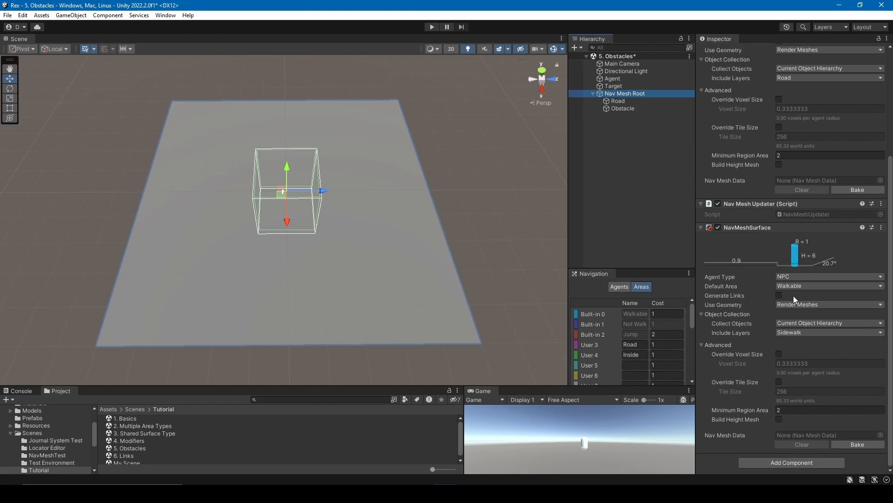
scroll(775, 177, "up", 3)
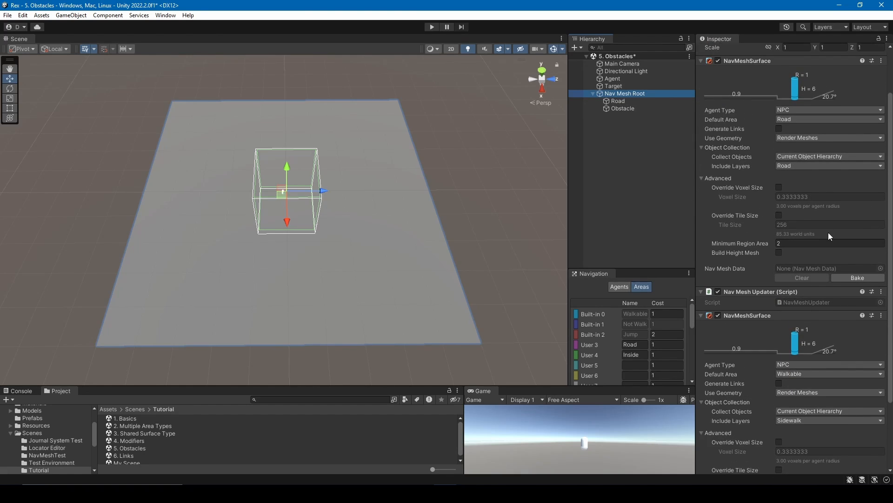
scroll(752, 203, "up", 2)
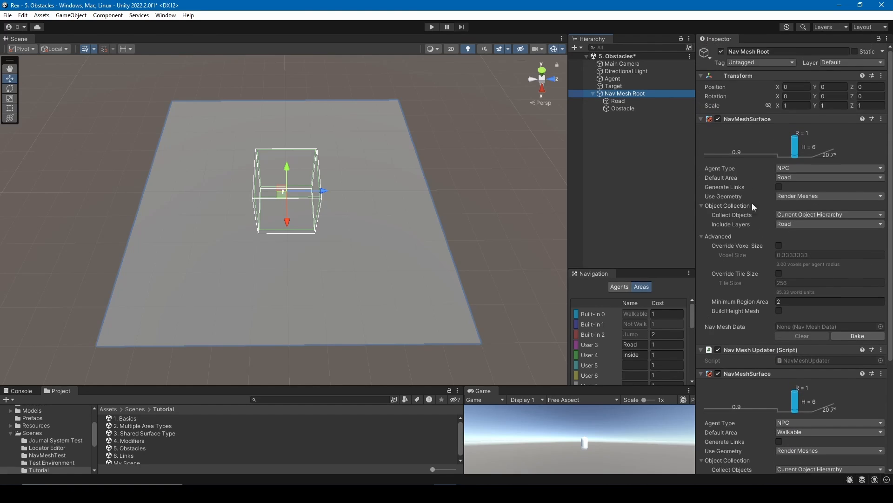
- Inspect the Road, Obstacle, Agent and Target objects, including the Obstacle's Nav Mesh Obstacle settings
left_click(623, 100)
left_click(631, 111)
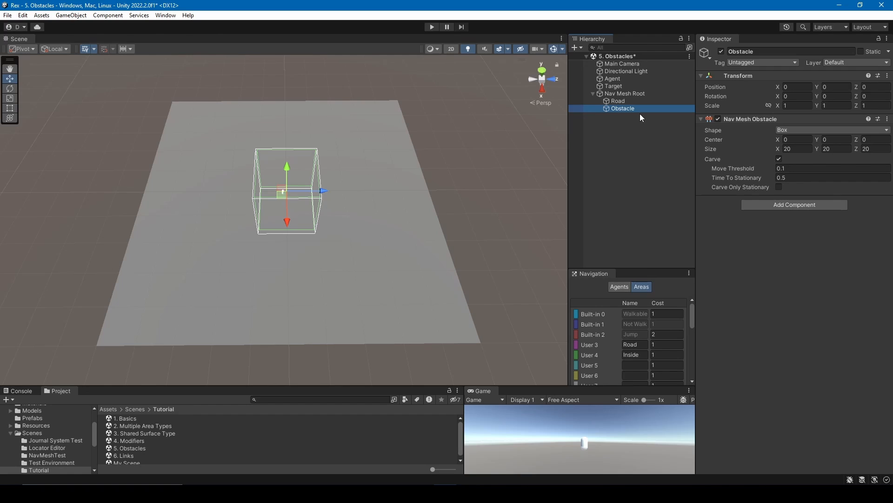
left_click(621, 80)
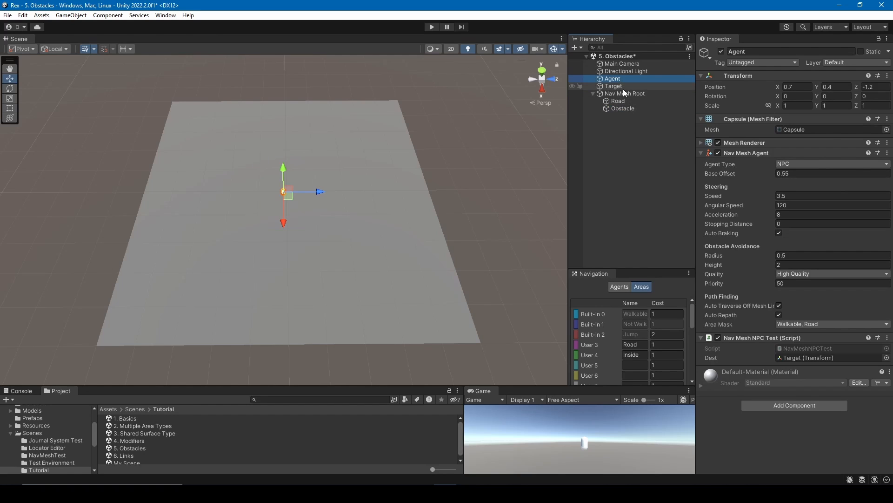
left_click(622, 88)
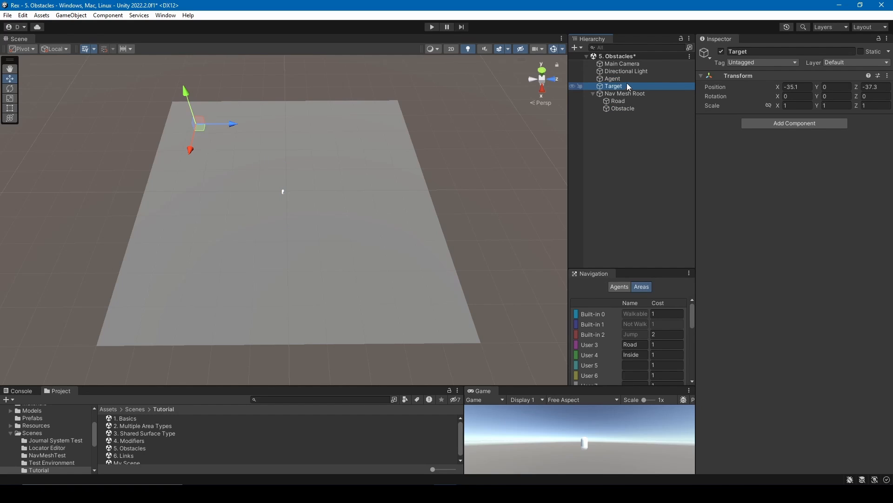
left_click(621, 80)
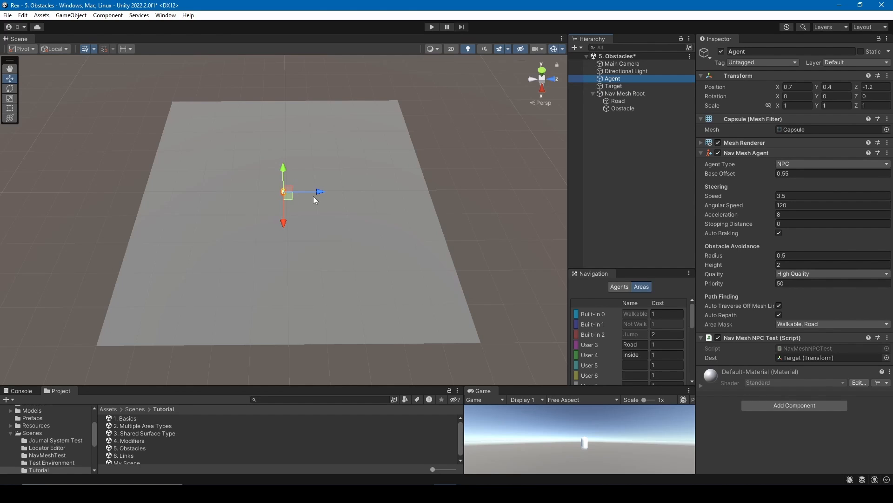
left_click(630, 108)
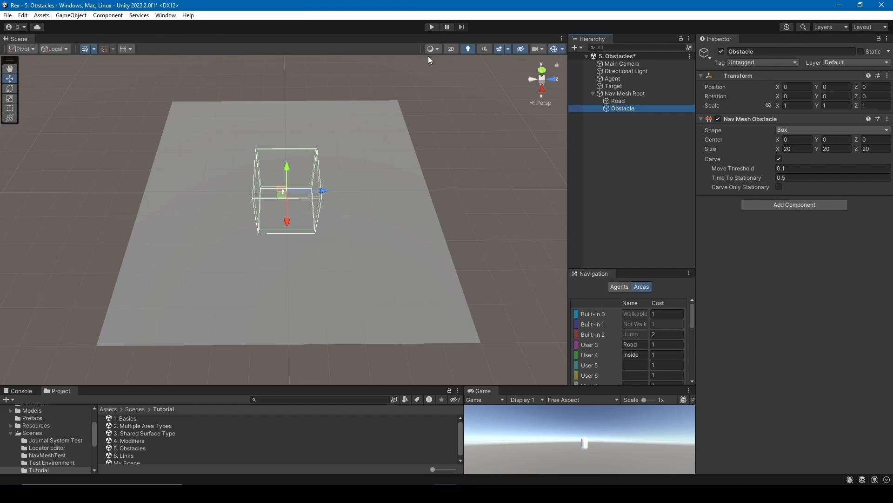
- Run the scene and move the Agent around the obstacle to about X 23.1, Z 2.6 to test its path
left_click(432, 27)
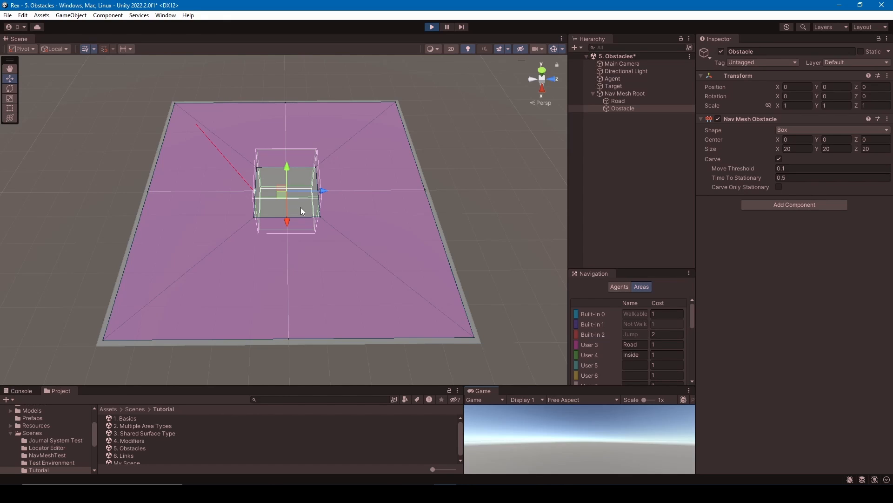
left_click(610, 167)
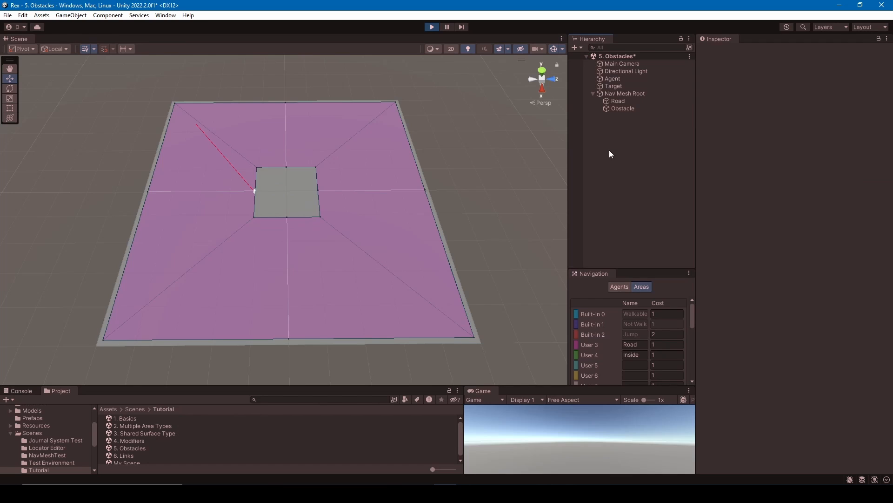
left_click(615, 79)
left_click_drag(261, 191, 324, 209)
left_click_drag(260, 214, 306, 260)
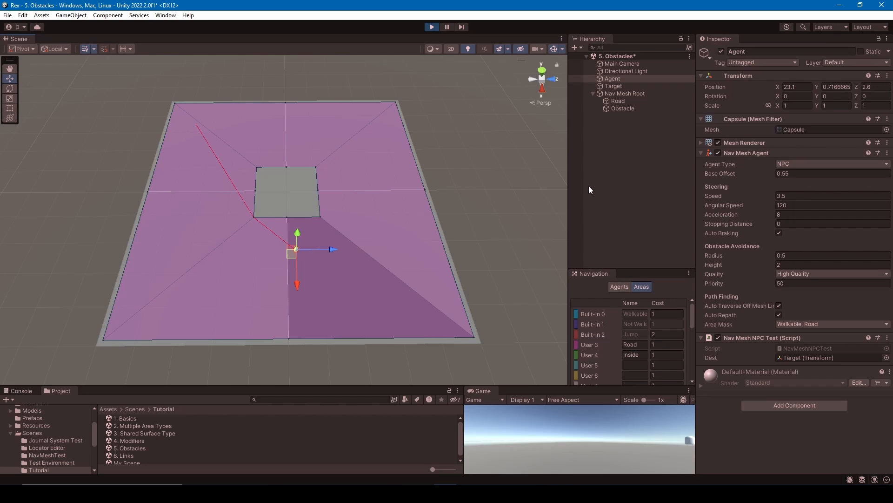
- Resize the Obstacle's box to about X 13.71, Z 58.9 and move the Target to about X -37.9, Z -7.2
left_click(637, 100)
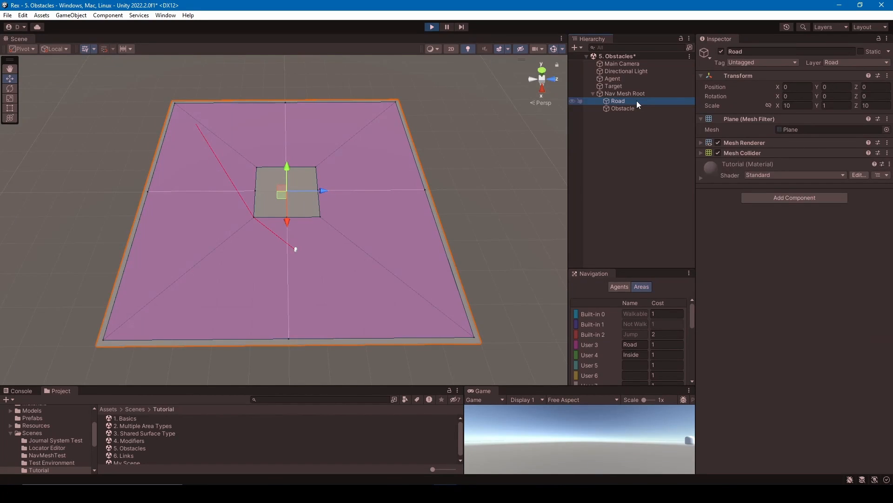
left_click(659, 109)
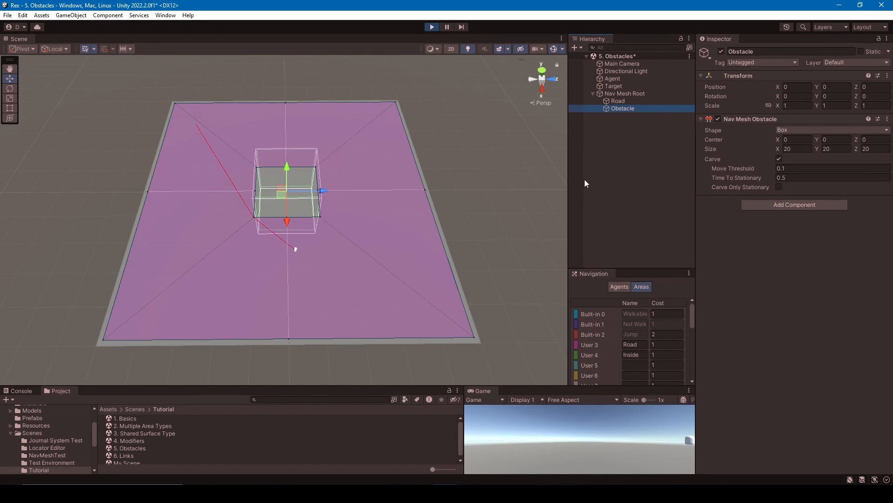
left_click_drag(780, 153, 703, 148)
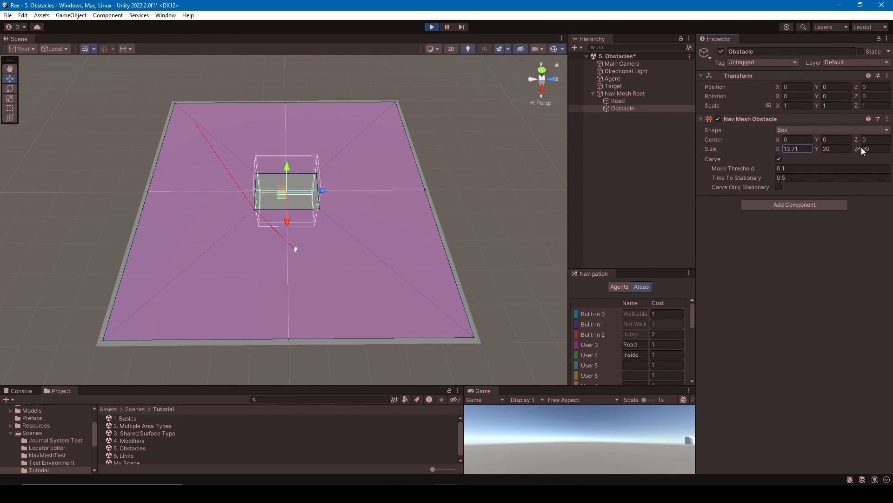
left_click_drag(862, 150, 119, 159)
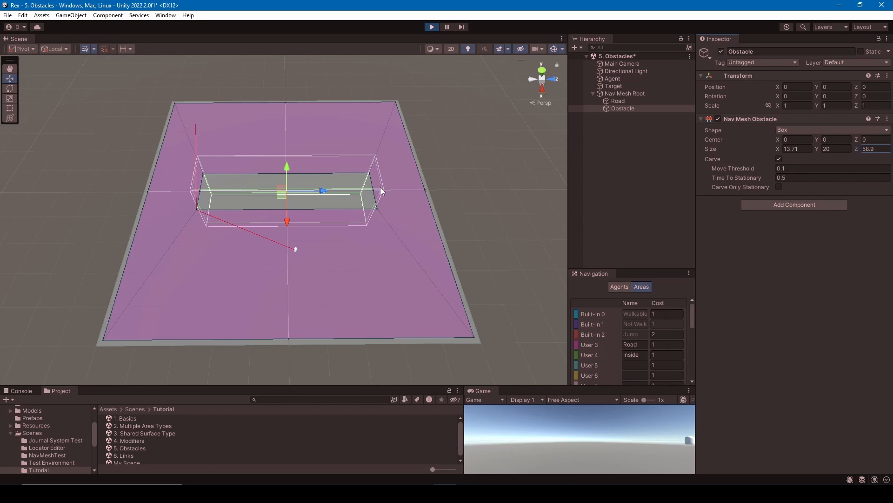
left_click(195, 126)
left_click_drag(194, 132, 273, 129)
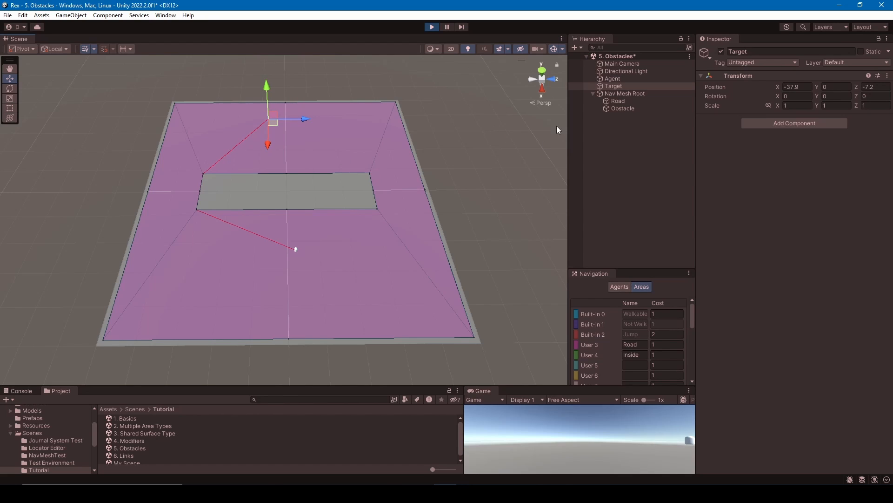
- Turn off Carve on the Obstacle and move the Agent to about X 33.6, Z 19.4 to test its path
left_click(639, 108)
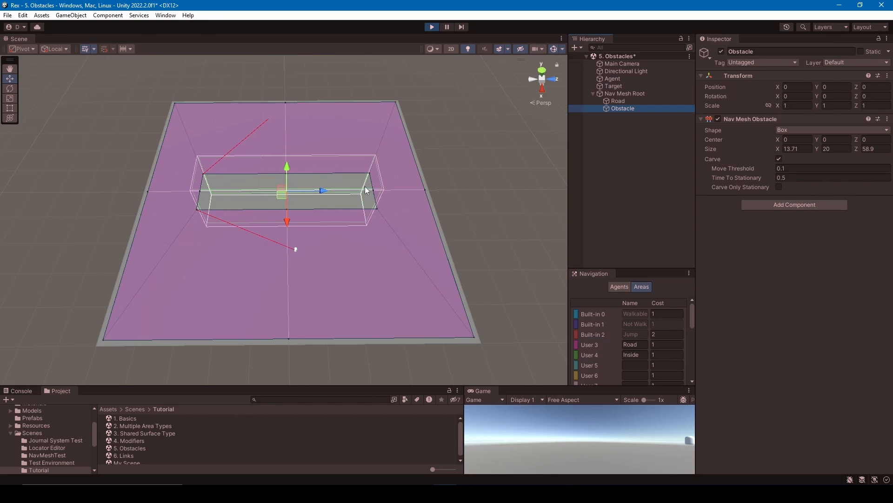
left_click(780, 160)
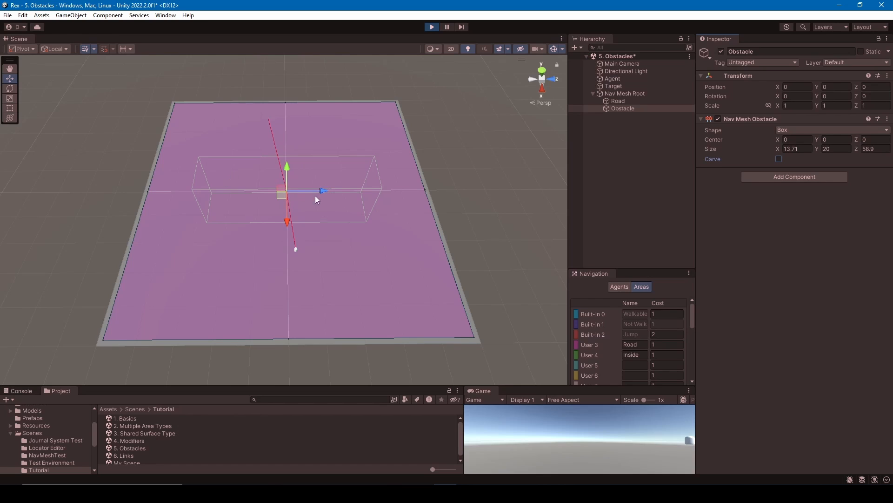
left_click(621, 79)
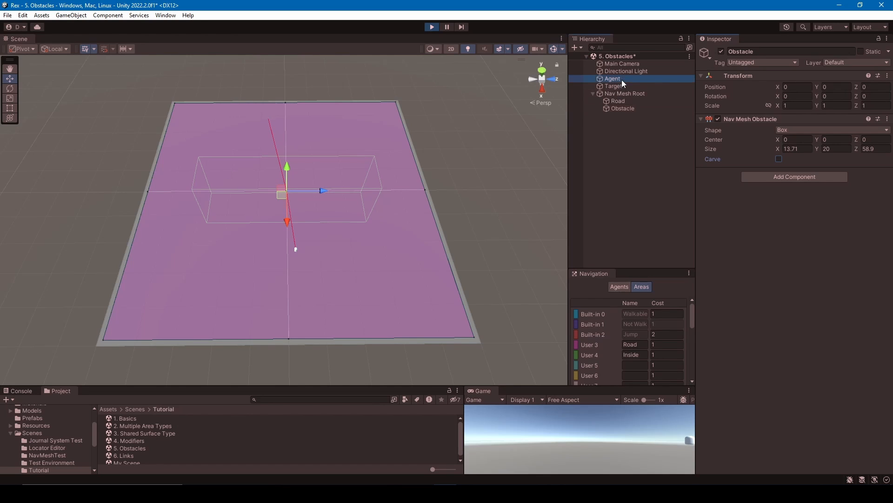
left_click_drag(321, 257, 349, 285)
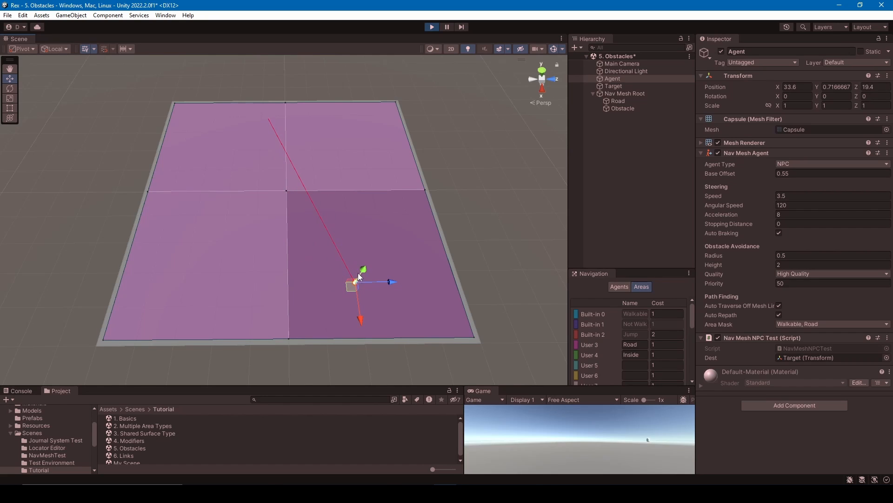
- Enable Carve and Carve Only Stationary on the Obstacle, and move it to about X 4.2, Z 4 to test carving
left_click(623, 109)
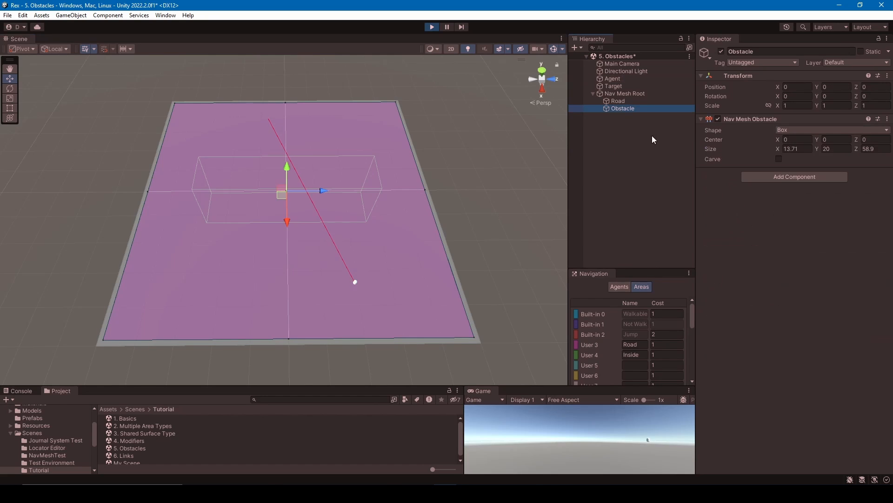
left_click(779, 160)
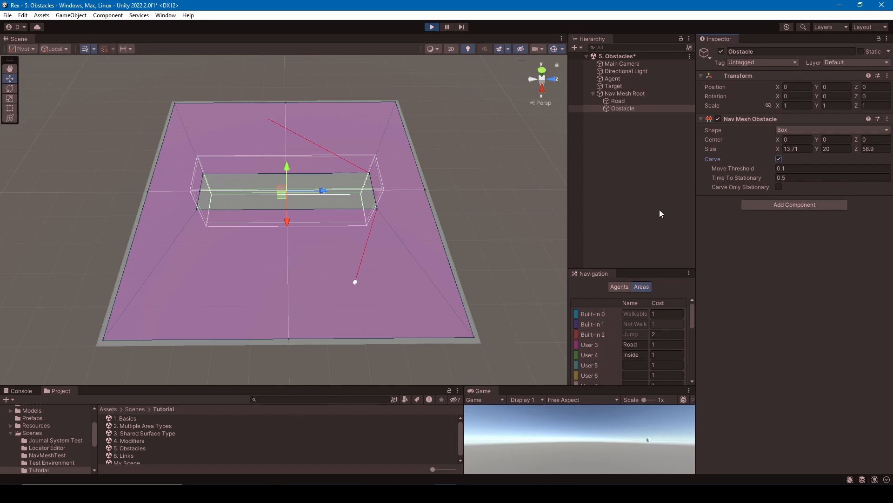
left_click(778, 187)
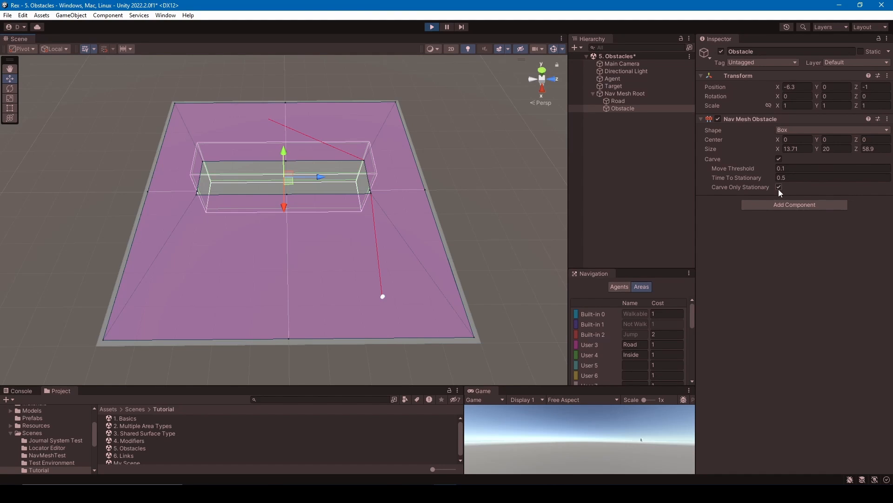
left_click_drag(292, 186, 306, 208)
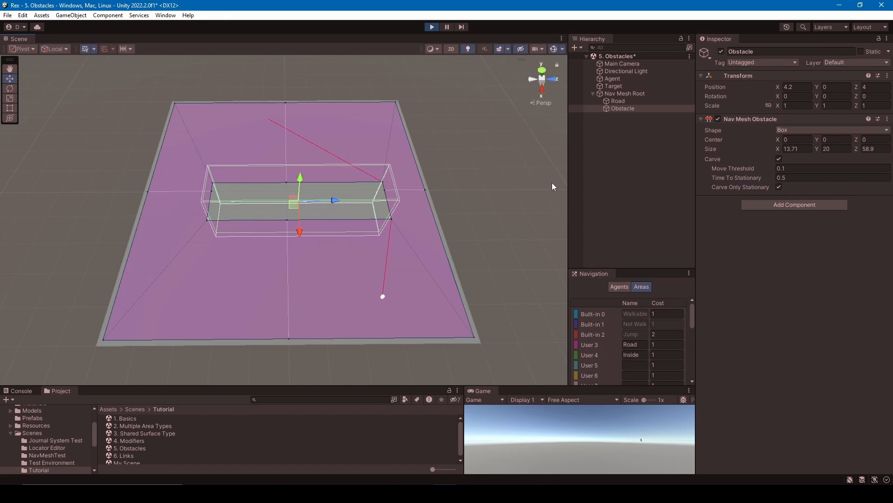
- Test the Obstacle's carving with Time To Stationary at 5.96, then 0.6, and Move Threshold at about 3.85, moving the Obstacle after each change
left_click_drag(735, 175, 671, 187)
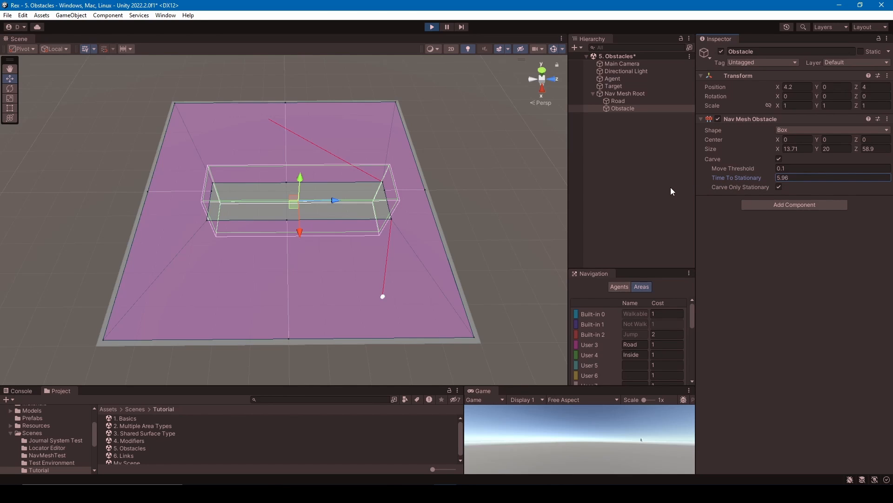
mouse_move(295, 205)
left_mouse_down()
mouse_move(303, 211)
mouse_move(275, 256)
mouse_move(296, 188)
mouse_move(268, 208)
mouse_move(321, 204)
mouse_move(274, 178)
mouse_move(268, 228)
mouse_move(300, 200)
left_mouse_up()
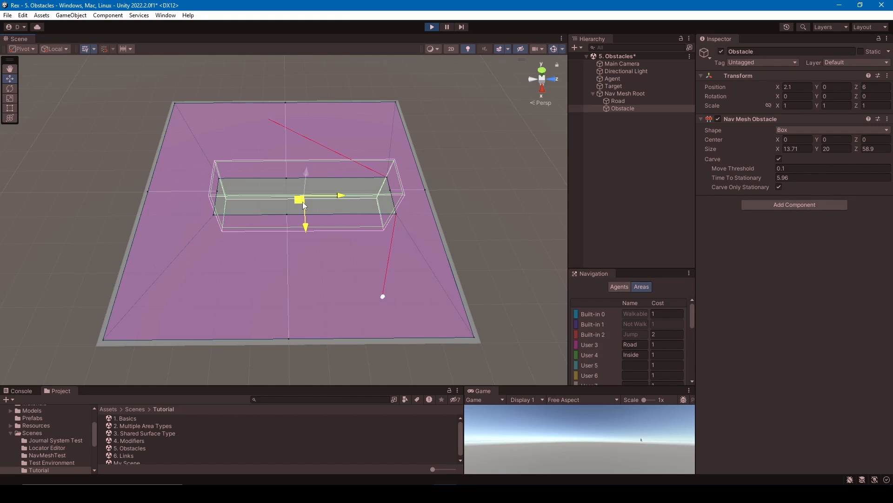
left_click_drag(755, 180, 728, 177)
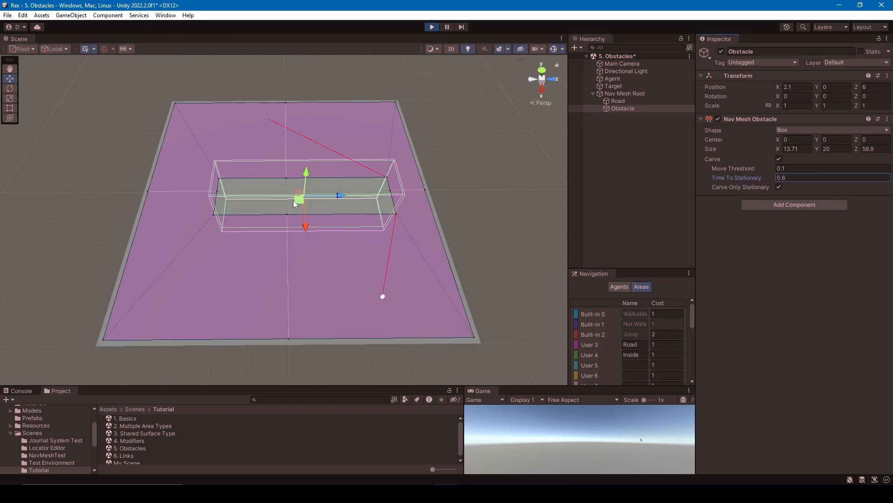
left_click_drag(293, 200, 282, 230)
left_click_drag(742, 172, 769, 171)
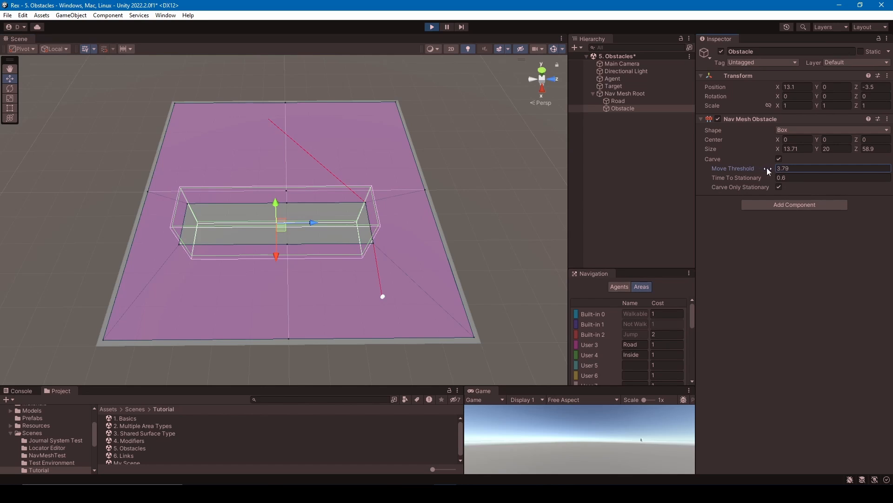
mouse_move(283, 231)
left_mouse_down()
mouse_move(319, 252)
mouse_move(299, 253)
mouse_move(319, 245)
mouse_move(286, 186)
mouse_move(336, 244)
mouse_move(247, 210)
mouse_move(314, 192)
mouse_move(276, 240)
mouse_move(296, 206)
mouse_move(275, 234)
mouse_move(294, 233)
mouse_move(267, 217)
mouse_move(275, 220)
left_mouse_up()
- Turn off Carve Only Stationary and then Carve on the Obstacle, moving it across the Road after each change
left_click(779, 187)
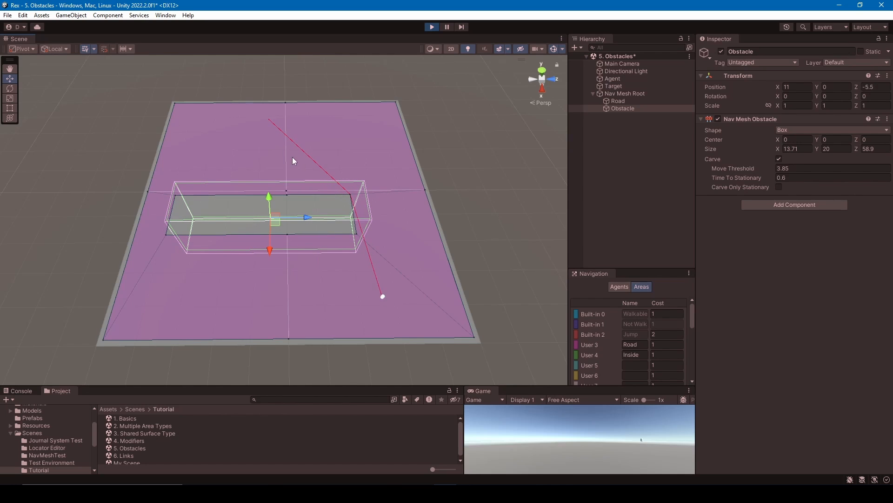
left_click_drag(276, 221, 290, 203)
left_click(779, 159)
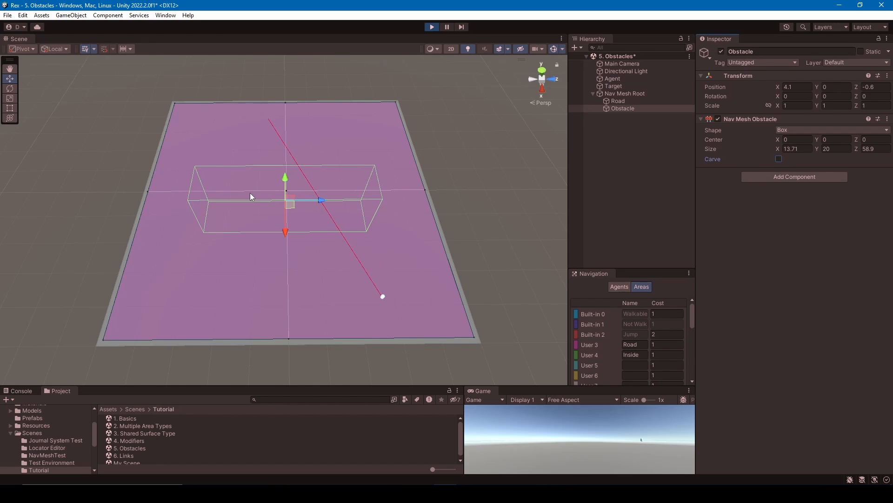
left_click_drag(290, 203, 370, 136)
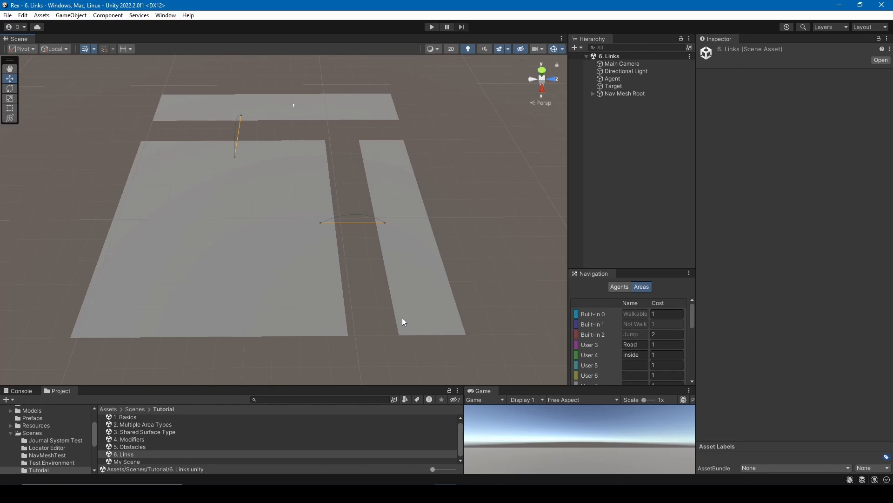
- Run the 6. Links scene and examine the NavMeshLink settings of the Link between the Sidewalk and the large road
key("ctrl+p")
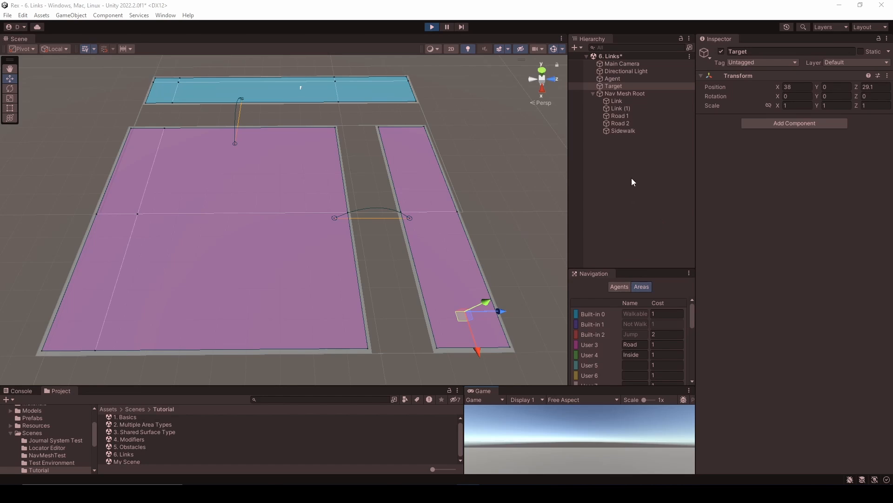
left_click(633, 102)
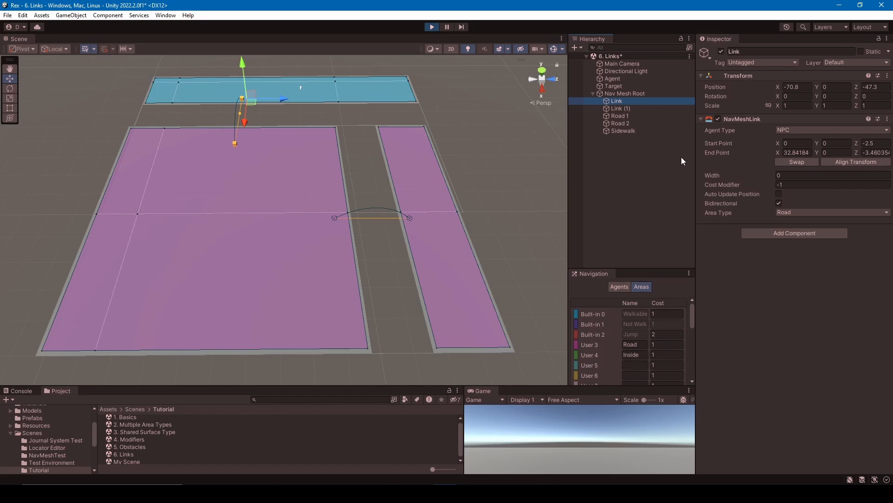
left_click(700, 168)
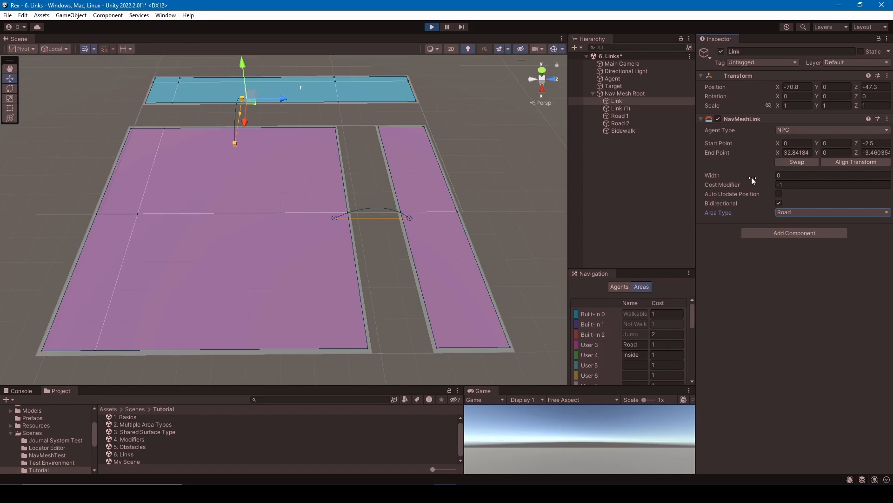
left_click_drag(752, 177, 736, 180)
- Move the Agent along the Sidewalk to about X -77, Z -37.2 and check the Target's position and the Agent's settings
left_click(612, 79)
left_click(613, 79)
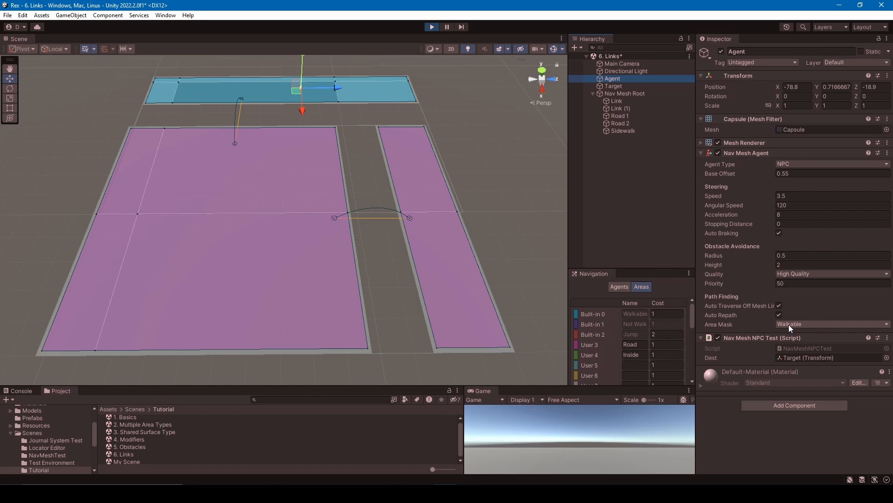
left_click_drag(299, 94, 314, 125)
left_click_drag(414, 78, 264, 99)
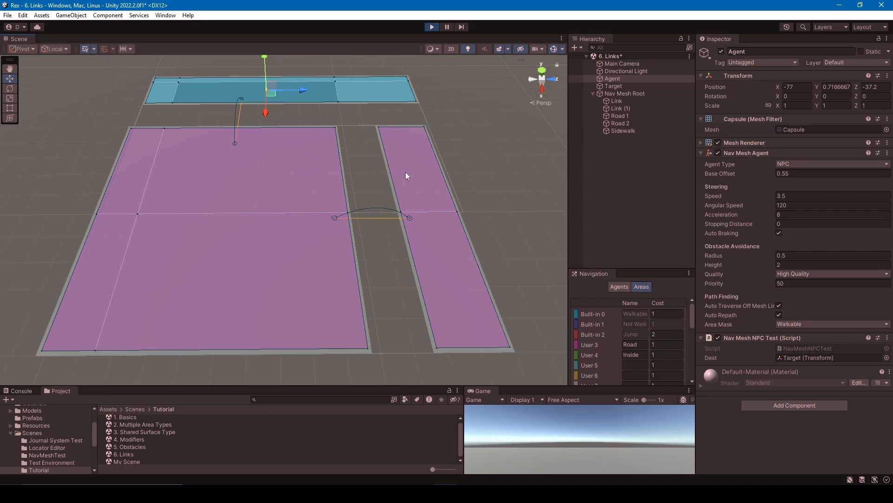
left_click(624, 86)
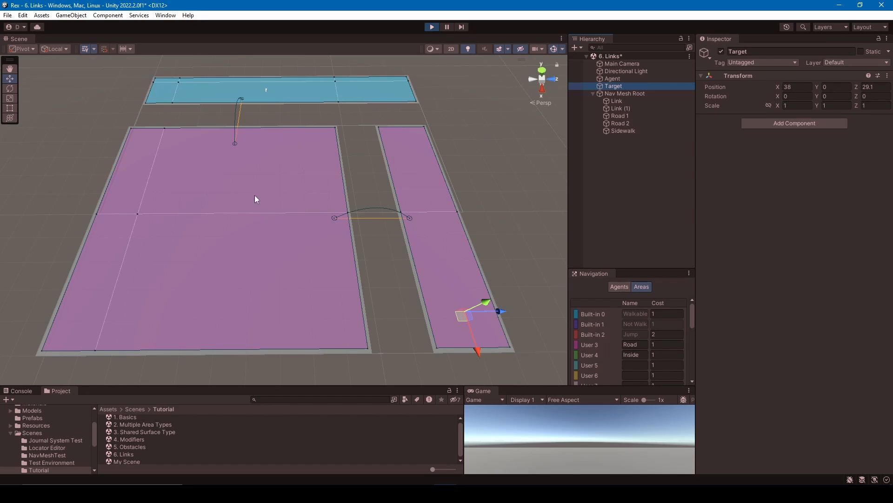
left_click(622, 80)
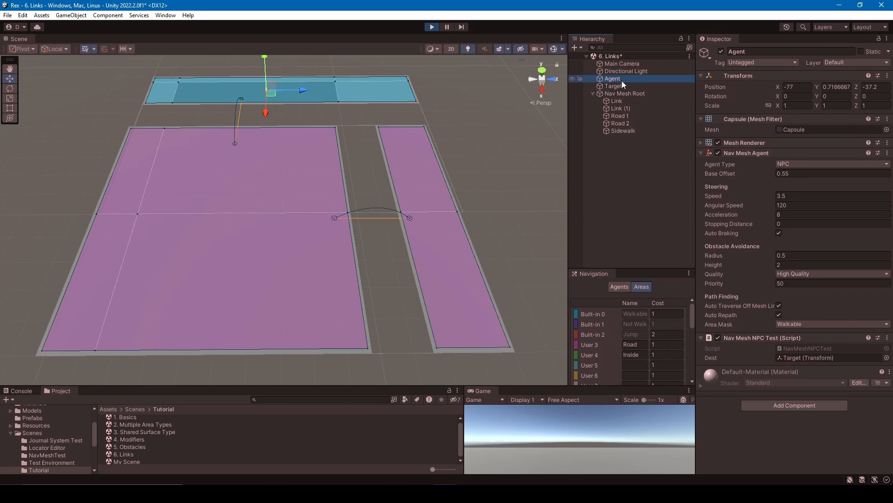
- Add Road to Walkable in the Agent's Area Mask so its path can cross the links to the Target
left_click(794, 324)
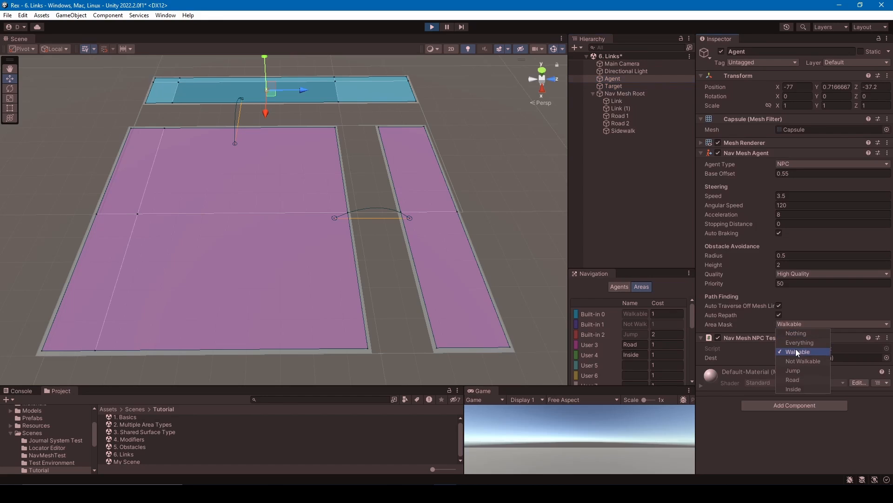
left_click(804, 379)
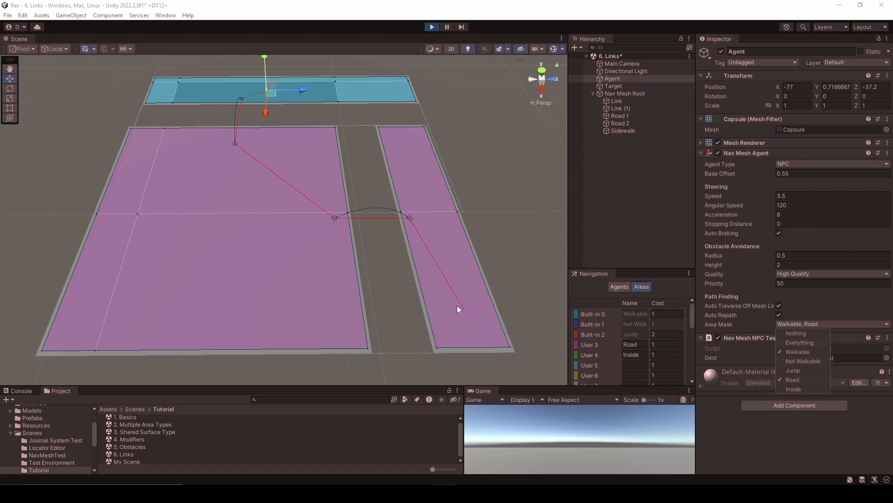
left_click(603, 169)
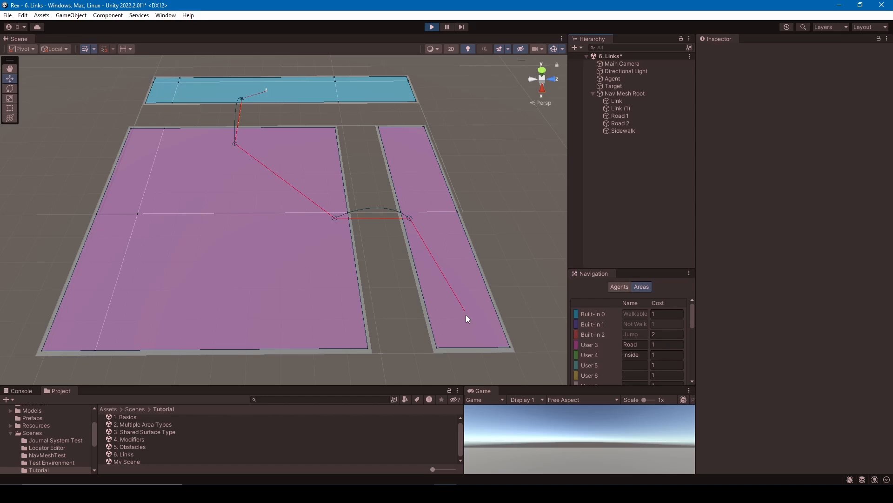
- Move the narrow road farther from the large one and extend Link (1)'s end point onto it
left_click(423, 194)
left_click_drag(463, 212, 495, 212)
left_click(403, 221)
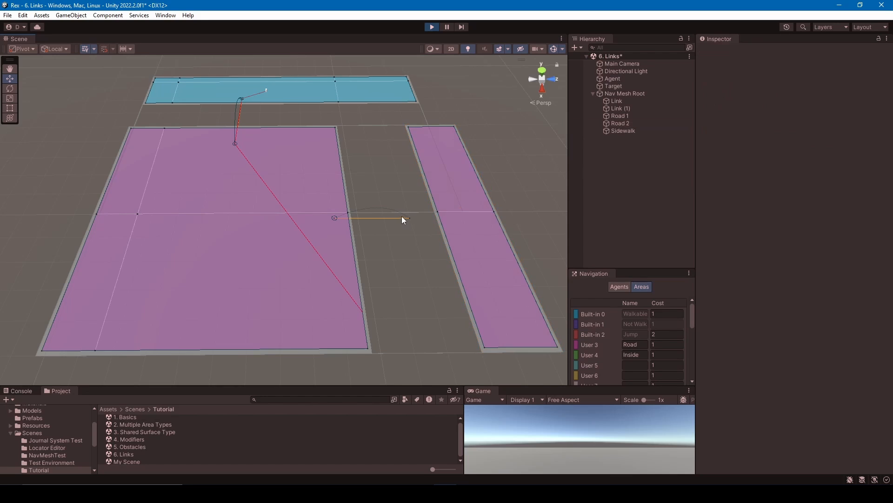
left_click(337, 218)
left_click(624, 109)
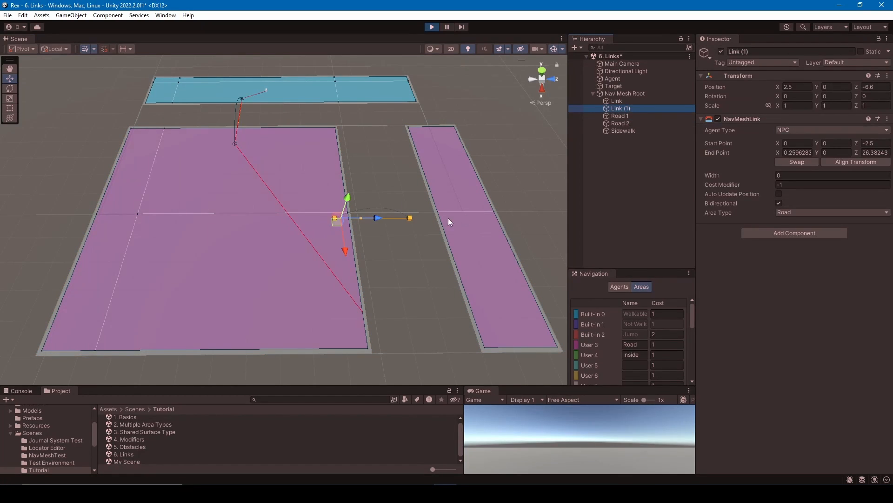
left_click_drag(410, 219, 476, 217)
- Move the Target onto the narrow road at about X 37.8, Z 42.7, and select the Link to the Sidewalk
left_click(600, 86)
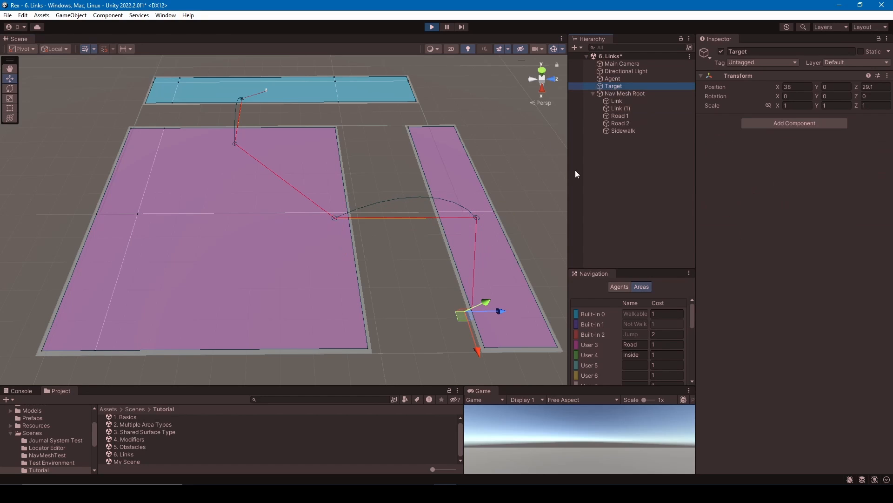
left_click_drag(459, 319, 506, 316)
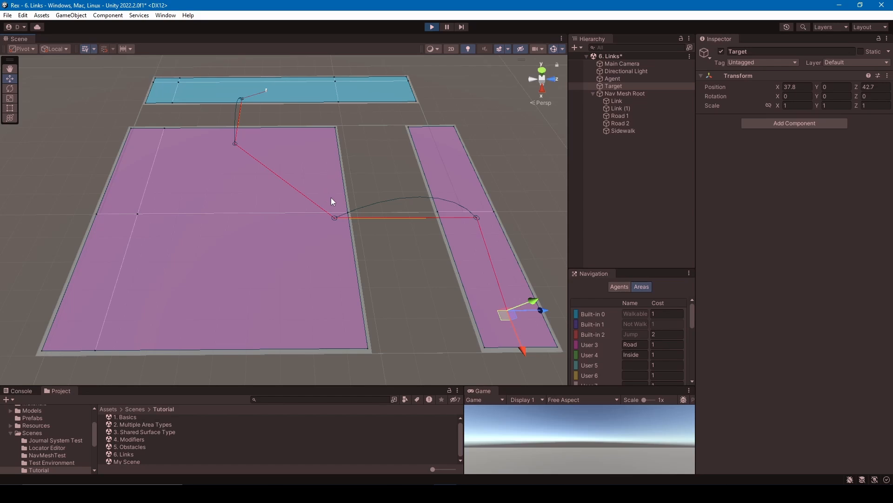
left_click(622, 102)
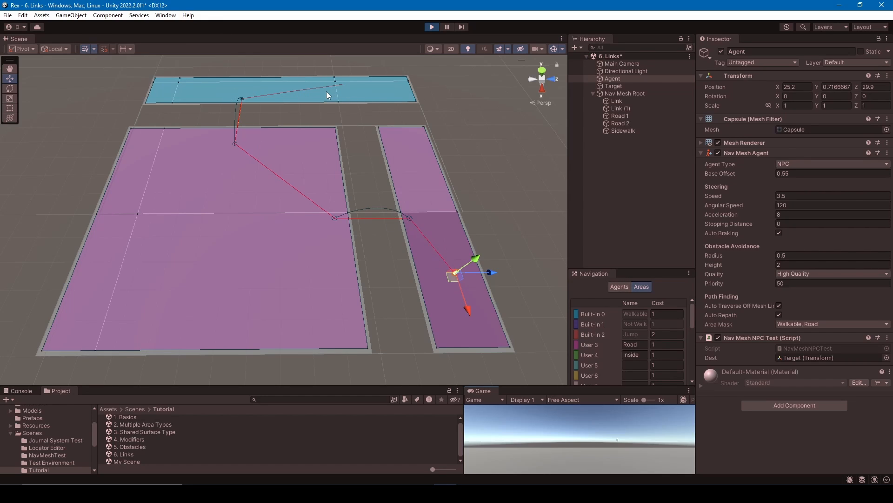
- Place the Target at about X -18.3, Z -25.5 and the Agent at about X 6.5, Z -41 on the large road
left_click(613, 86)
left_click_drag(347, 90, 289, 151)
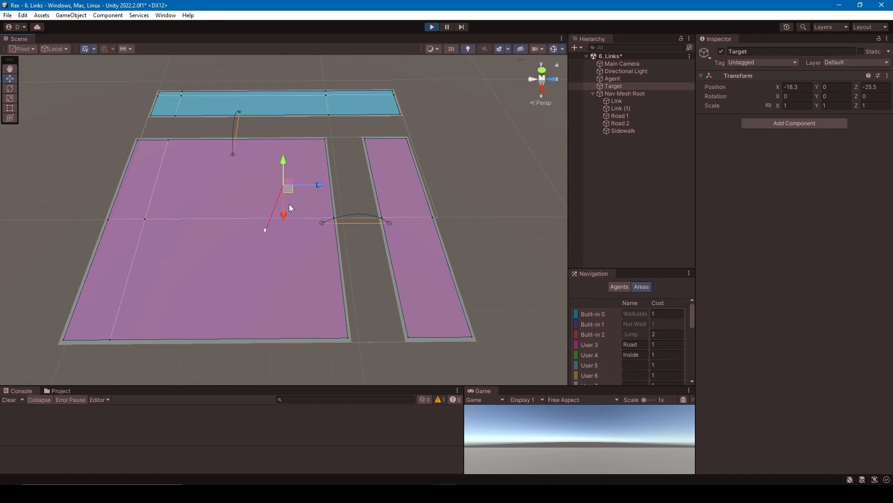
left_click(613, 79)
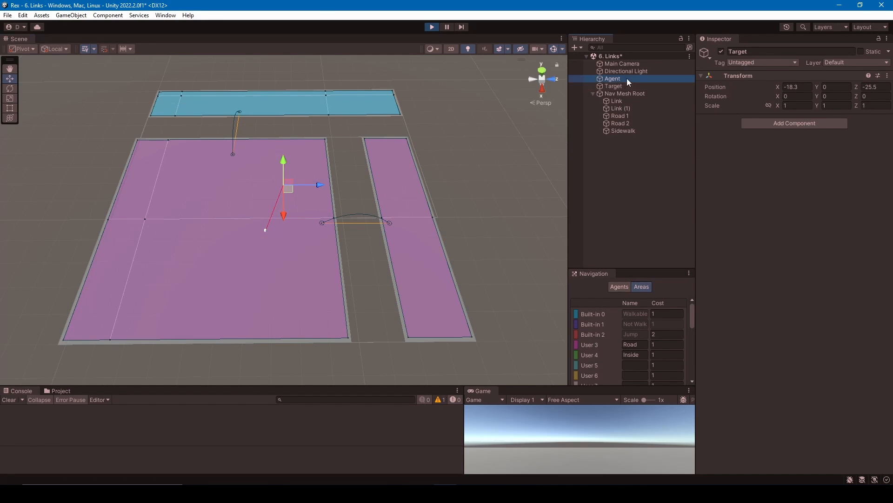
left_click_drag(266, 239, 250, 257)
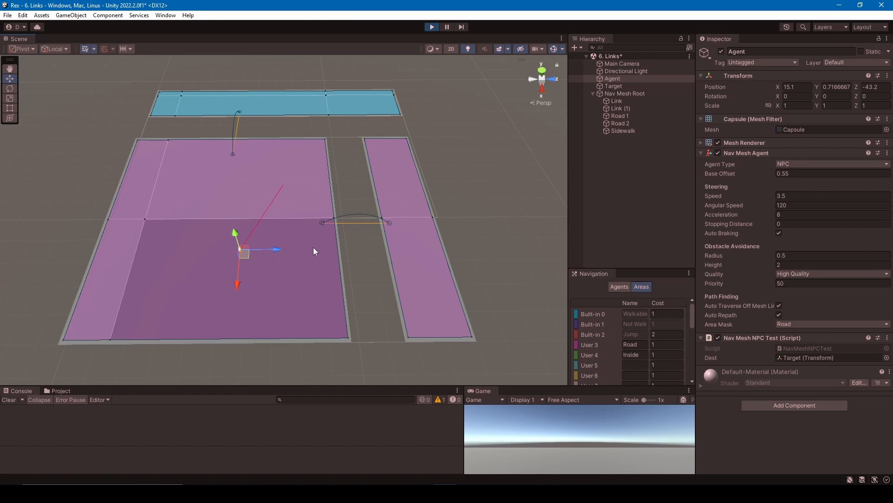
left_click_drag(248, 259, 254, 238)
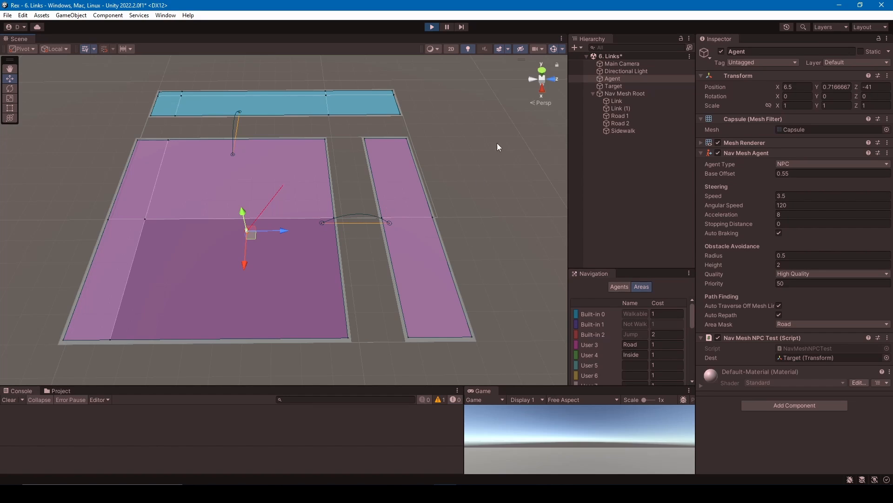
- Move the Agent to the large road's edge beside Link (1), at about X 3.3, Z -3.67
scroll(561, 147, "up", 2)
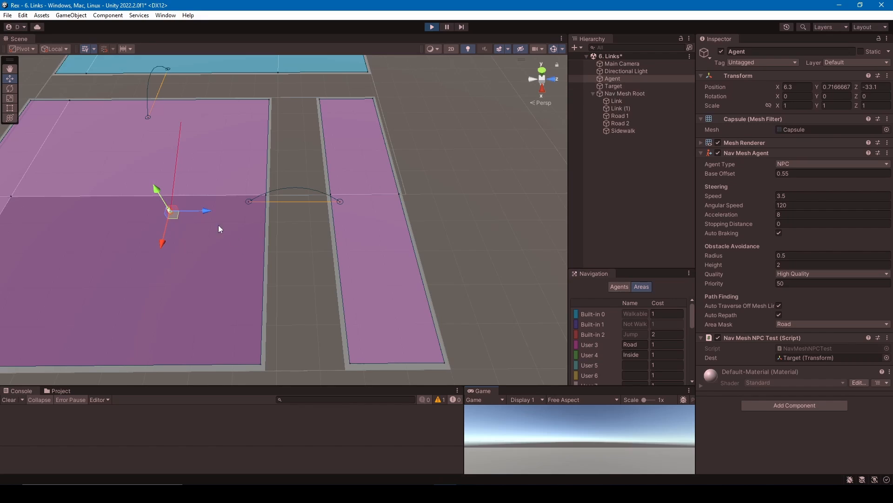
left_click_drag(176, 215, 261, 214)
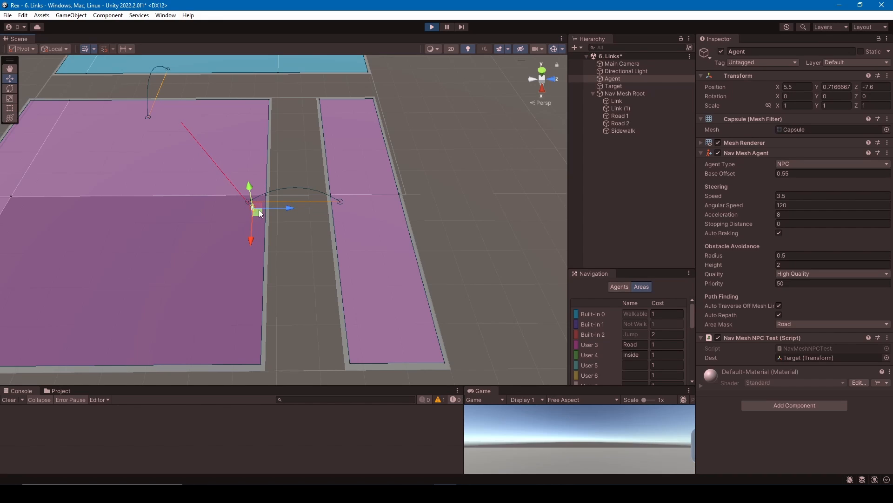
left_click_drag(259, 213, 278, 205)
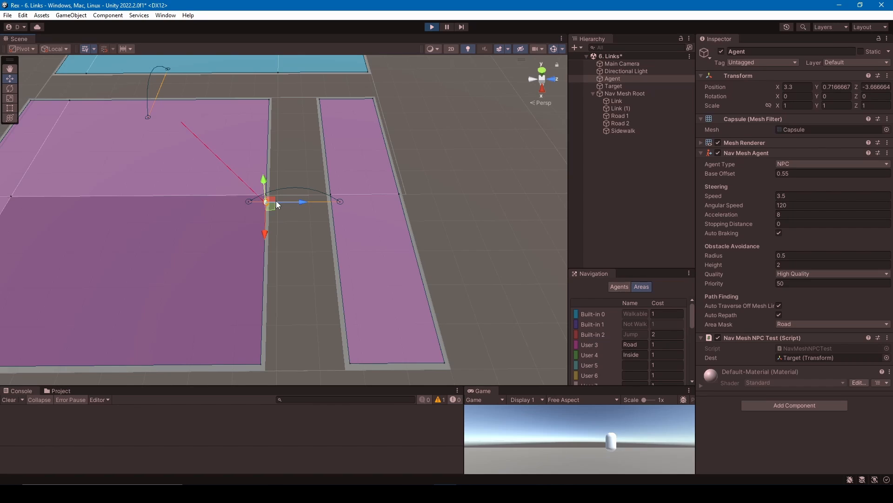
- Disable the Nav Mesh Agent, move the Agent to about Z 20.6 on the narrow road, then re-enable it and try moving it again
left_click(718, 154)
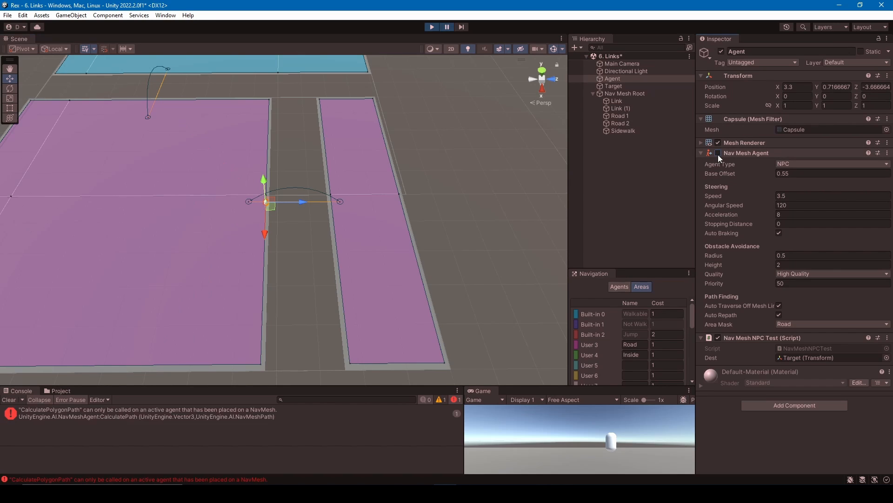
left_click_drag(271, 205, 348, 208)
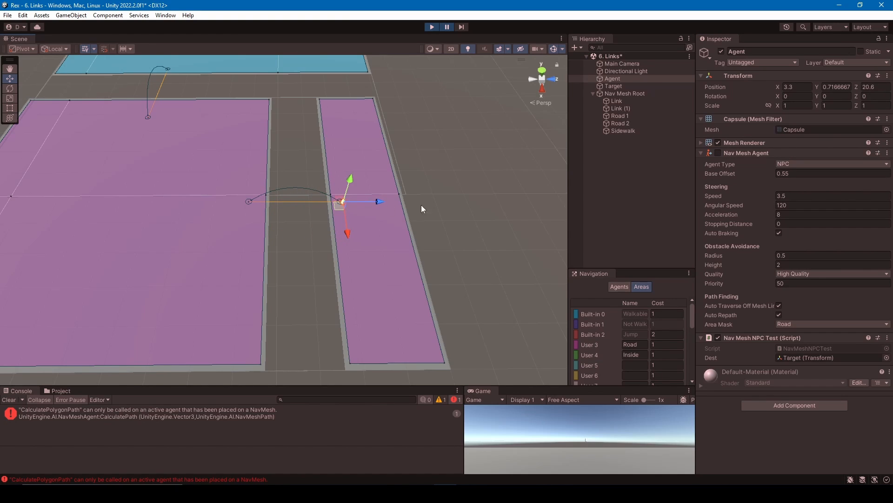
left_click(719, 153)
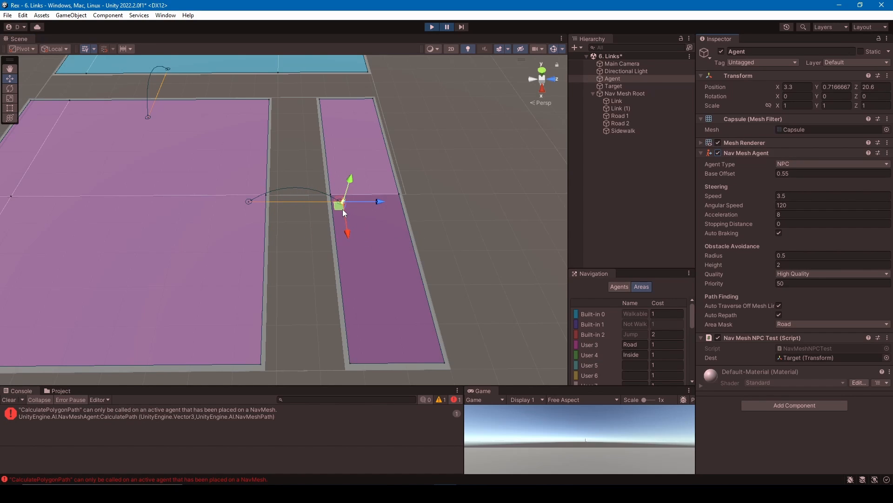
left_click_drag(343, 208, 327, 185)
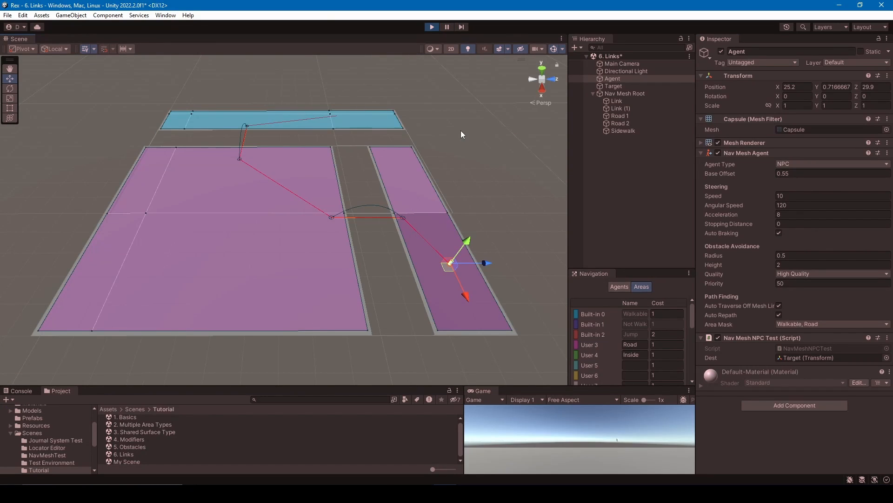